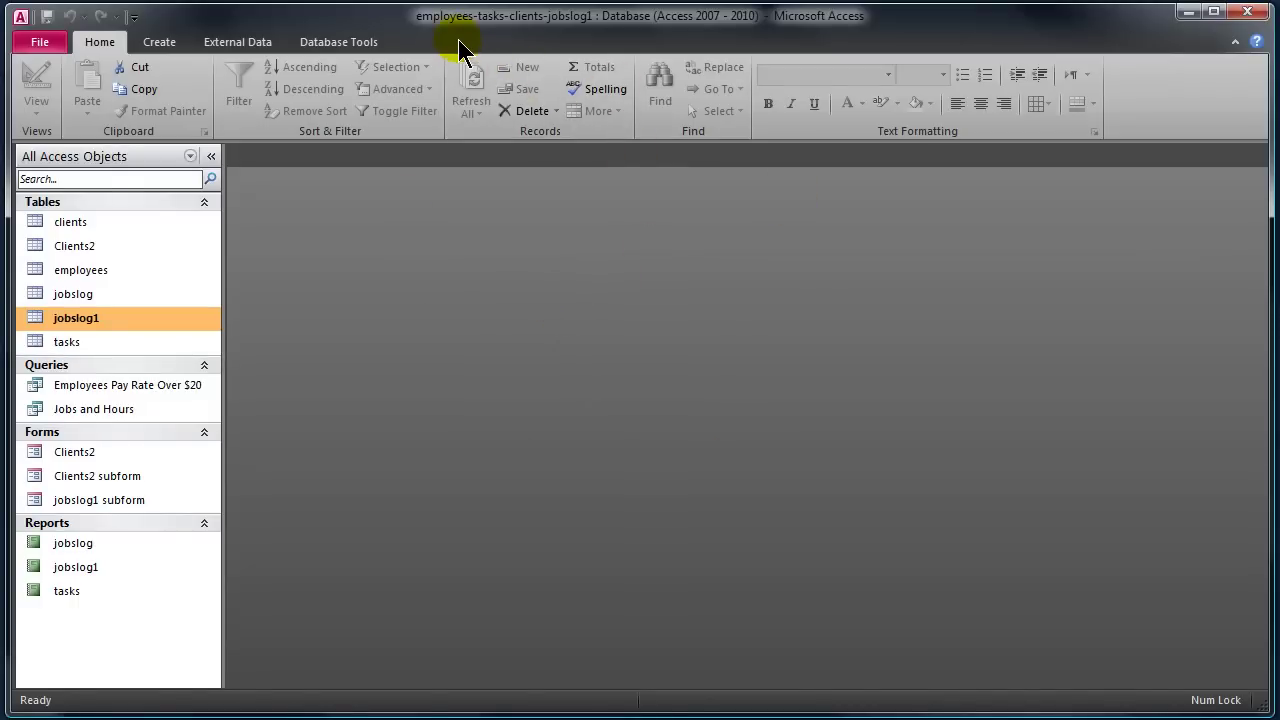
Review the Clients2, employees and jobslog1 tables in Datasheet view, closing all three when finished
double_click(79, 247)
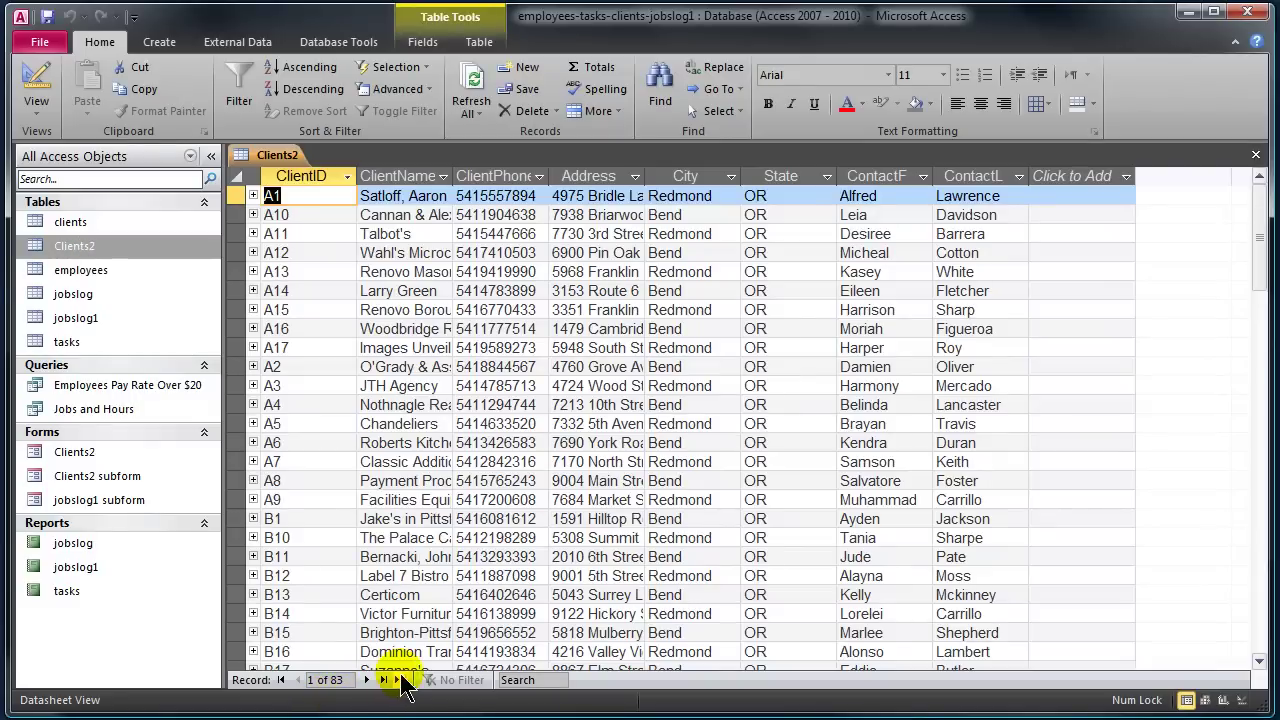
click(84, 274)
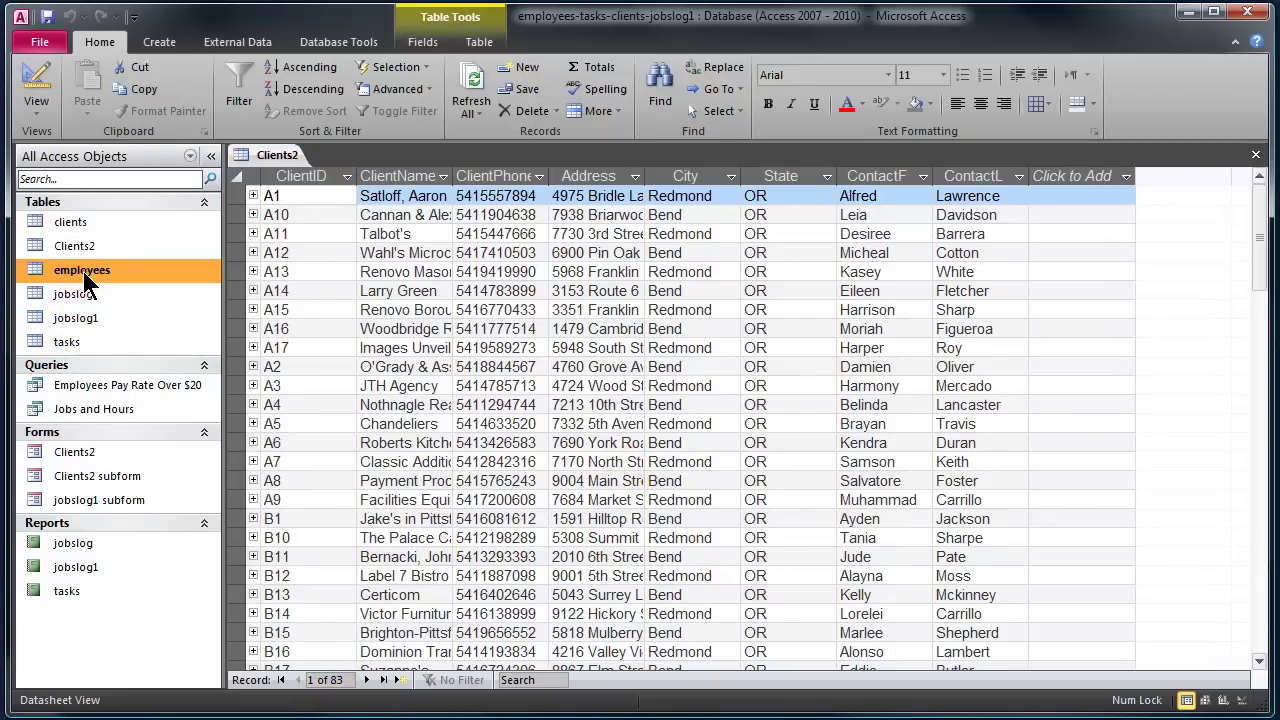
double_click(84, 280)
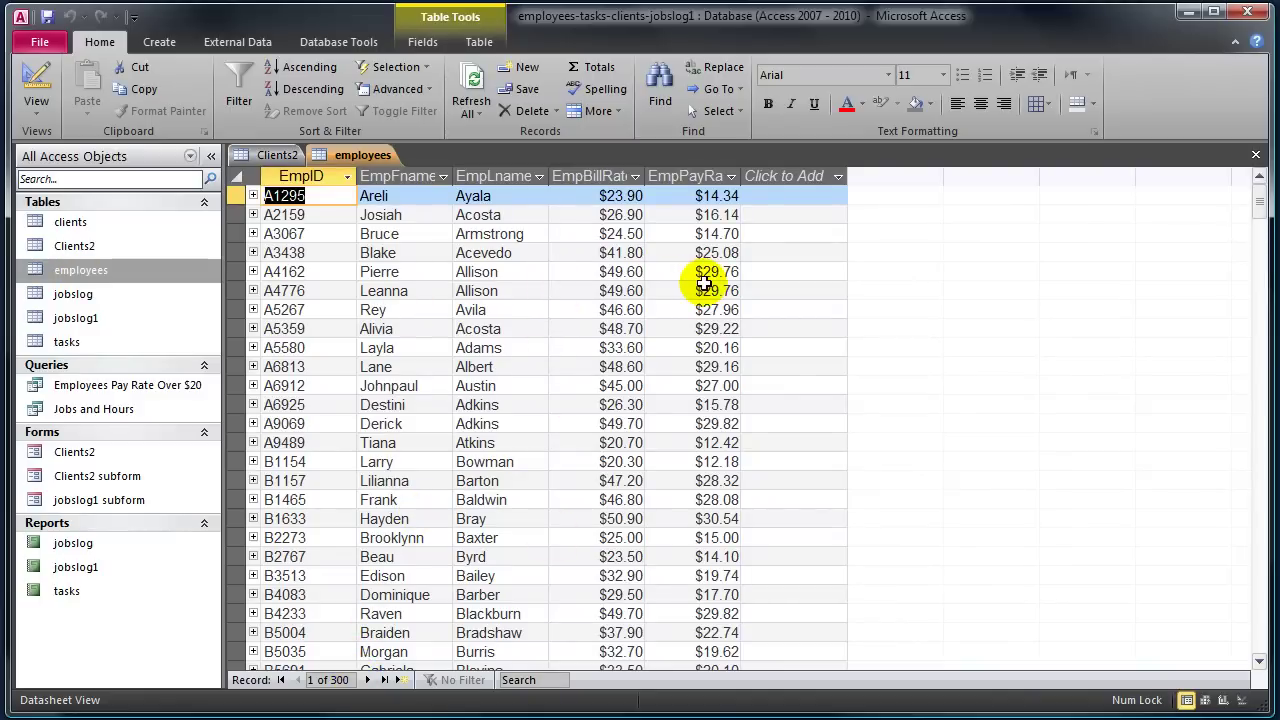
double_click(83, 322)
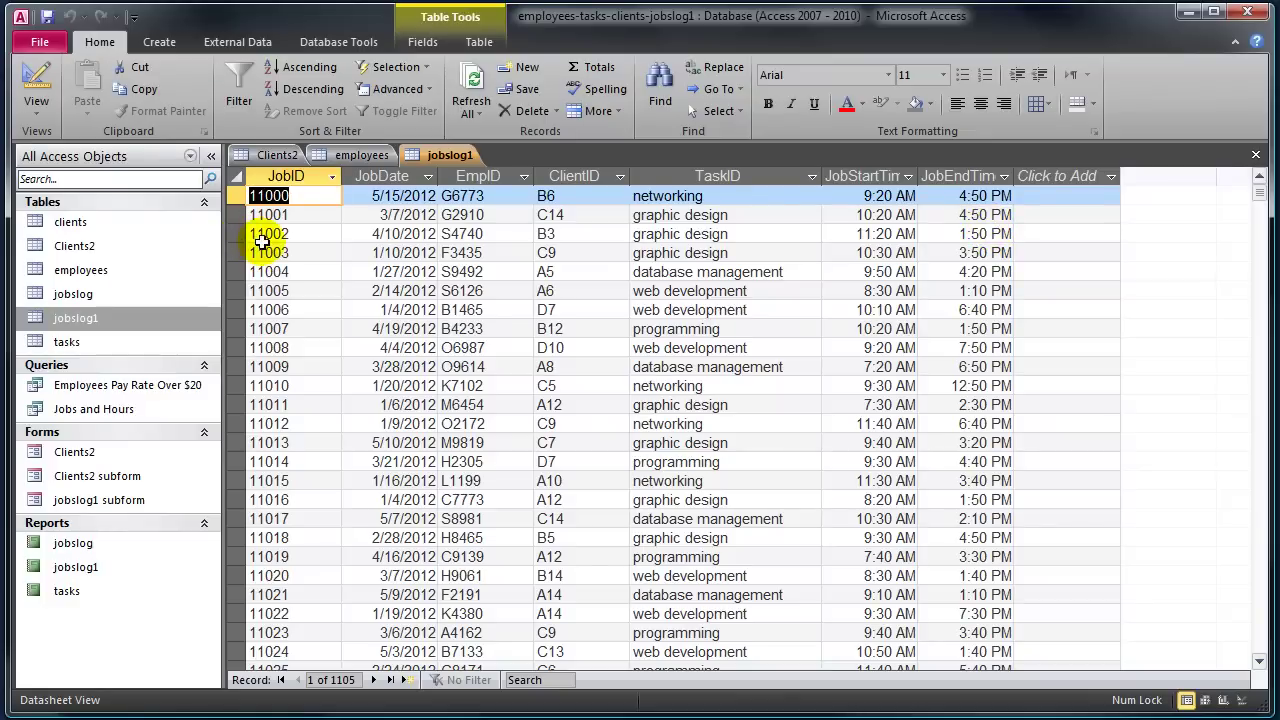
click(1257, 155)
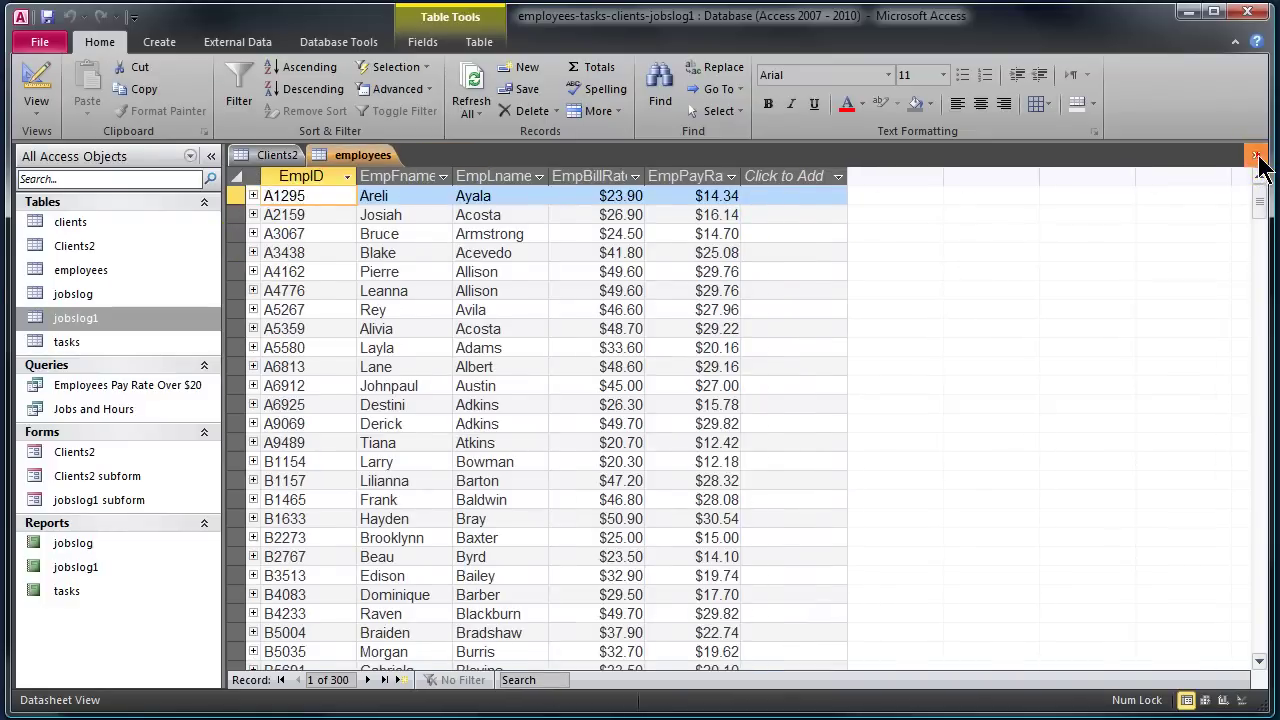
click(1257, 155)
click(1257, 155)
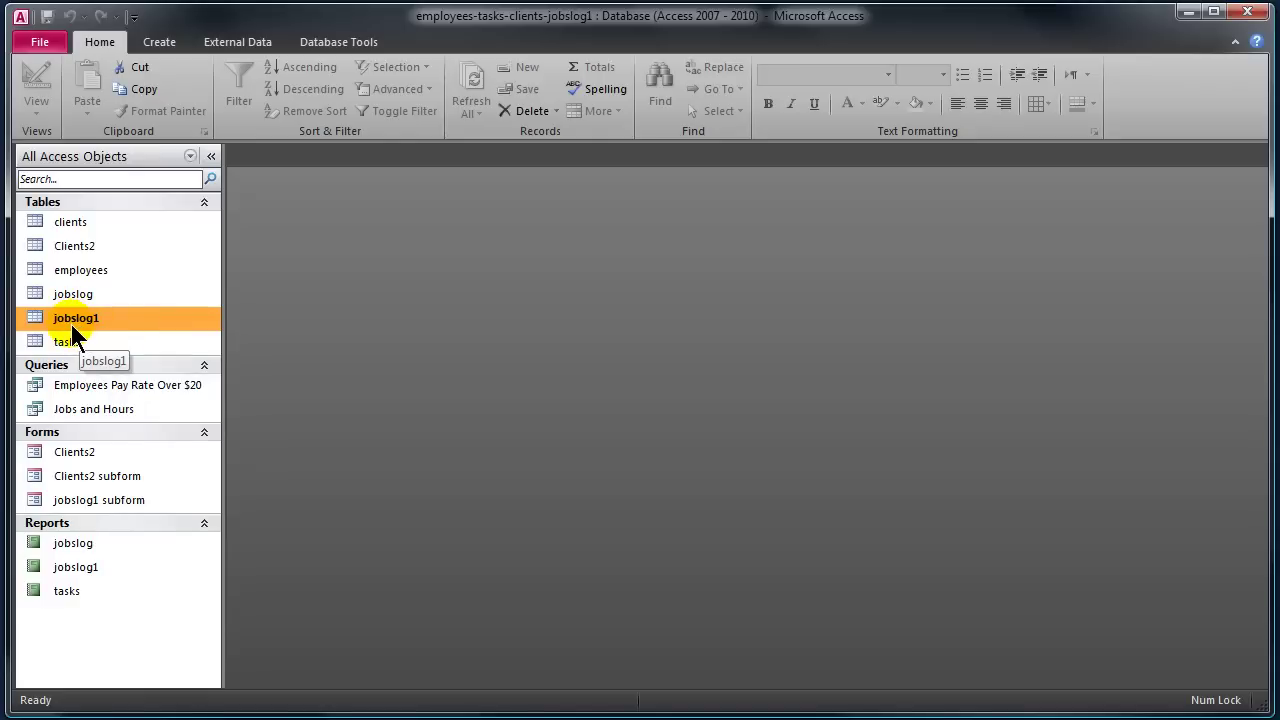
Create a form from the jobslog1 table, close its property sheet and show it in Form view
click(160, 42)
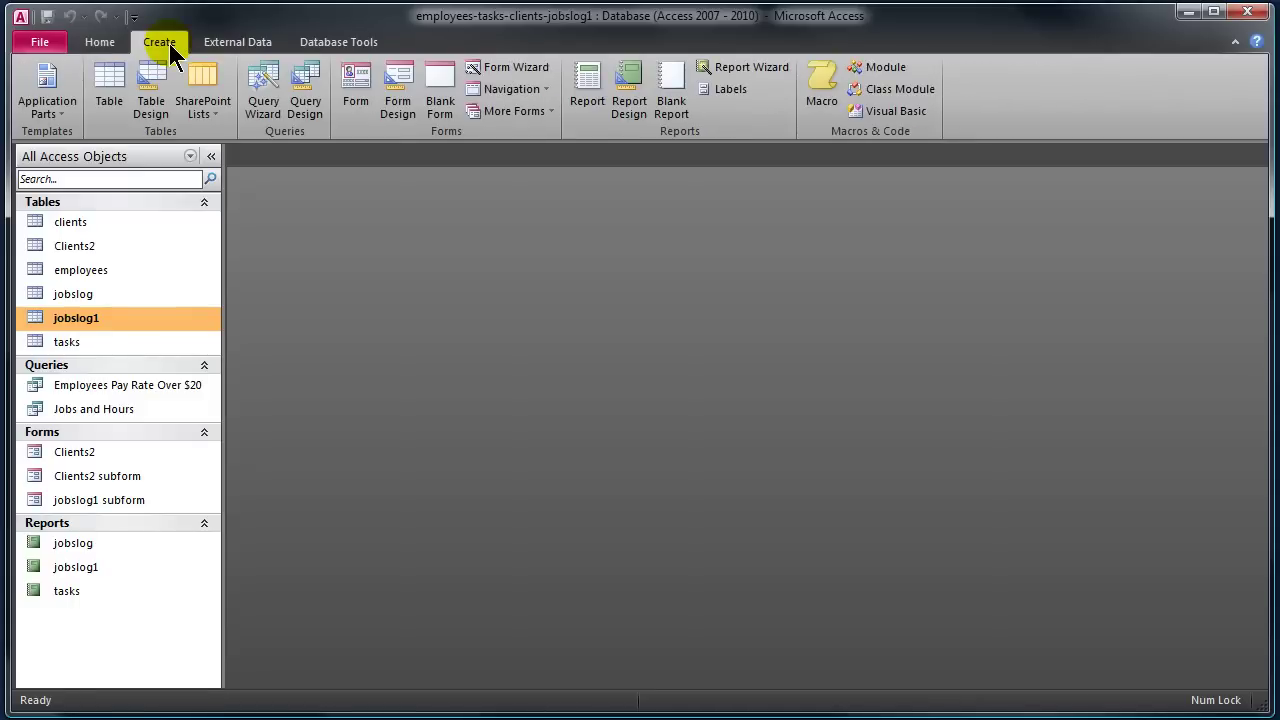
click(354, 77)
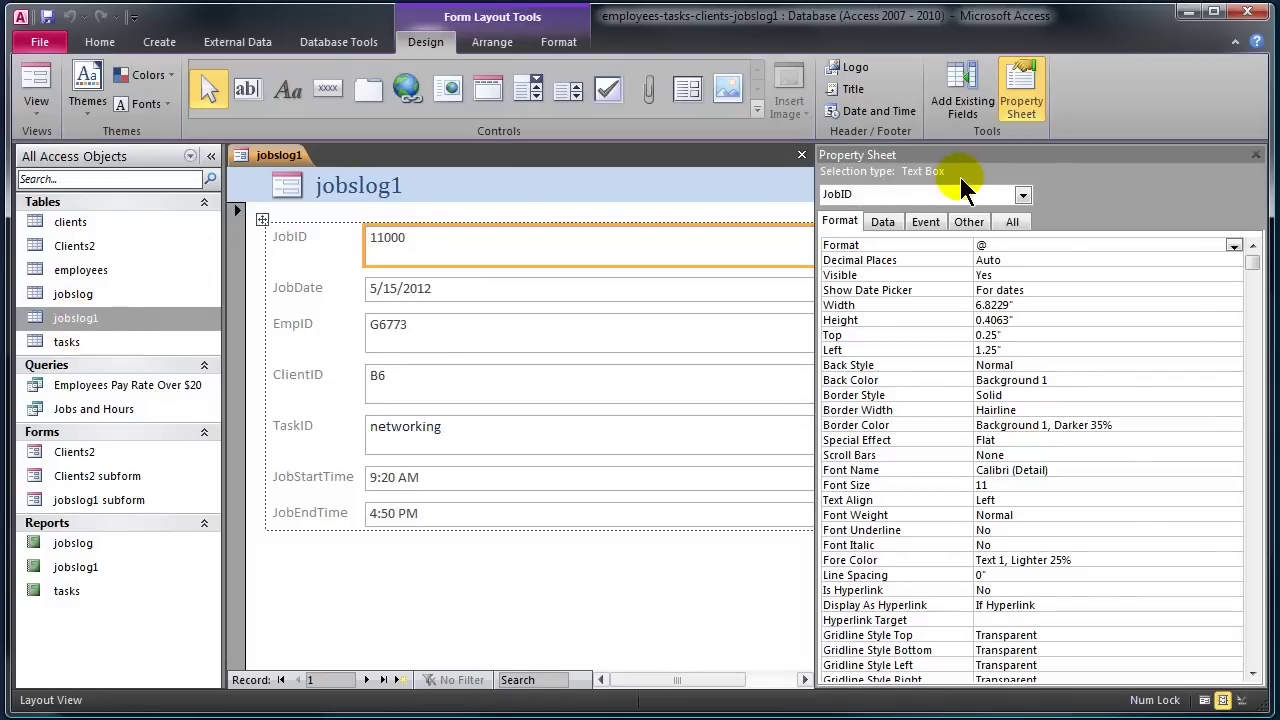
click(1256, 155)
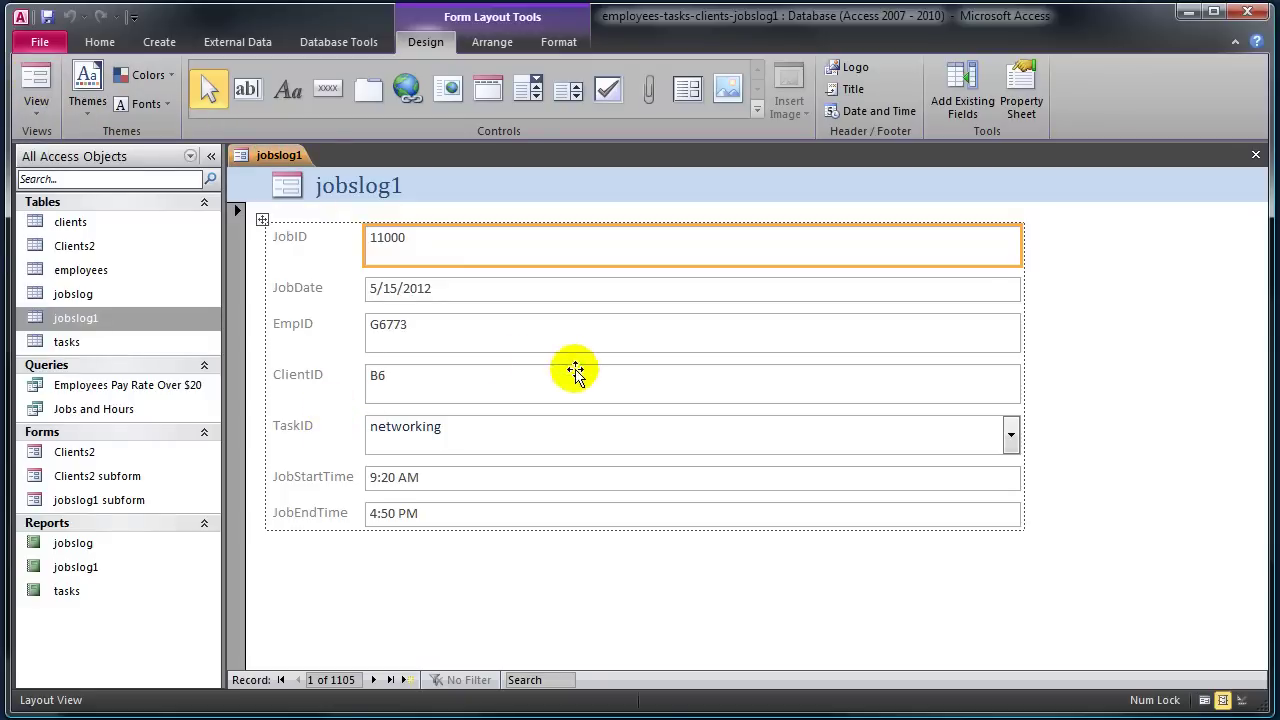
click(36, 104)
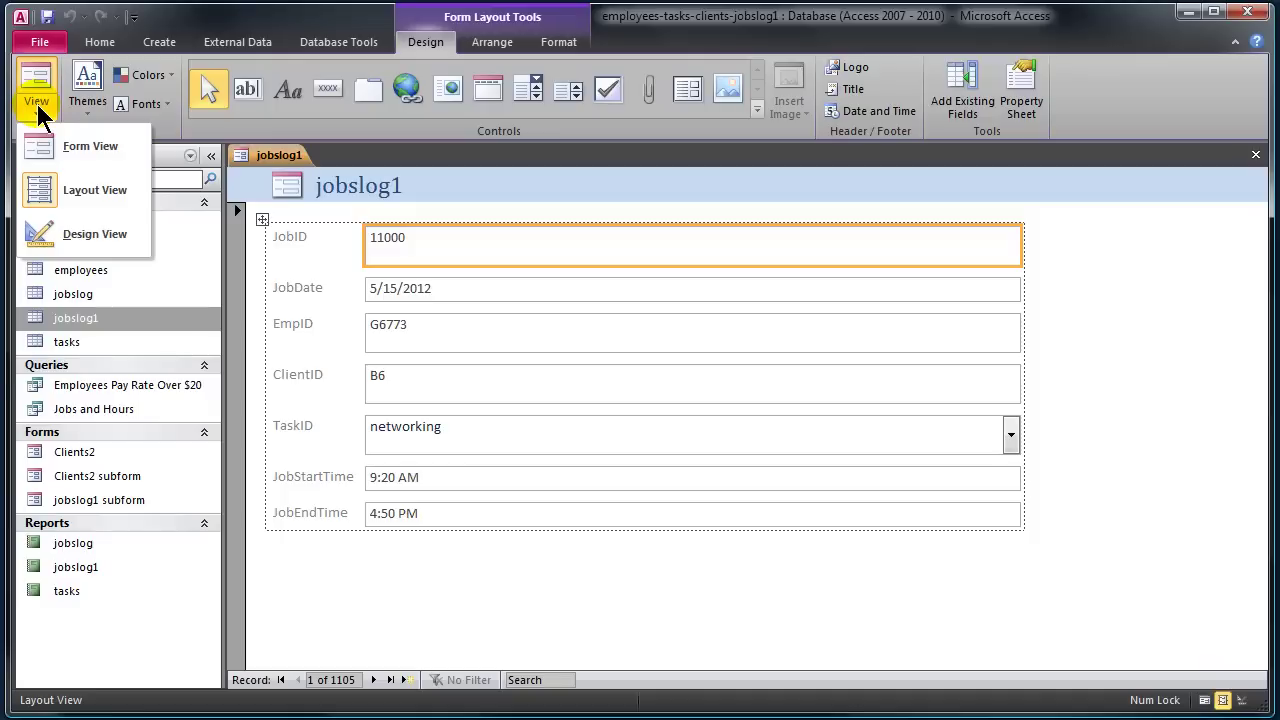
click(75, 147)
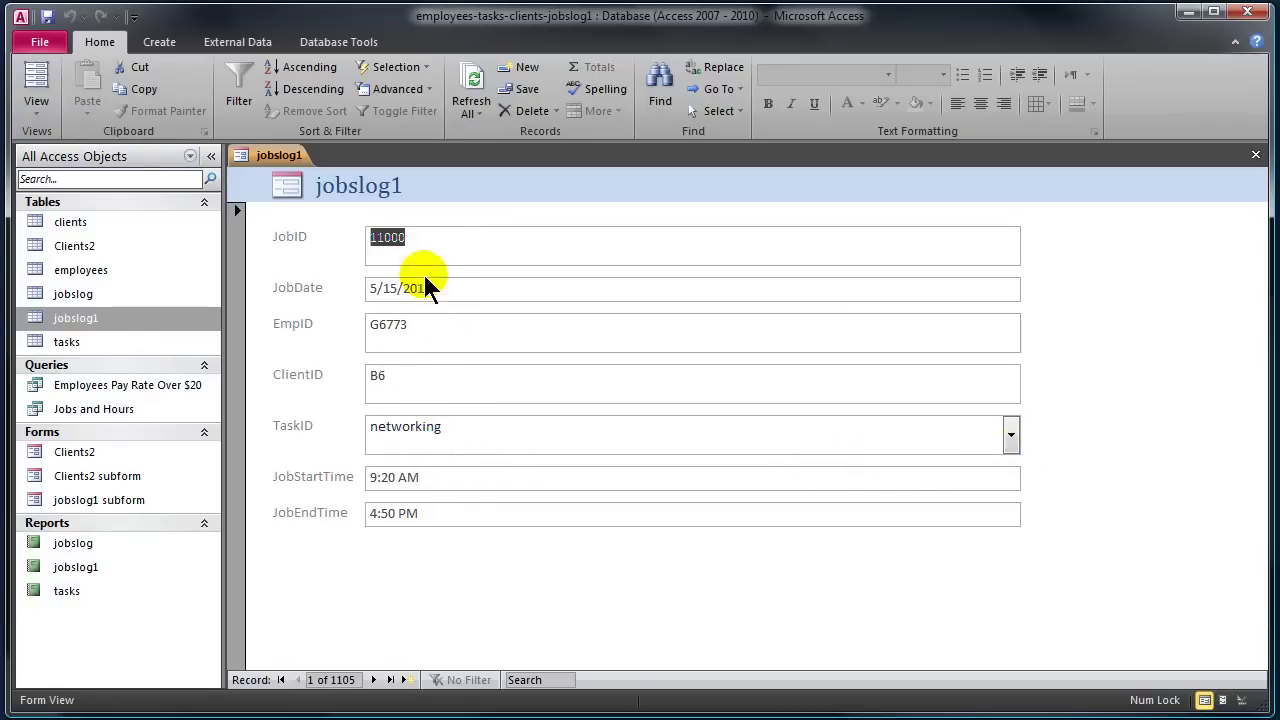
Browse forward through the form's records to record 13 and check the choices offered for TaskID
click(375, 680)
click(375, 680)
click(375, 680)
click(375, 680)
click(375, 680)
click(375, 680)
click(375, 680)
click(375, 680)
click(375, 680)
click(375, 680)
click(375, 680)
click(375, 680)
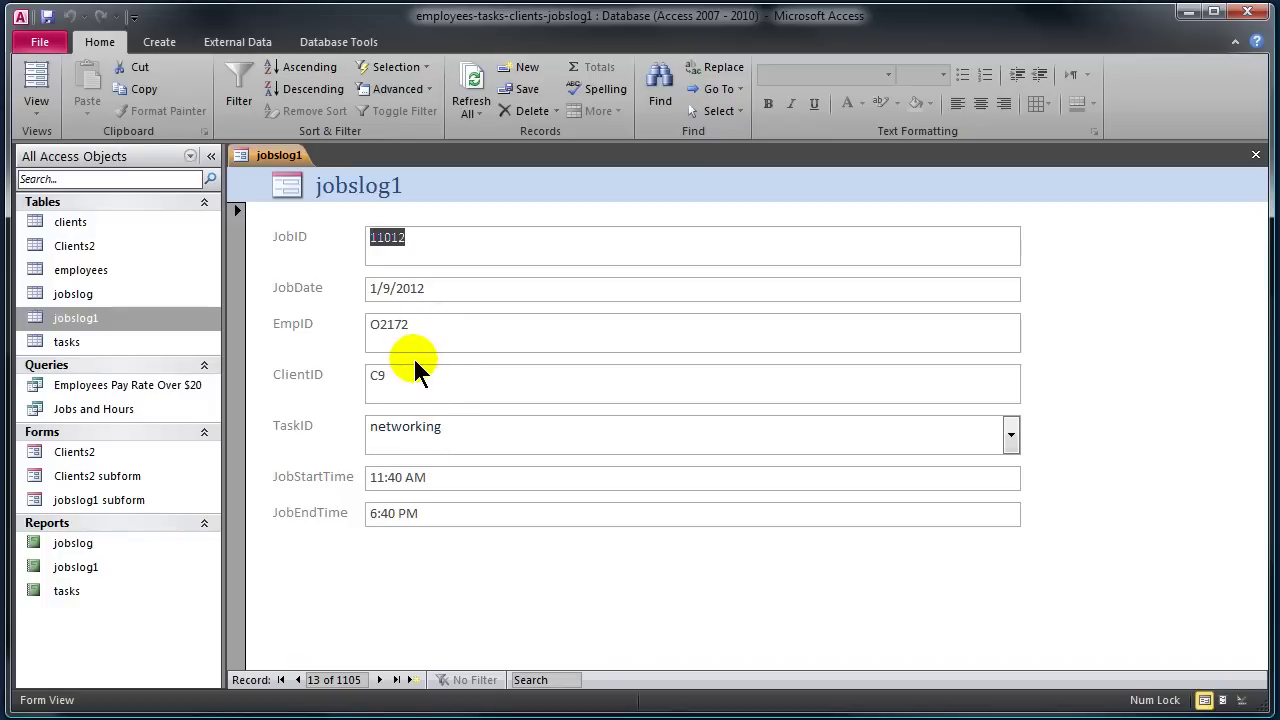
click(1012, 434)
click(1014, 433)
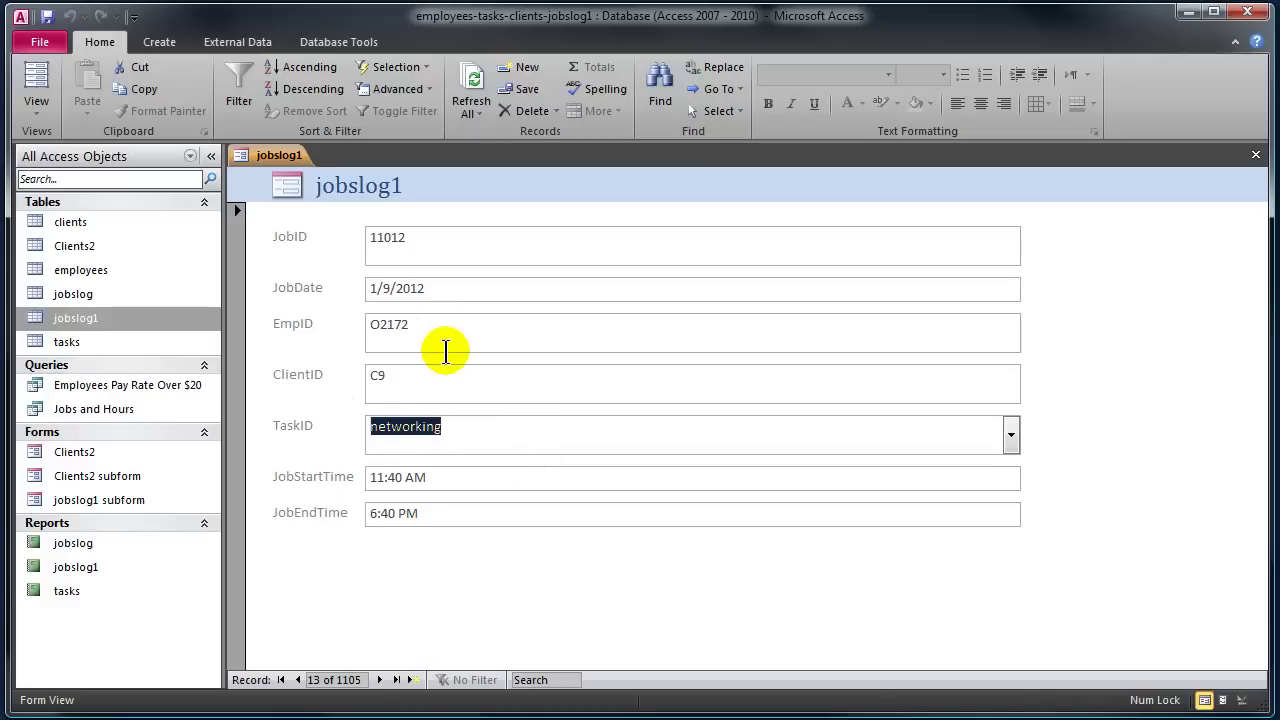
In Design view, narrow all seven field boxes from JobID to JobEndTime to about 2.5 inches wide, and preview the form
click(36, 100)
click(80, 236)
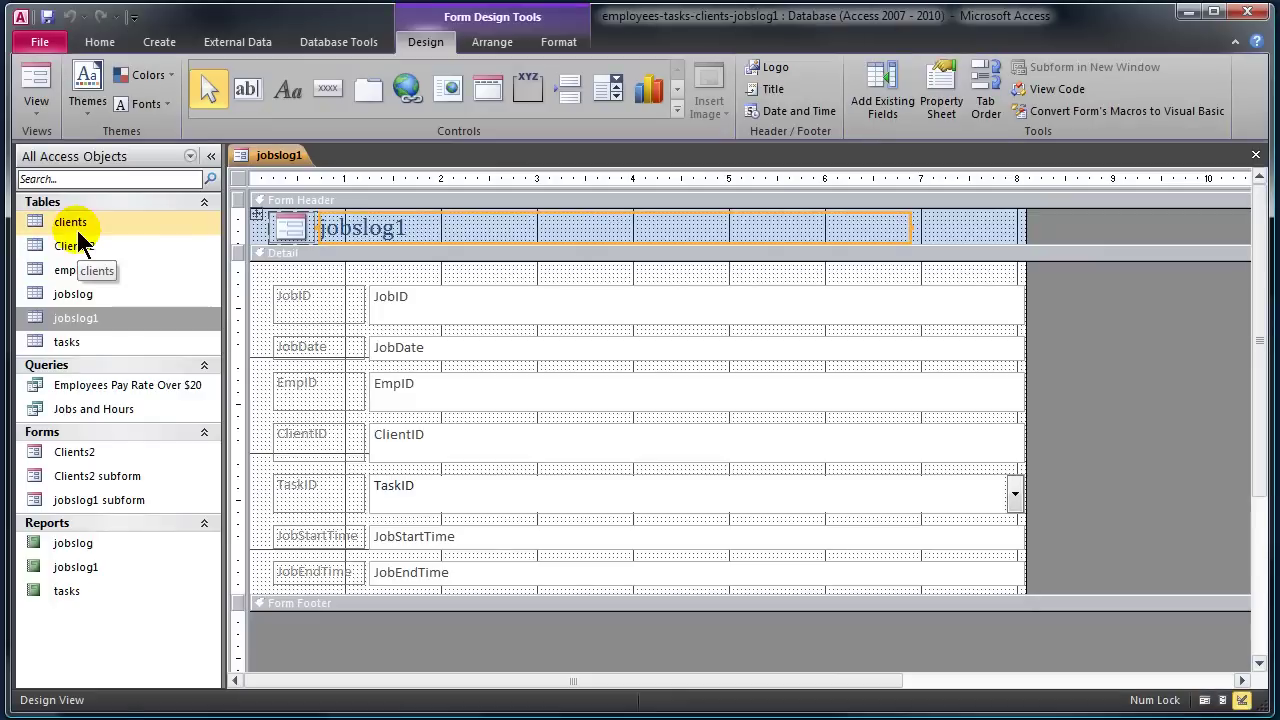
click(662, 306)
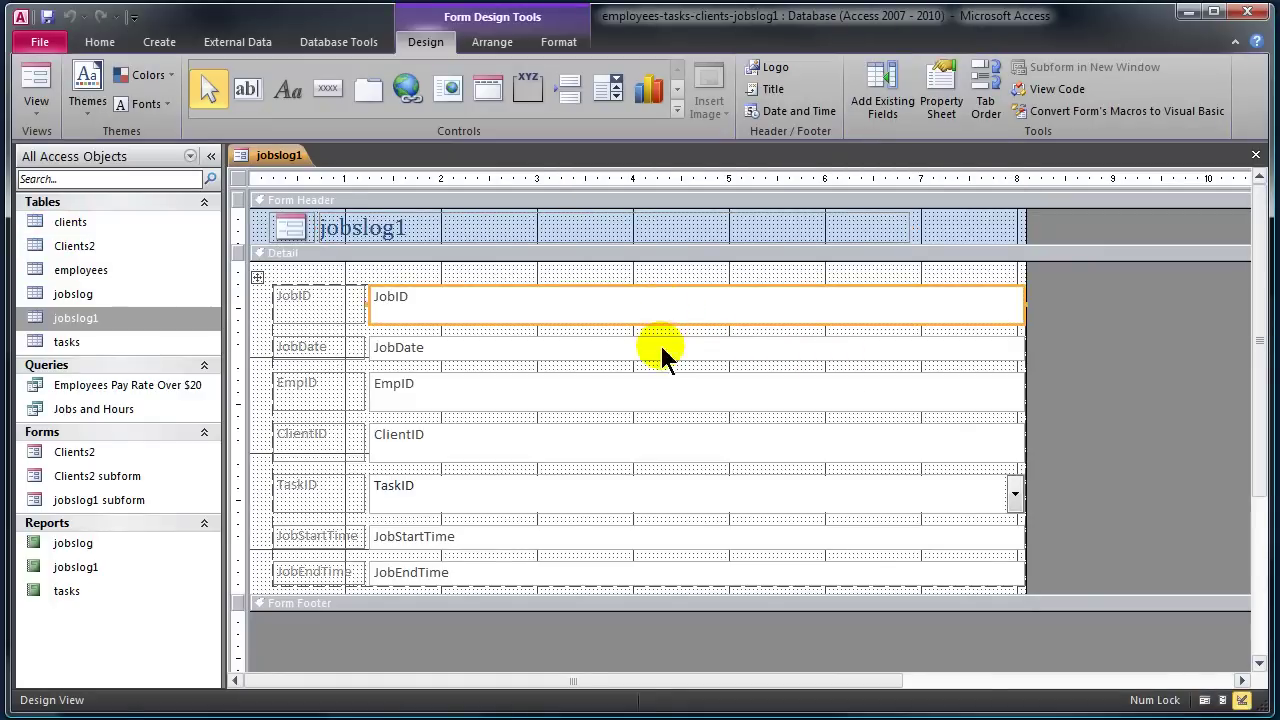
shift+click(655, 350)
shift+click(657, 392)
shift+click(660, 437)
shift+click(660, 492)
shift+click(660, 537)
shift+click(657, 578)
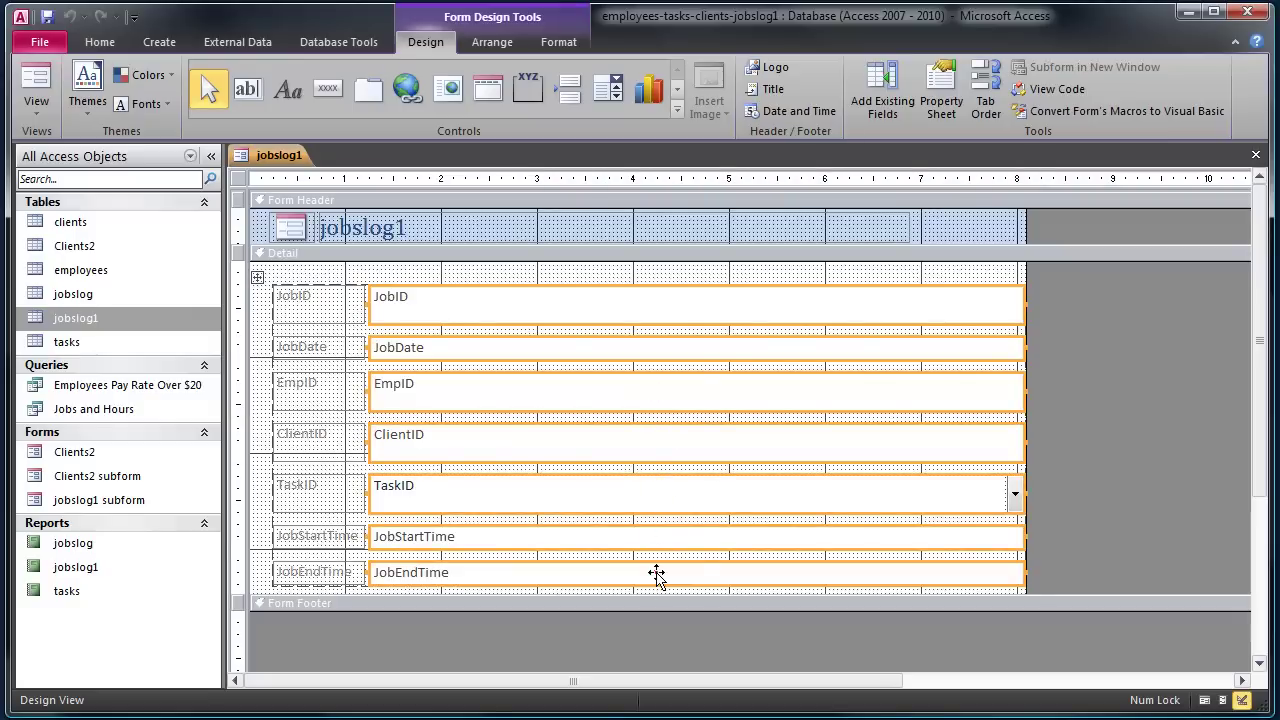
drag(1021, 388, 605, 395)
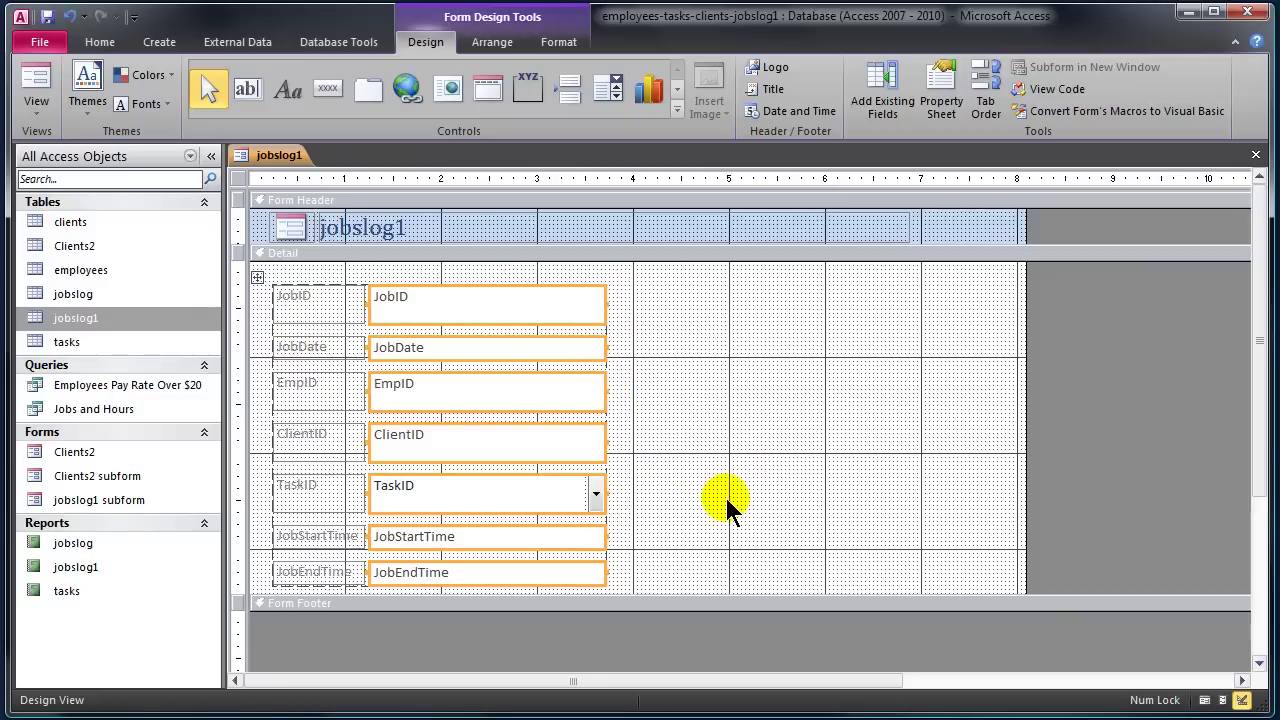
scroll(743, 475, down, 2)
scroll(743, 480, up, 1)
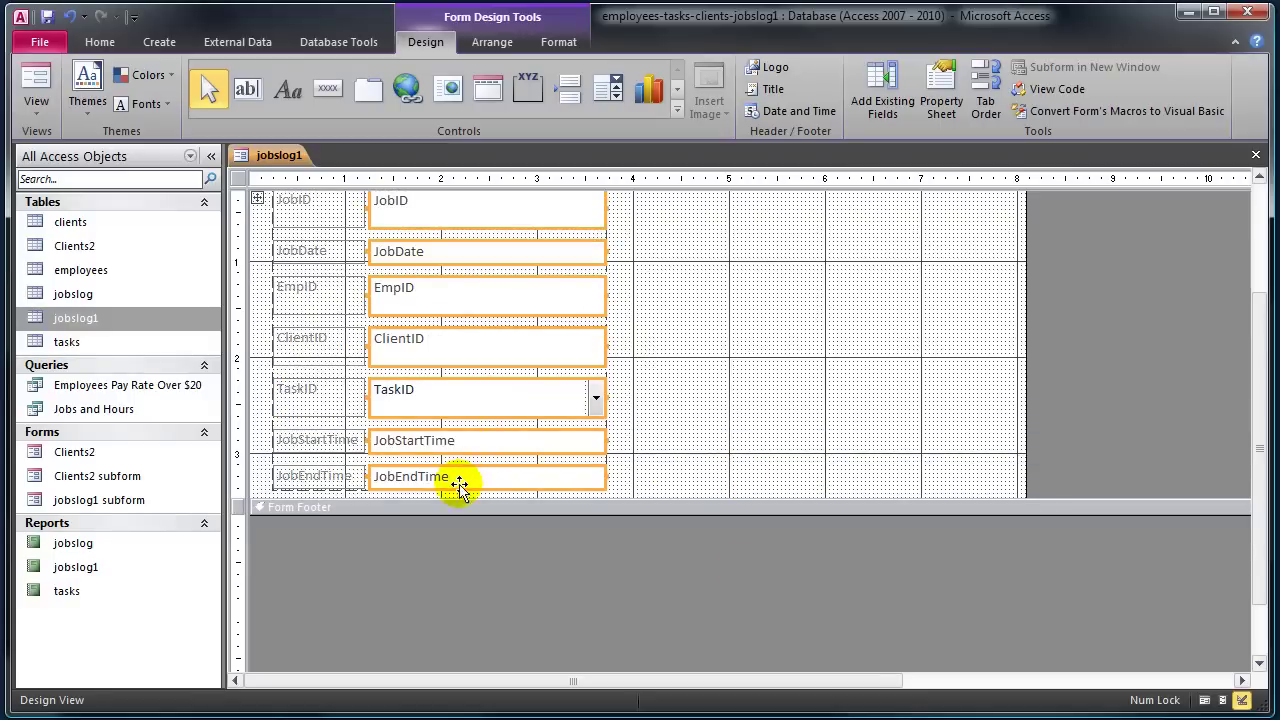
click(670, 455)
click(669, 448)
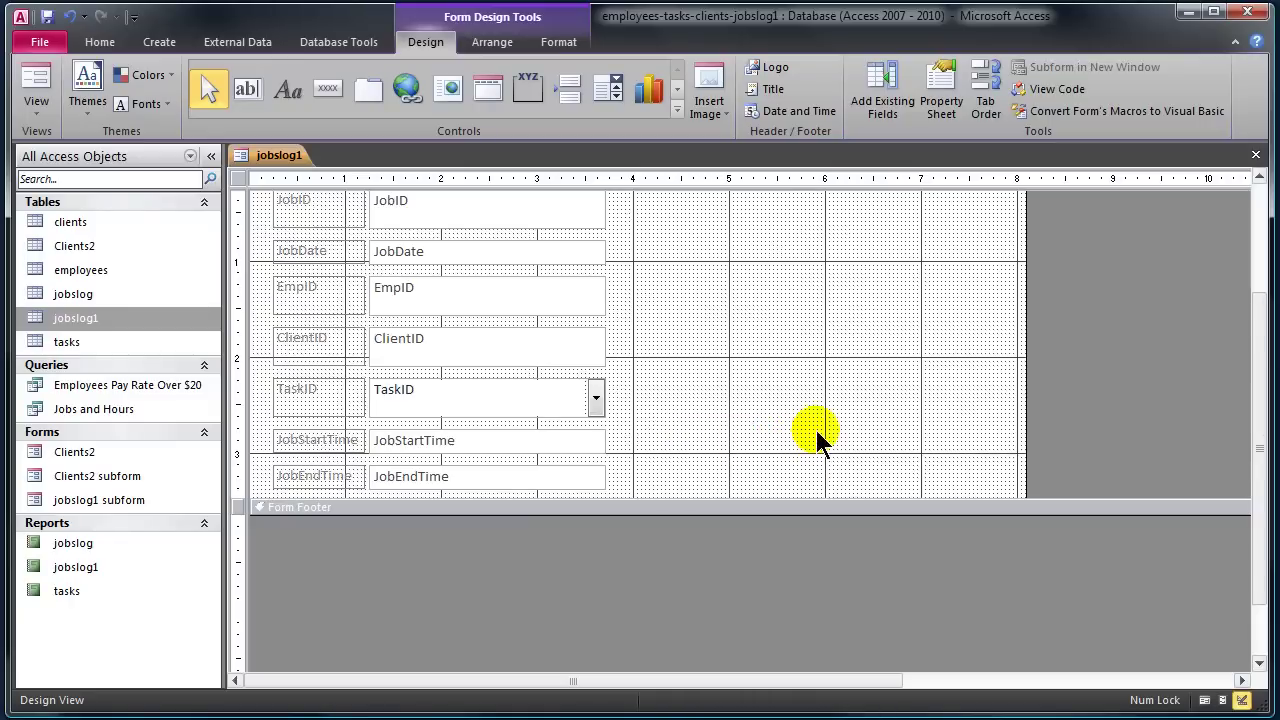
scroll(815, 427, down, 1)
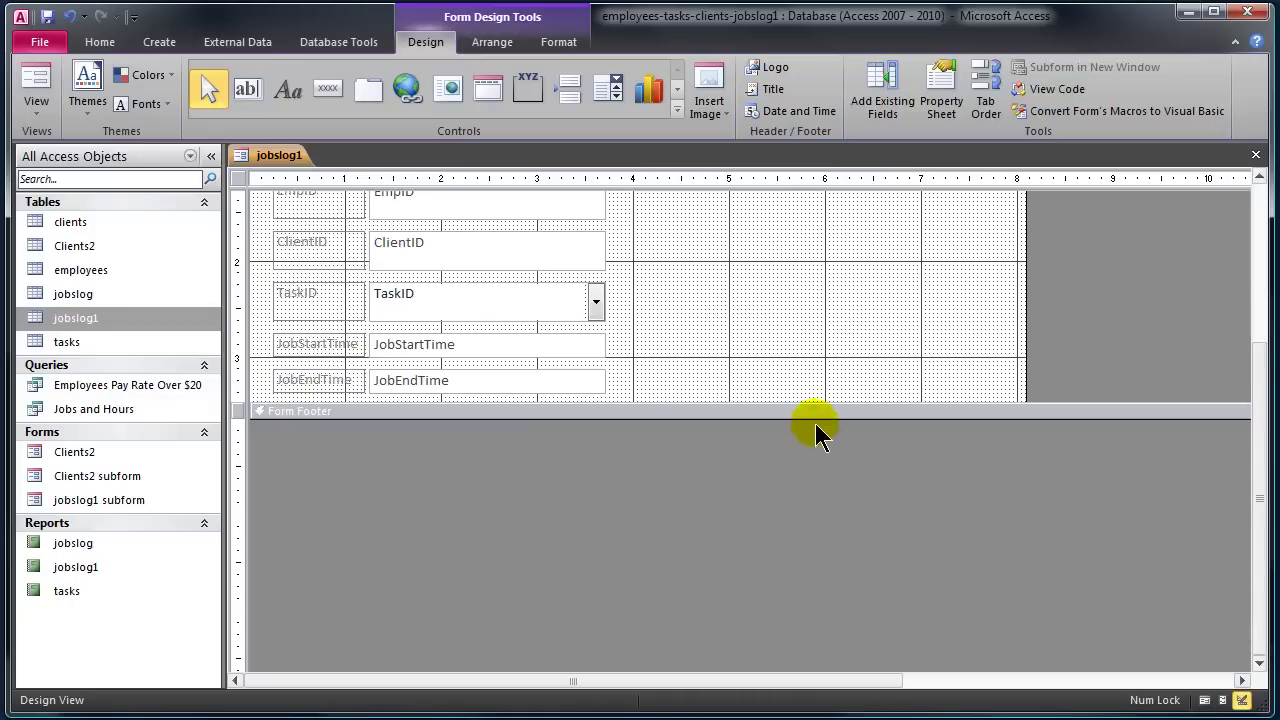
click(37, 84)
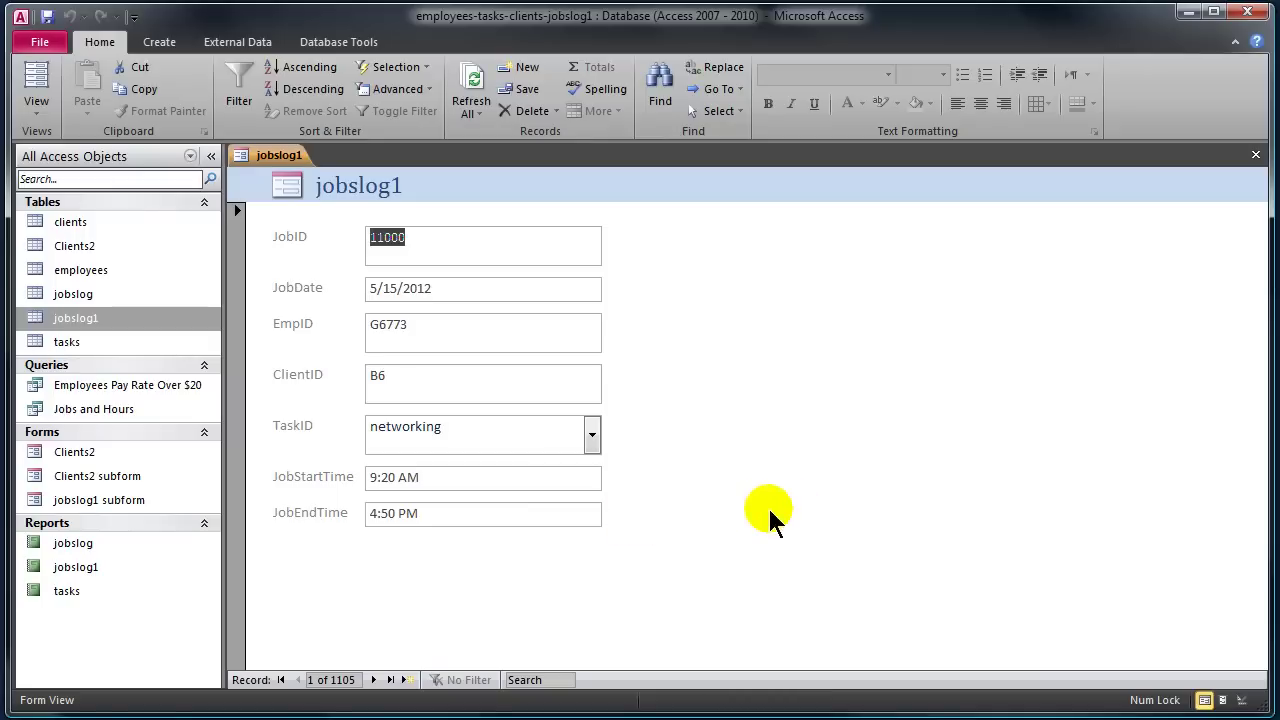
In Design view, add a text box about 1.7 inches wide beside JobStartTime, moving it and its label clear of the existing fields
click(33, 107)
click(103, 231)
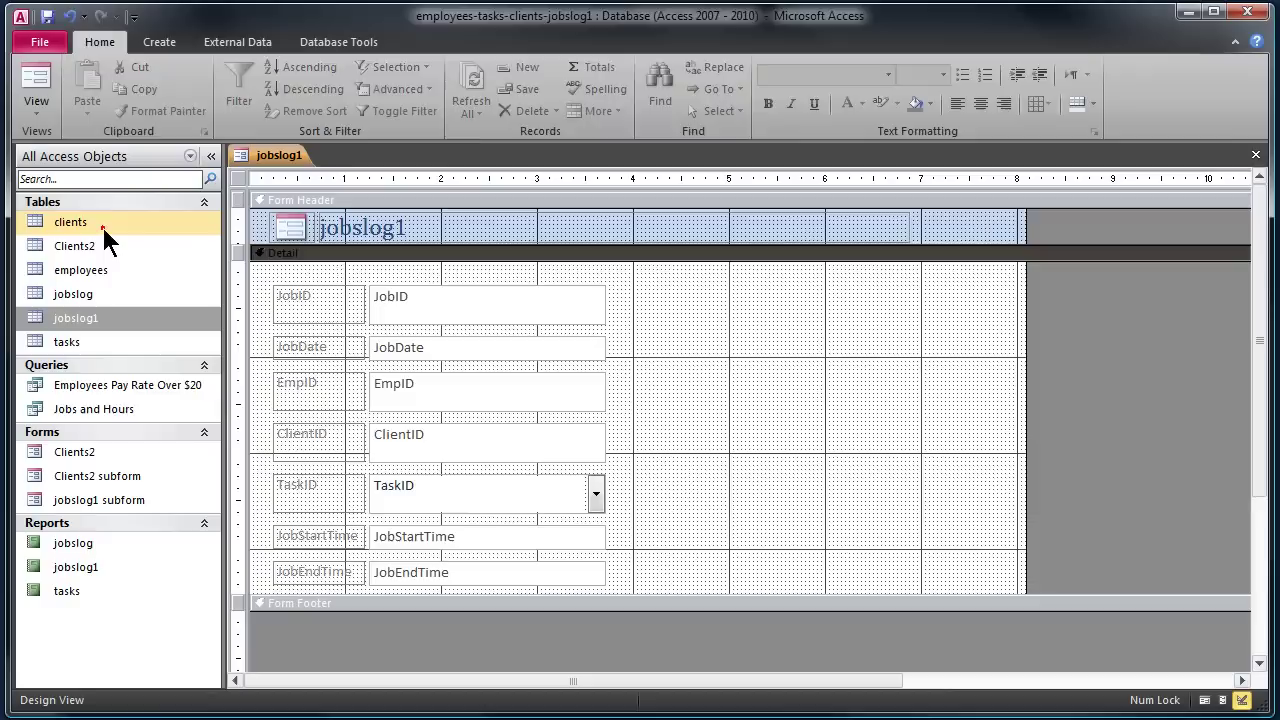
scroll(781, 448, down, 2)
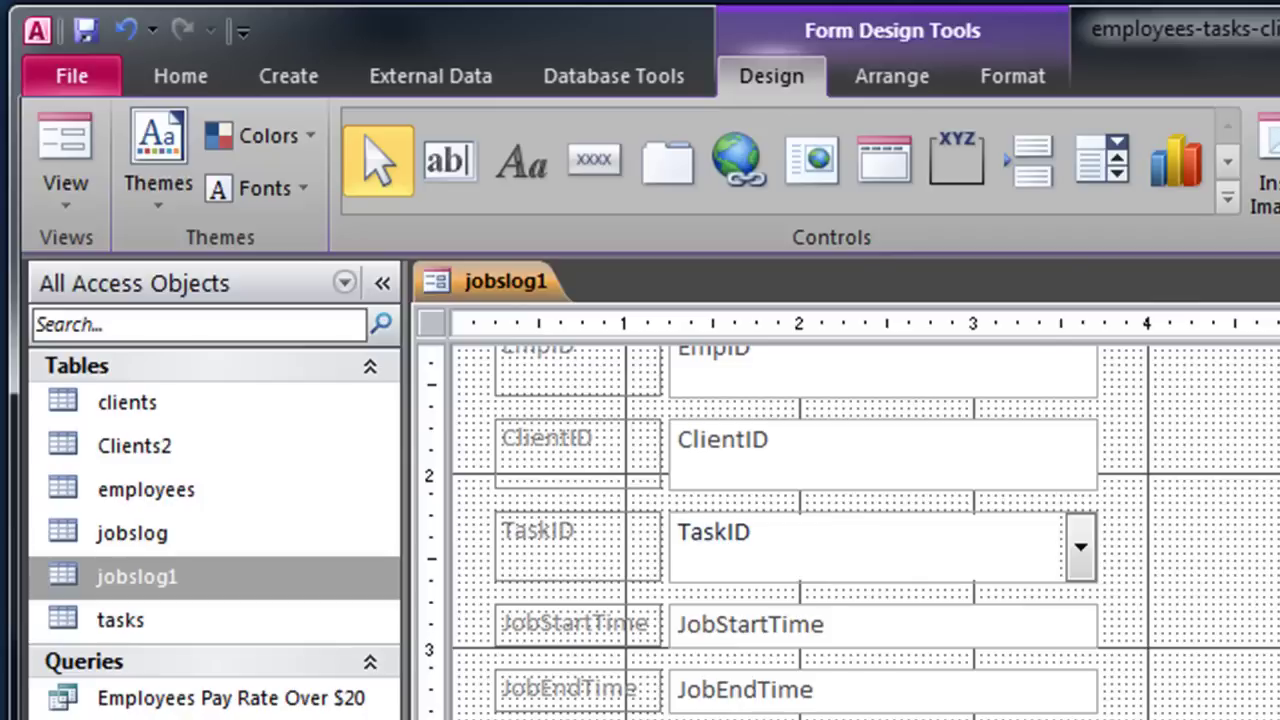
scroll(866, 532, up, 3)
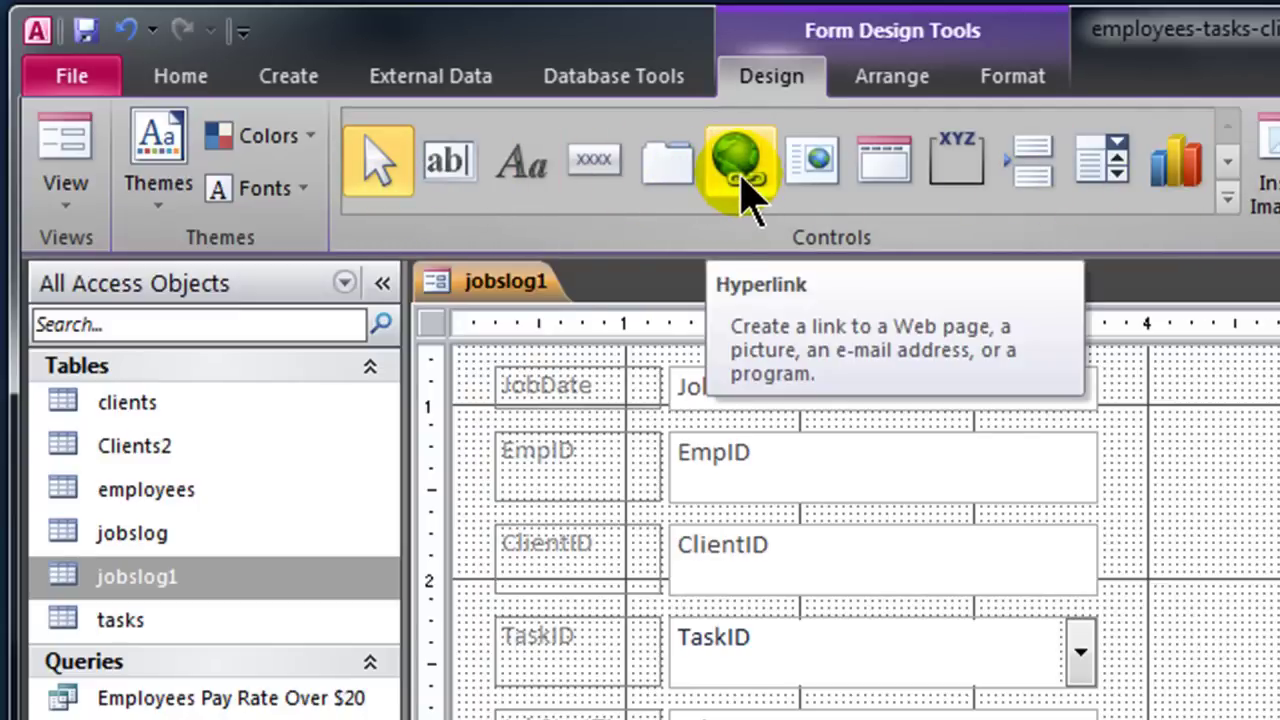
click(448, 170)
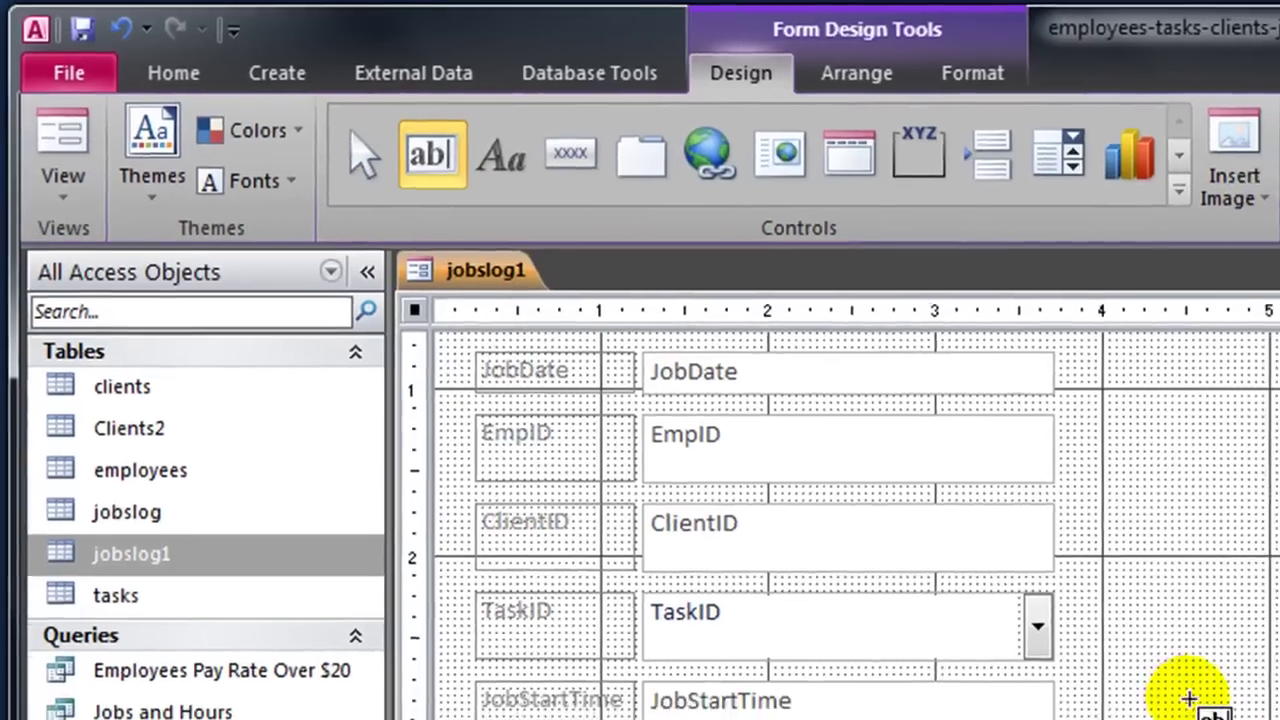
drag(1158, 690, 1279, 719)
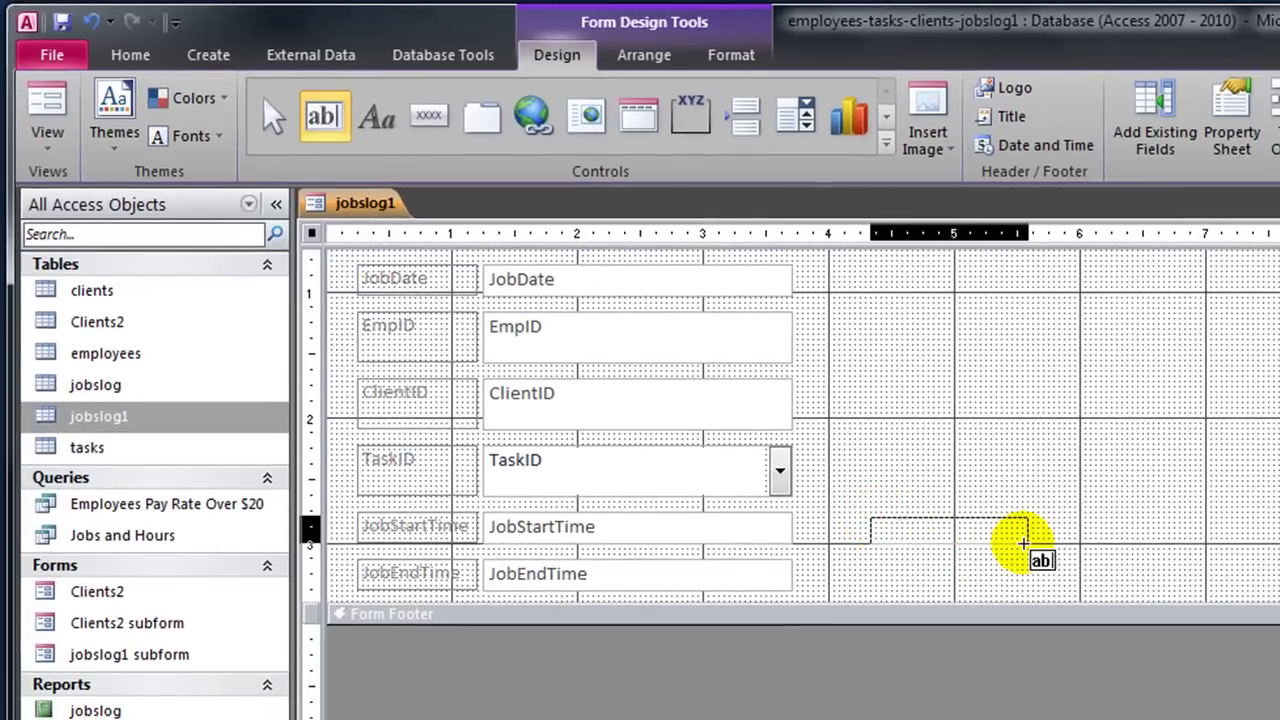
drag(1023, 543, 1082, 547)
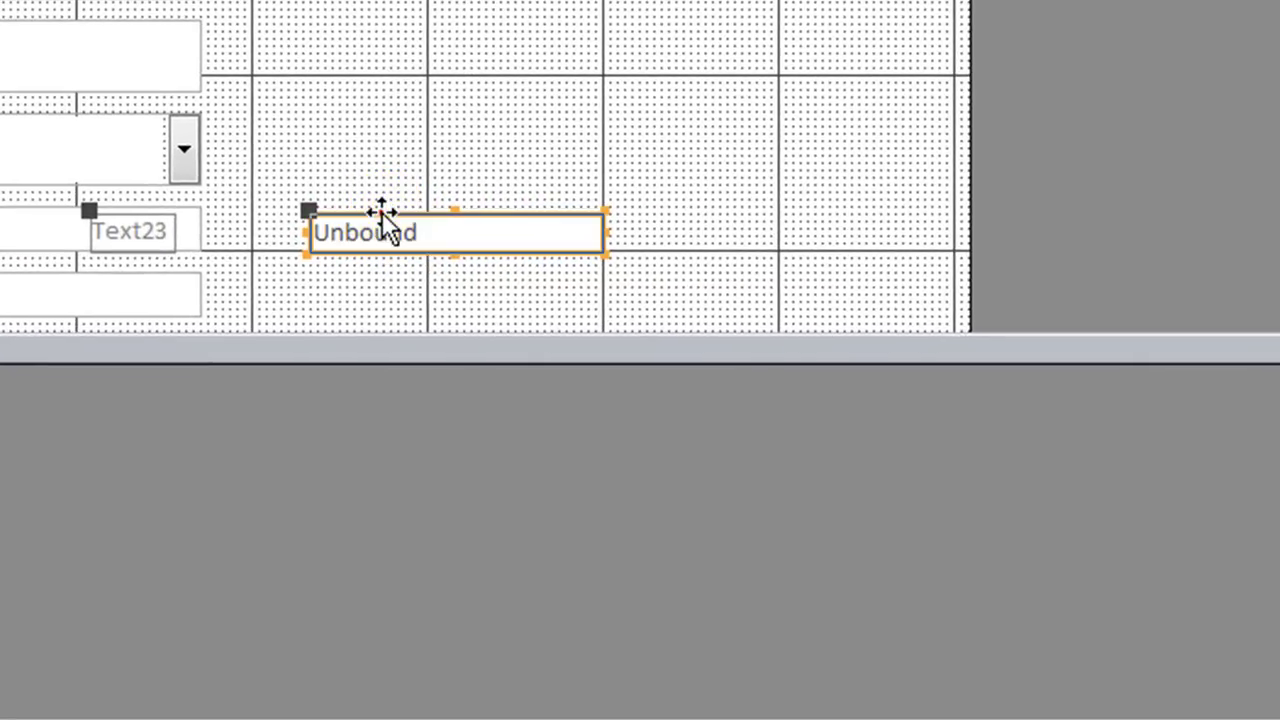
drag(382, 214, 527, 208)
drag(660, 214, 680, 200)
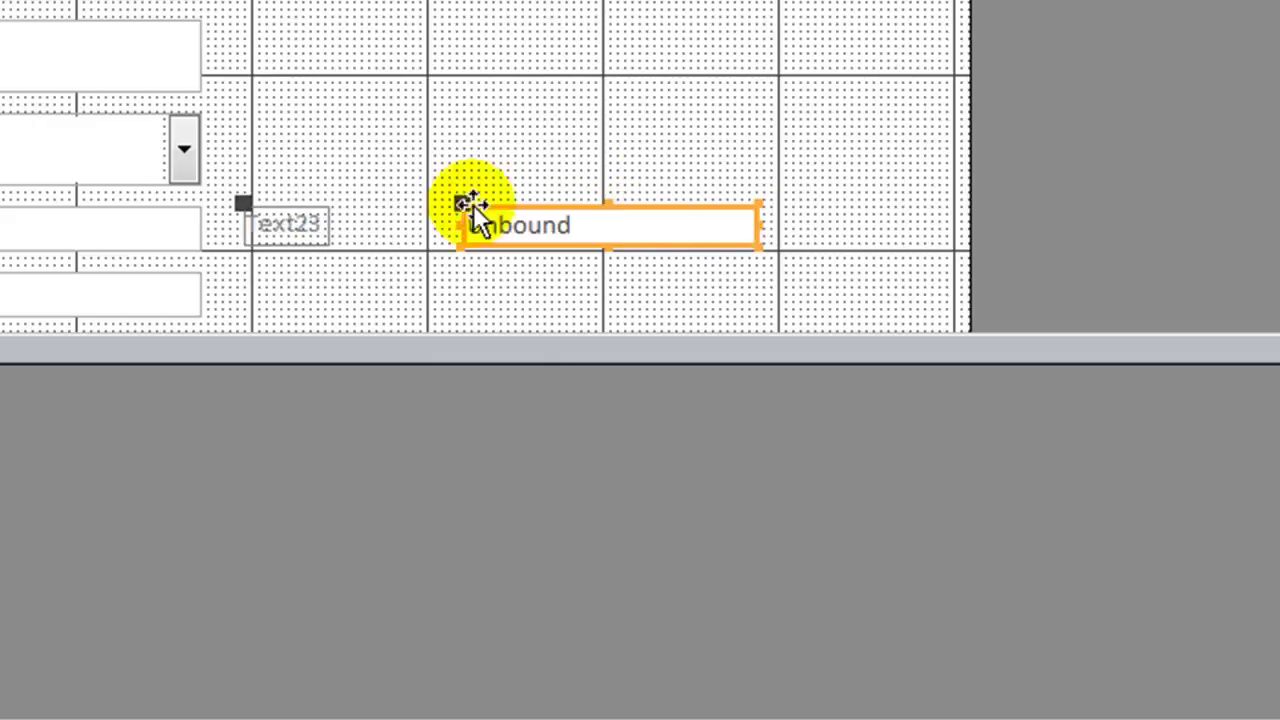
Change the new text box's label to "Hours:"
click(275, 224)
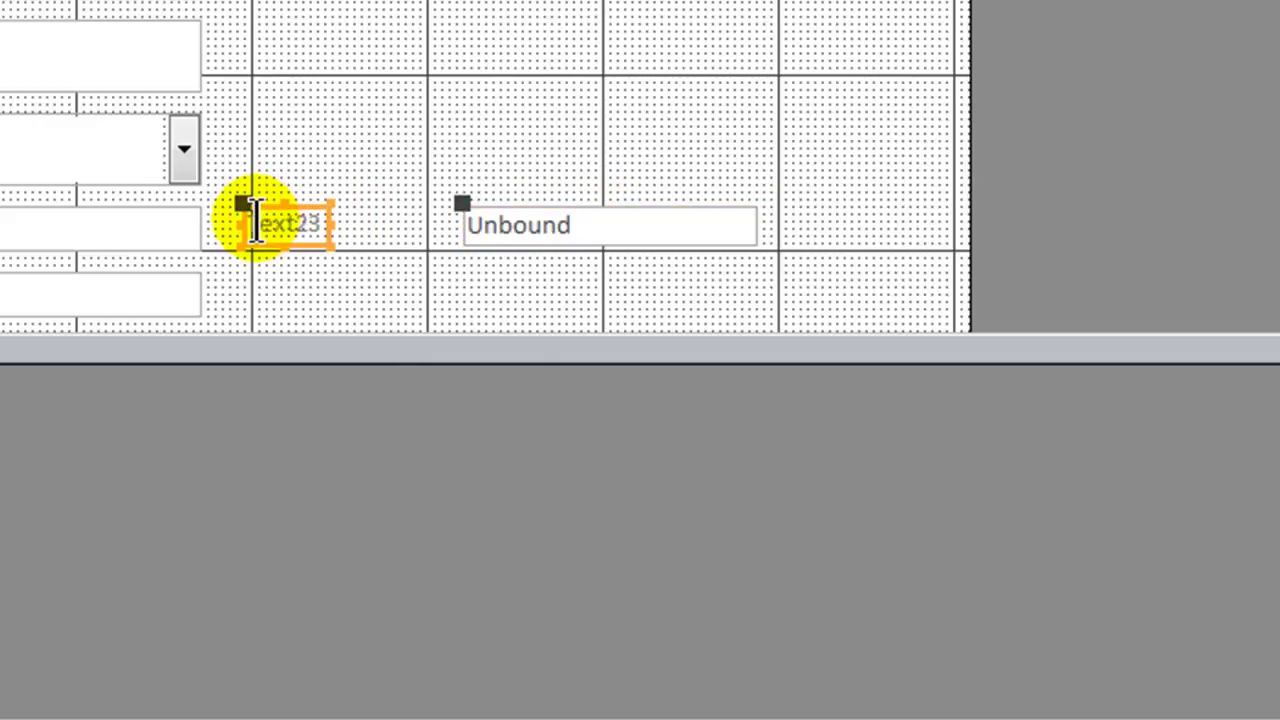
drag(251, 214, 371, 223)
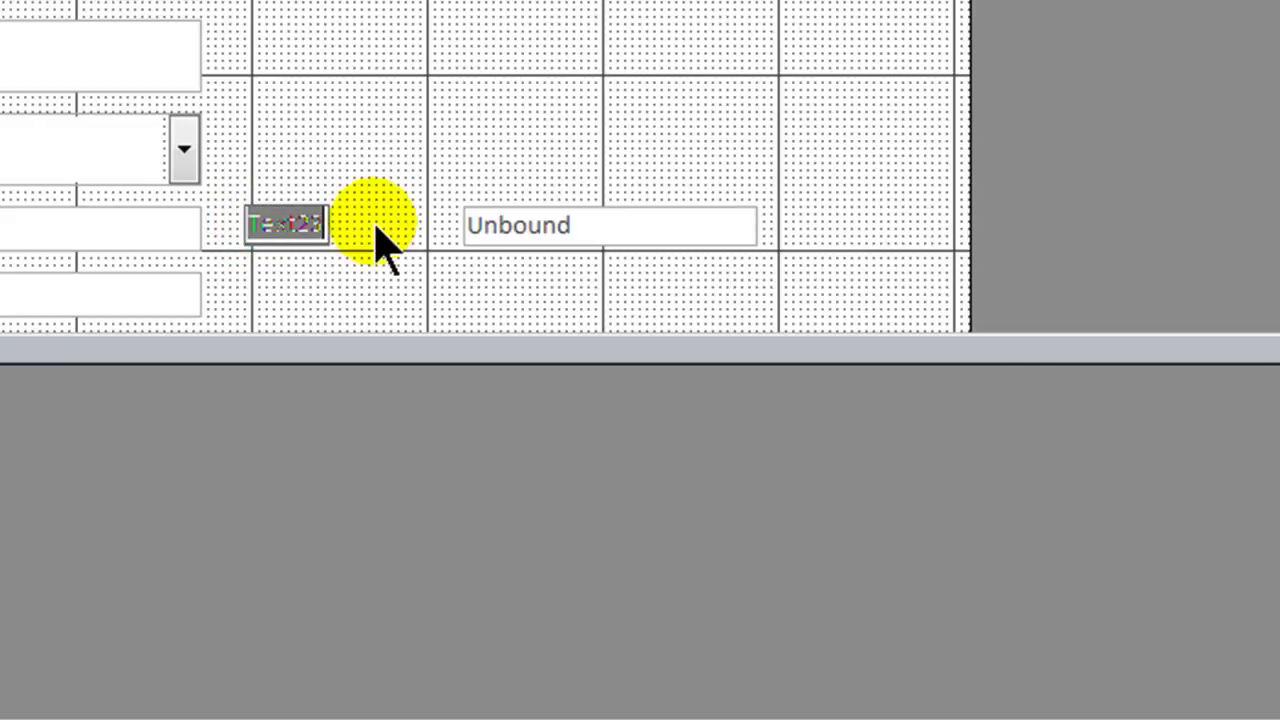
text(Hours:)
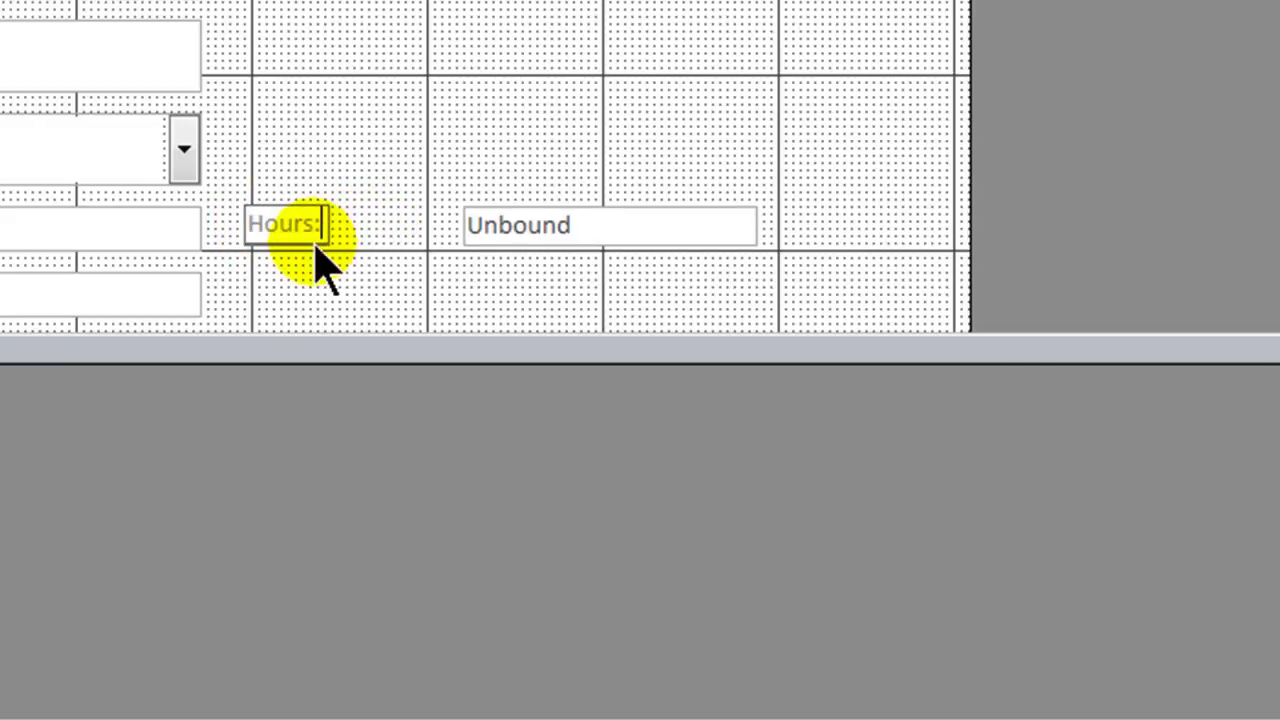
click(438, 268)
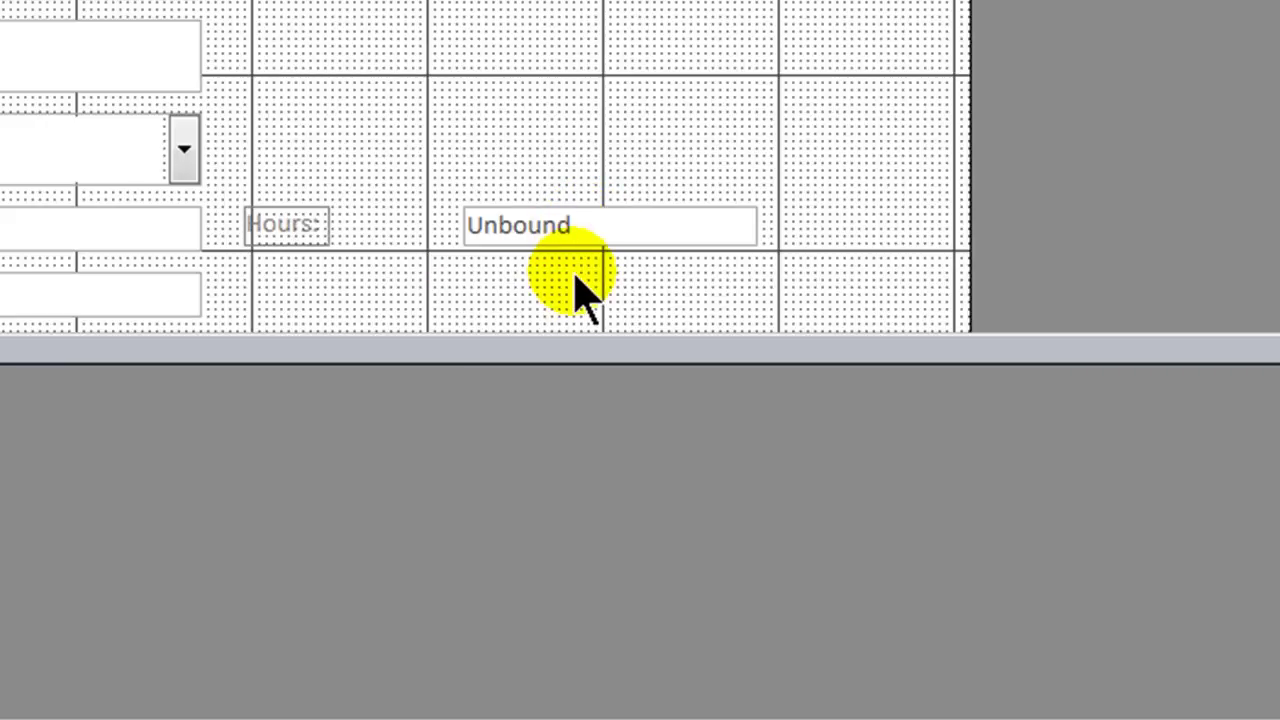
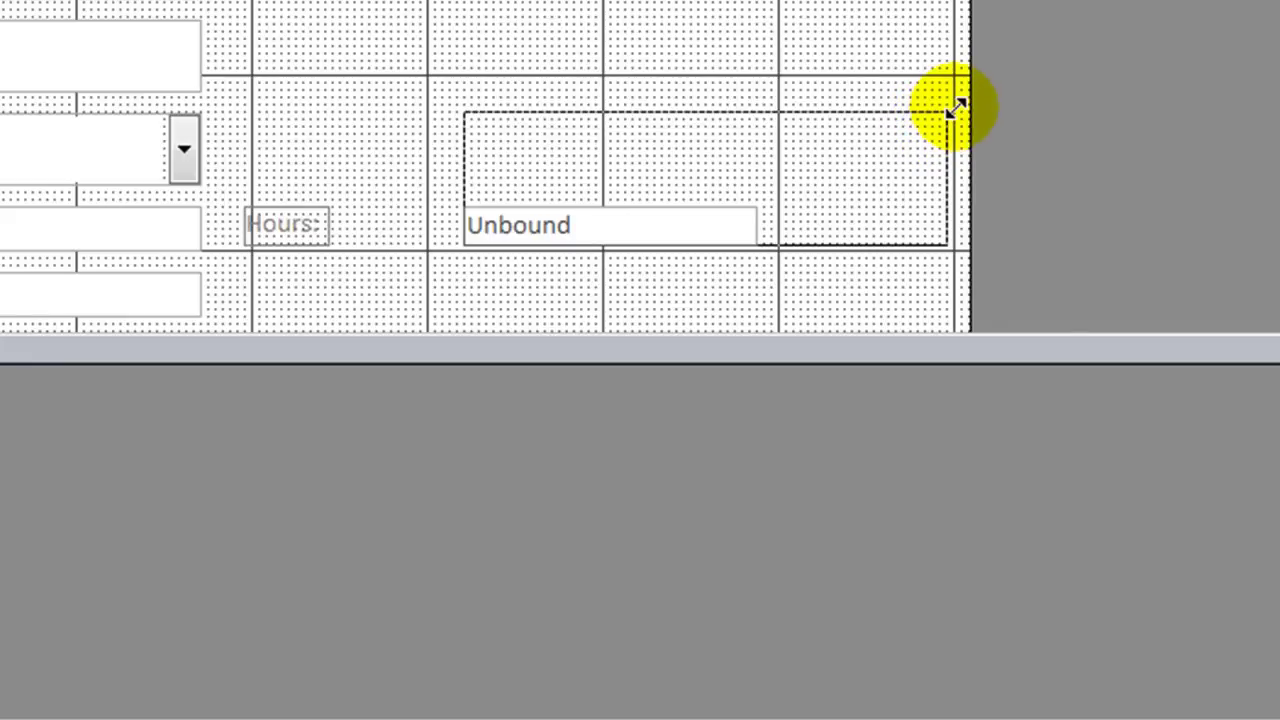
Enlarge the unbound text box beside its Hours label and enter the expression =DateDiff("n",[JobStartTime],[JobEndTime]) in it
drag(462, 244, 374, 250)
click(497, 145)
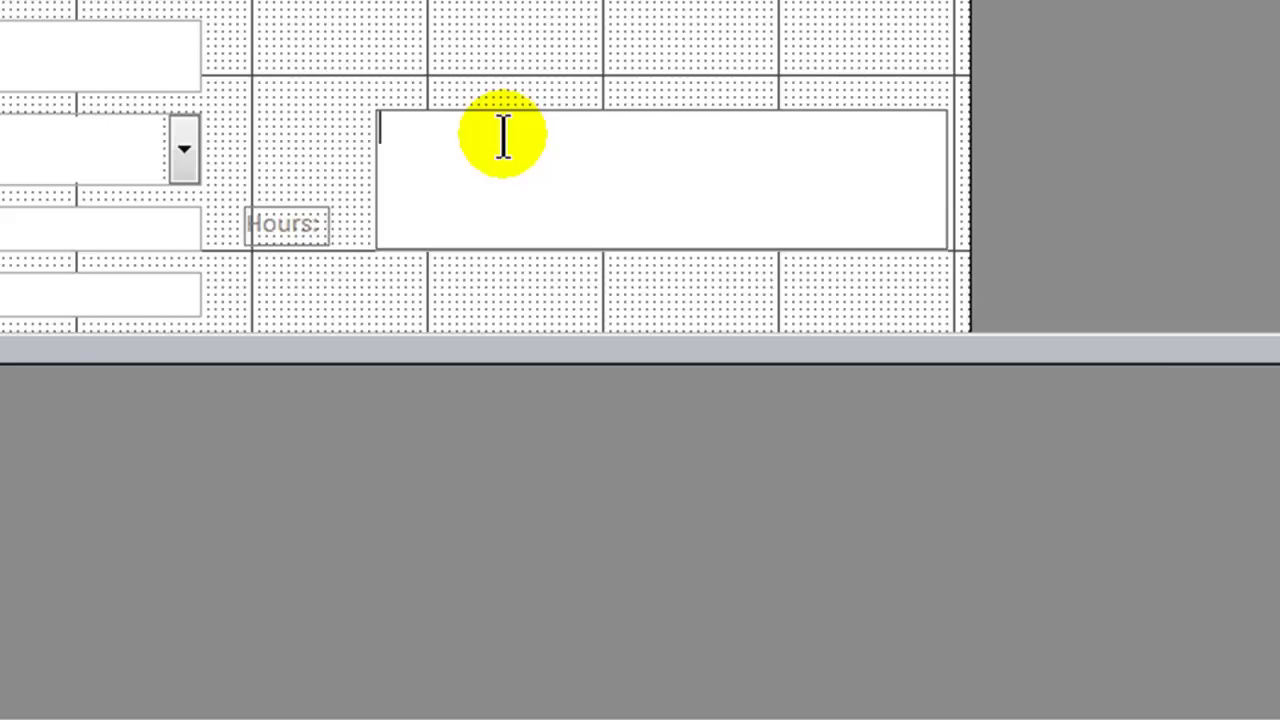
text(=Date)
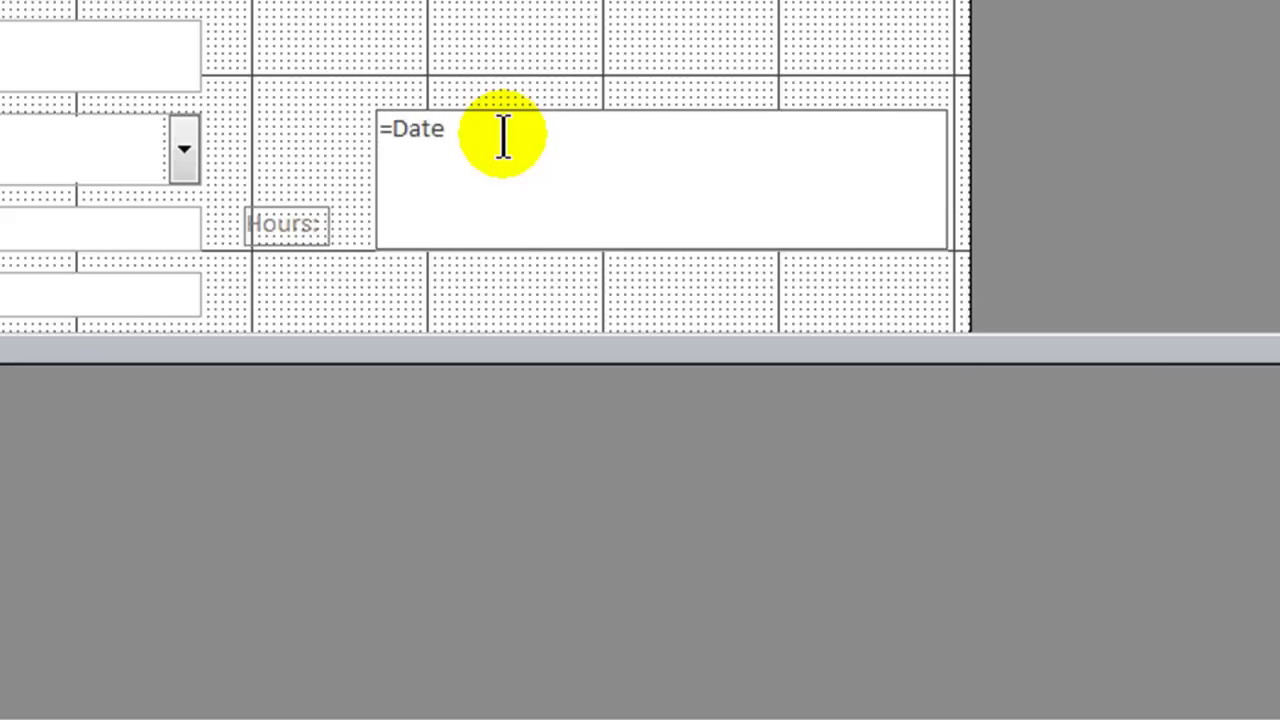
text(Diff()
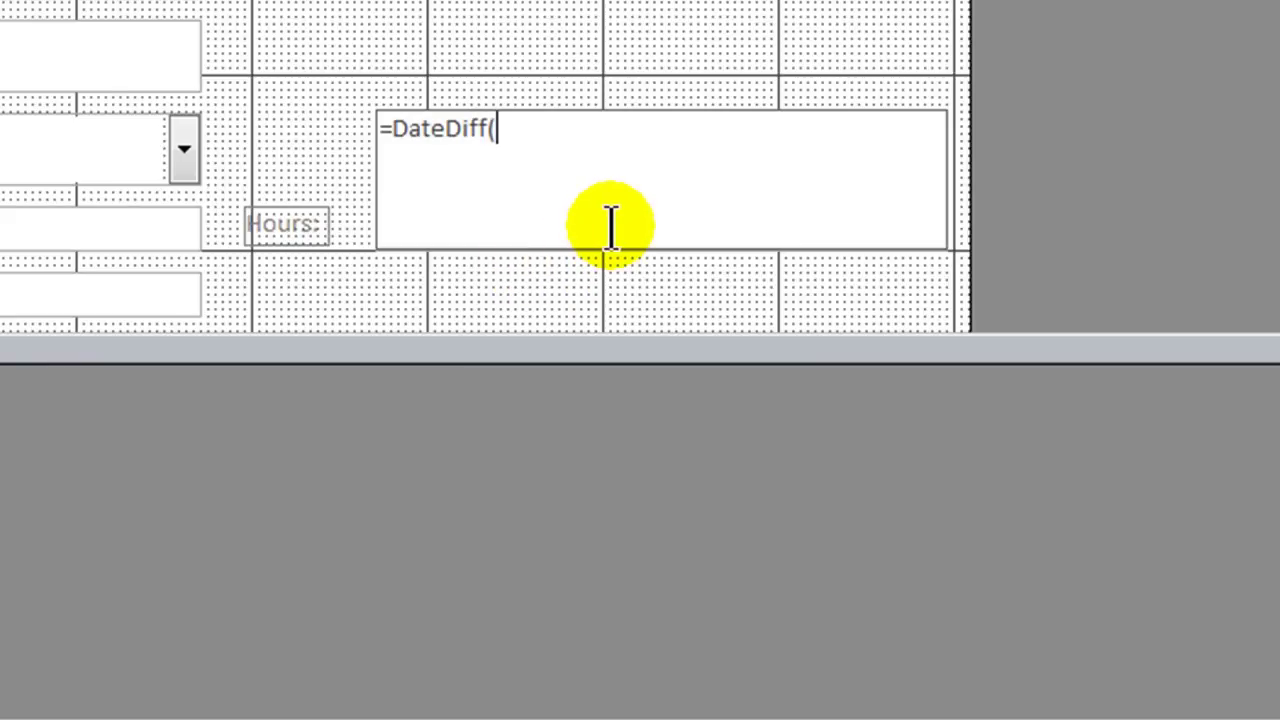
text("n")
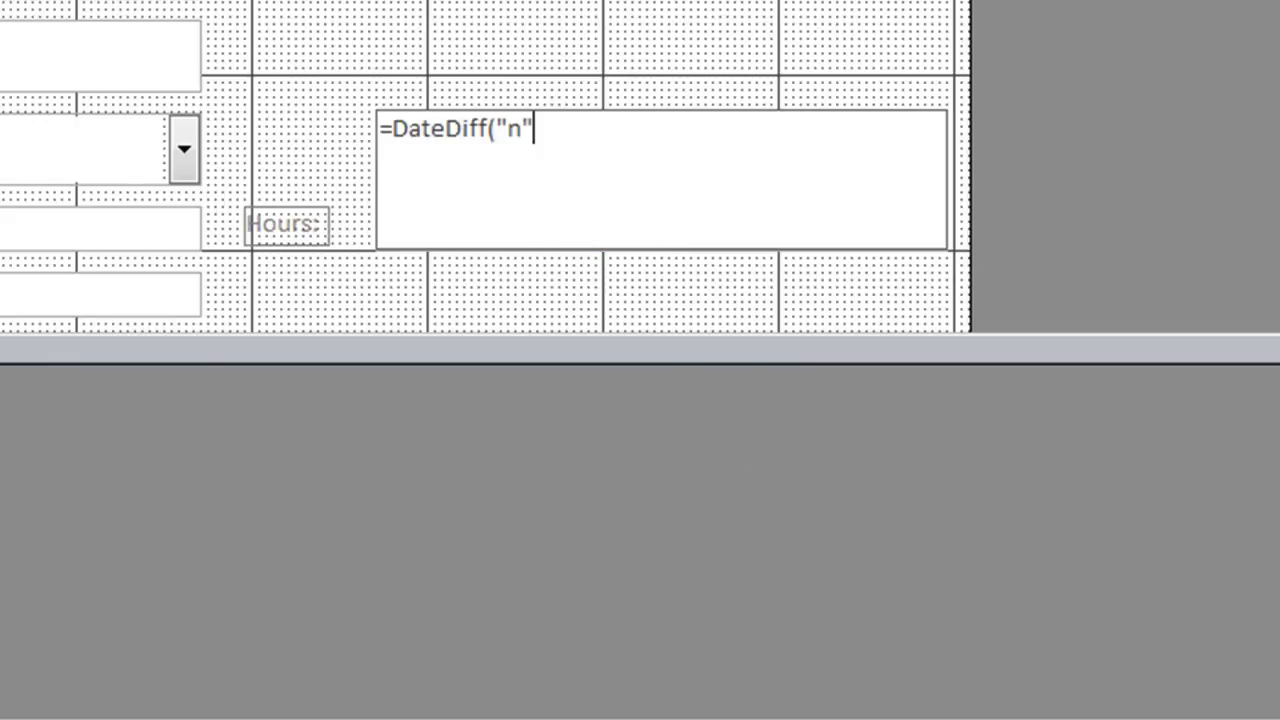
click(541, 129)
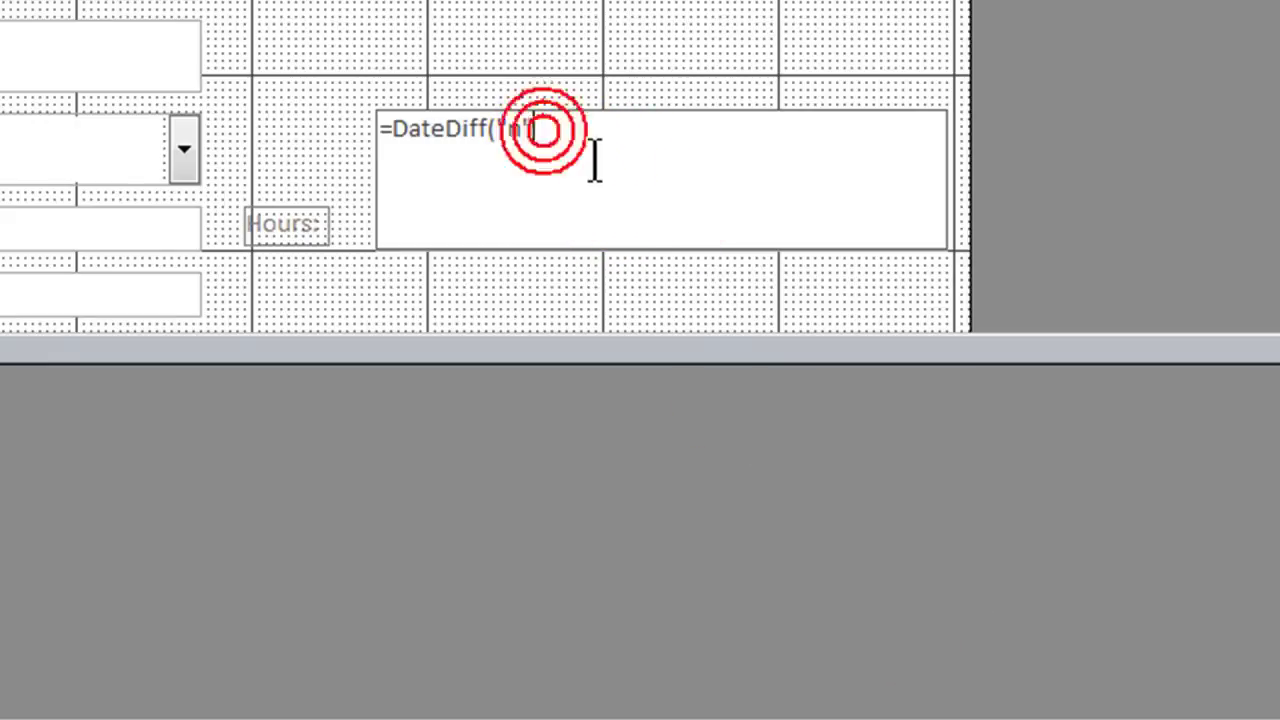
text(,[)
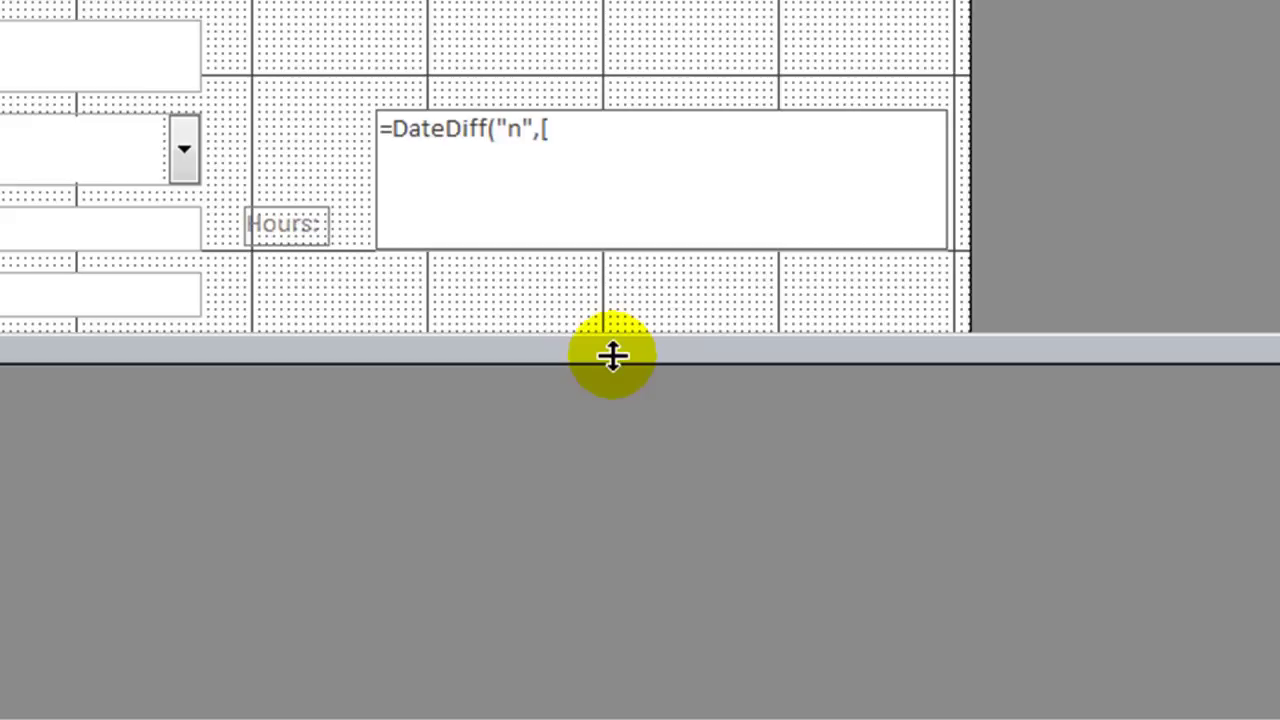
text(JobStartTime])
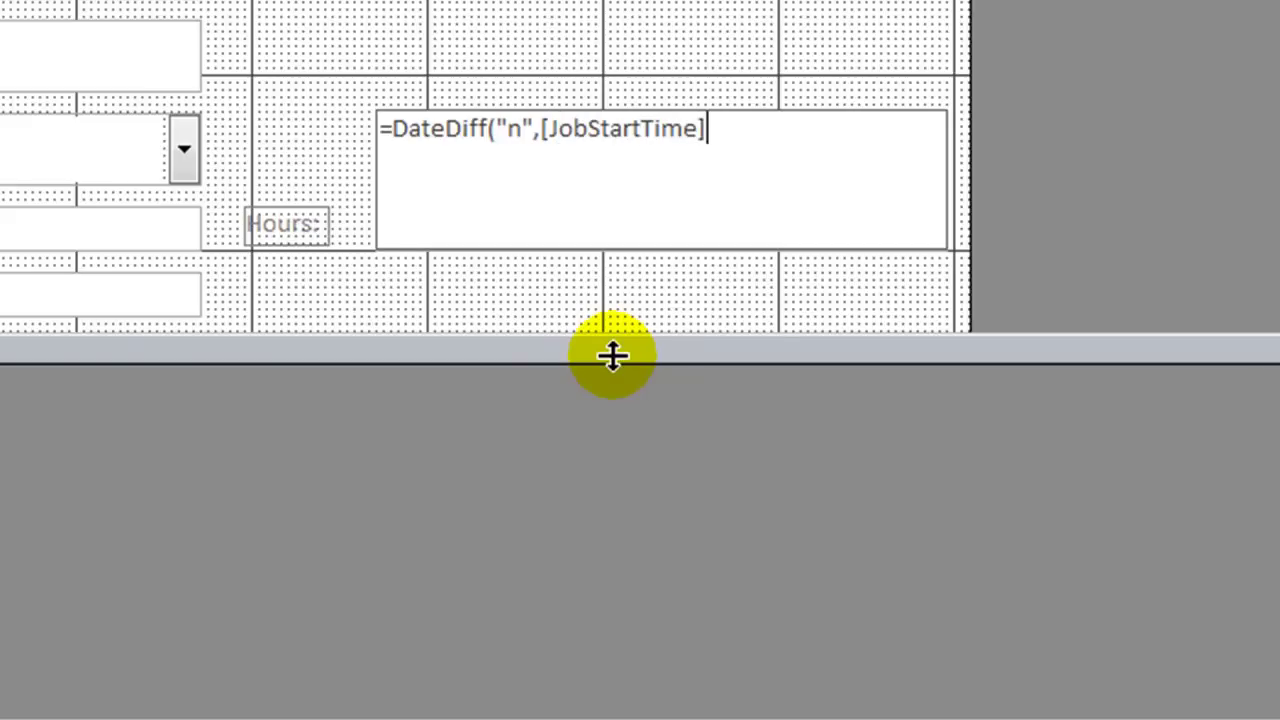
text(,[Job)
text(End)
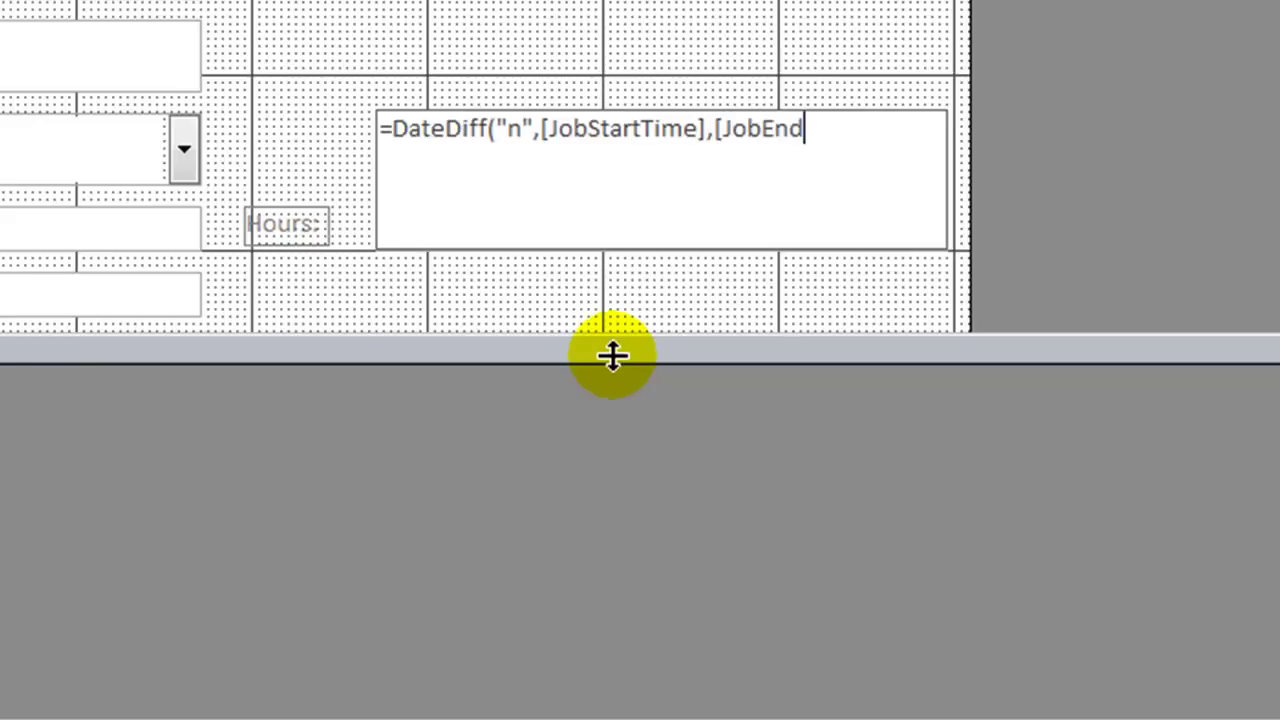
text(Time])
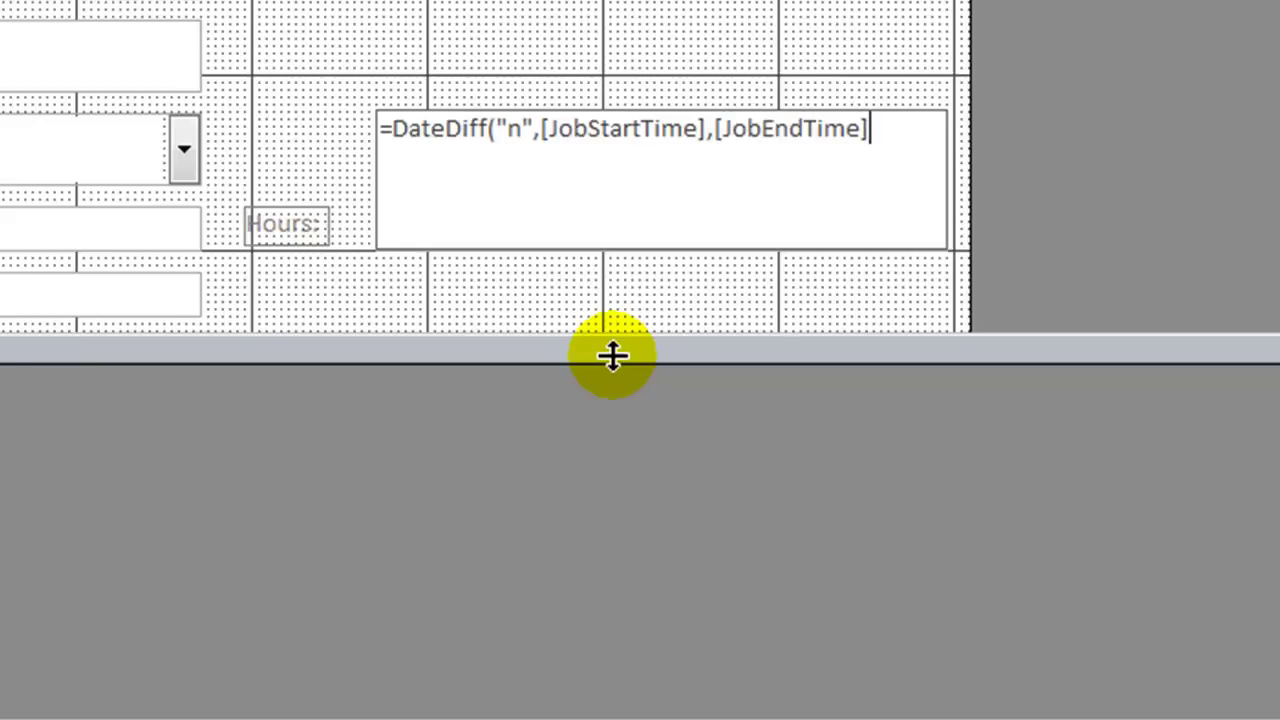
text())
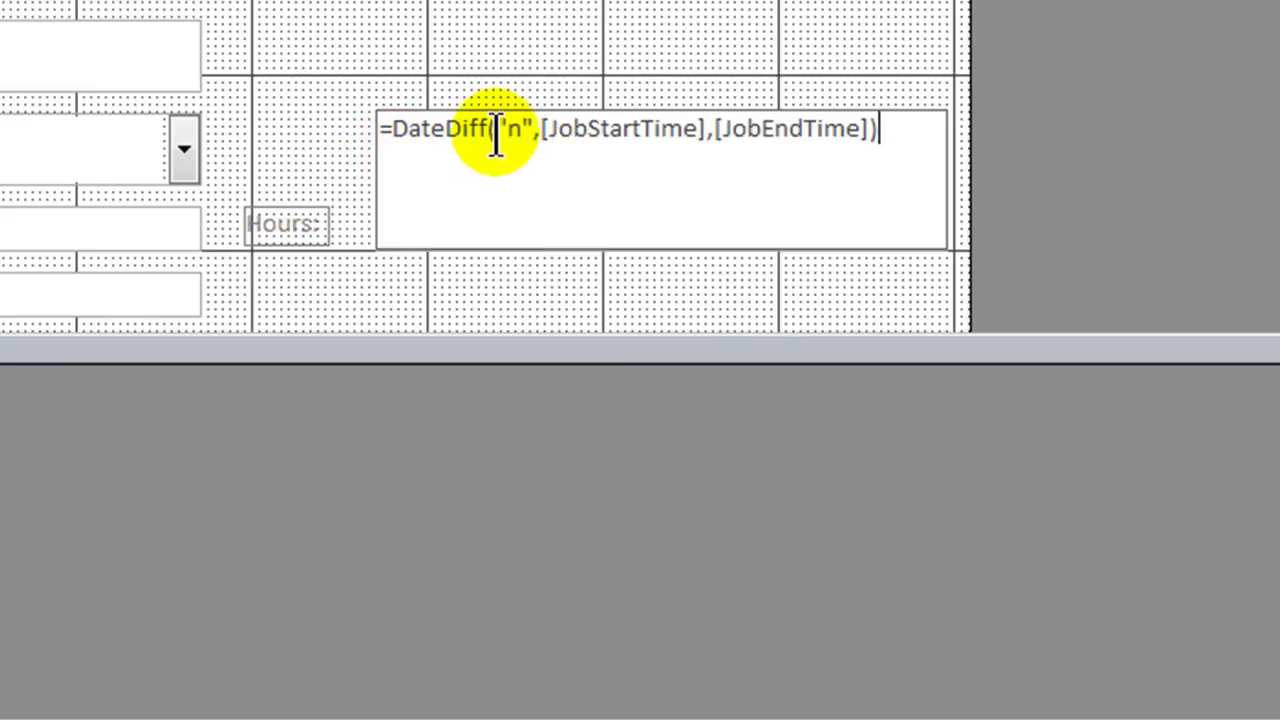
Append /60 to the text box's DateDiff expression to convert minutes to hours, and preview the form
drag(496, 130, 533, 135)
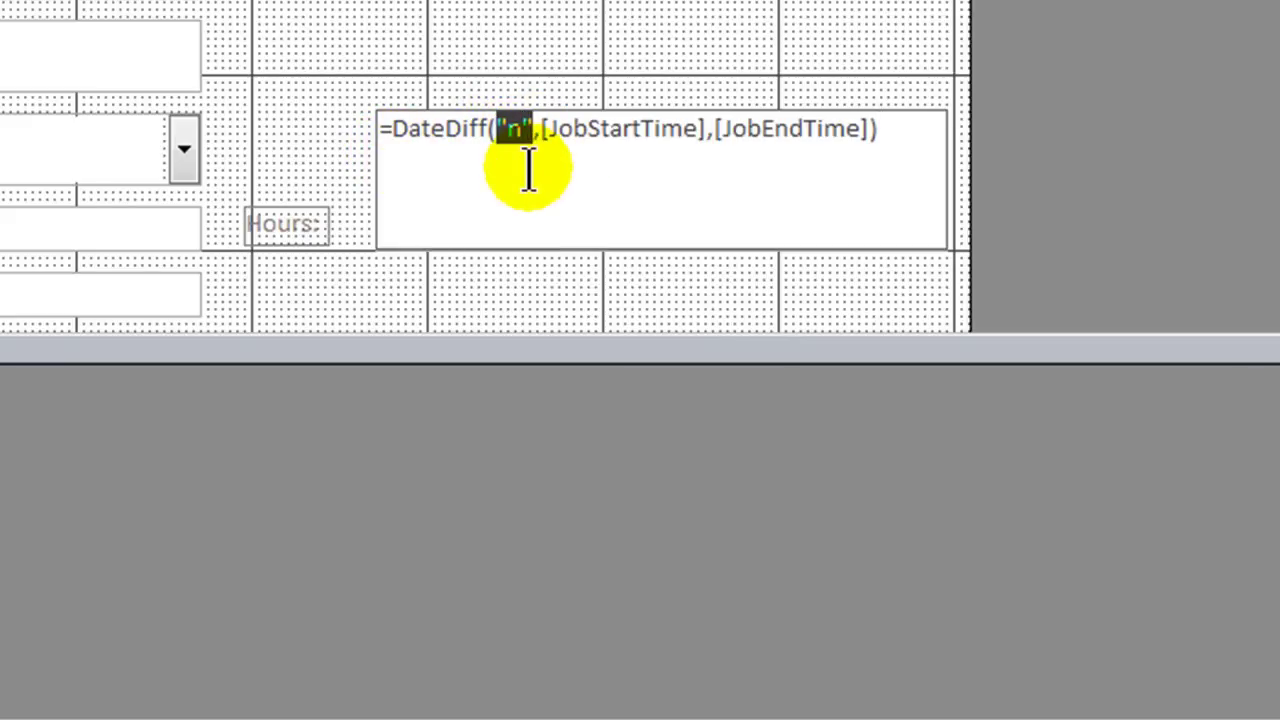
click(632, 162)
drag(541, 130, 712, 128)
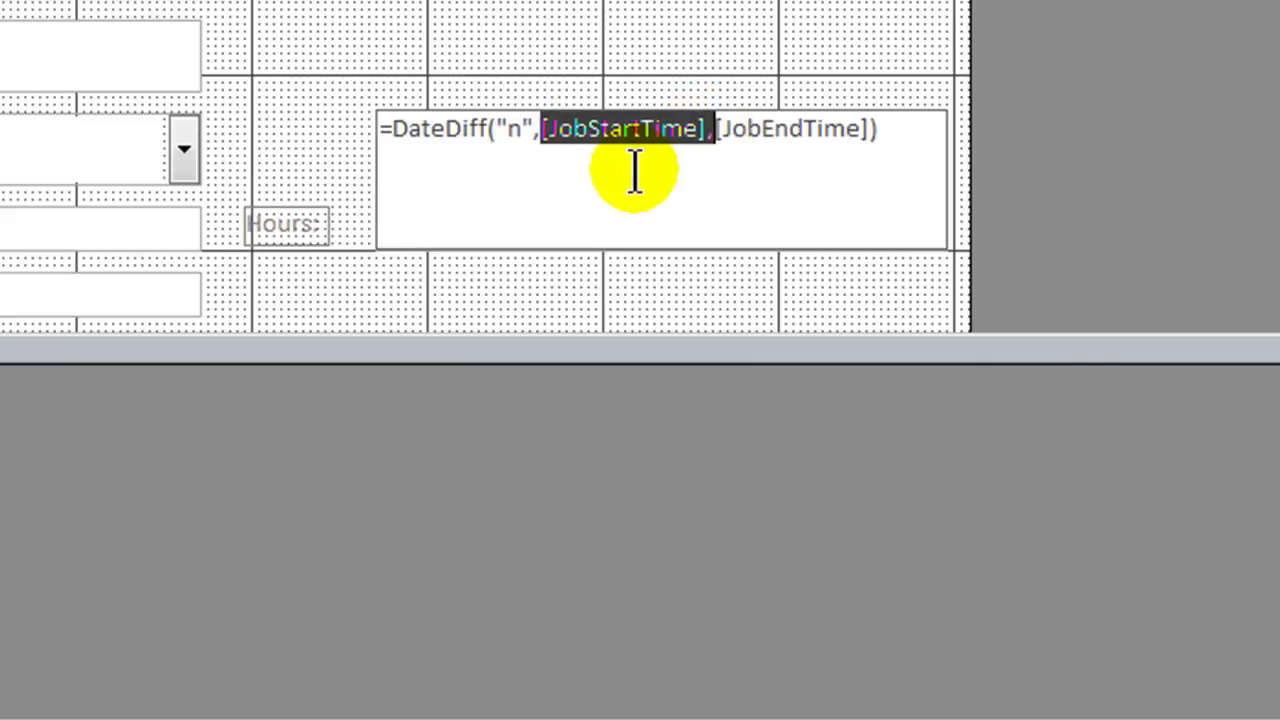
click(823, 177)
drag(718, 129, 789, 168)
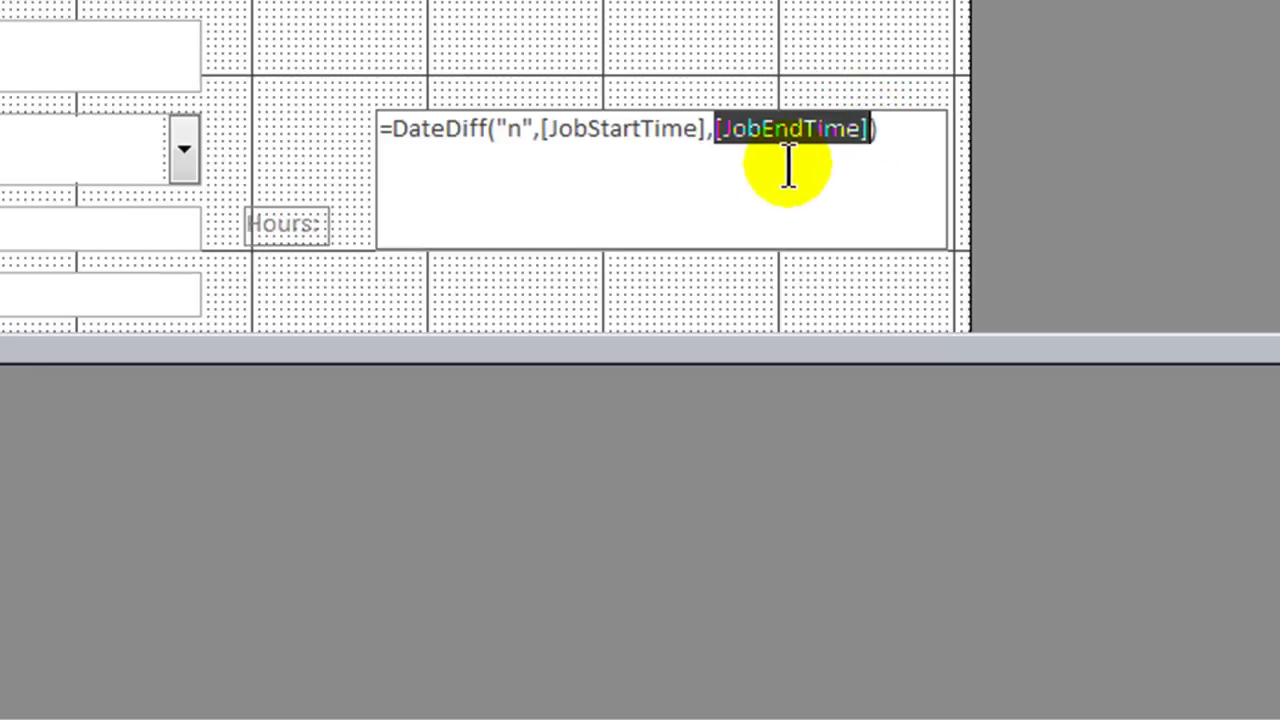
click(898, 132)
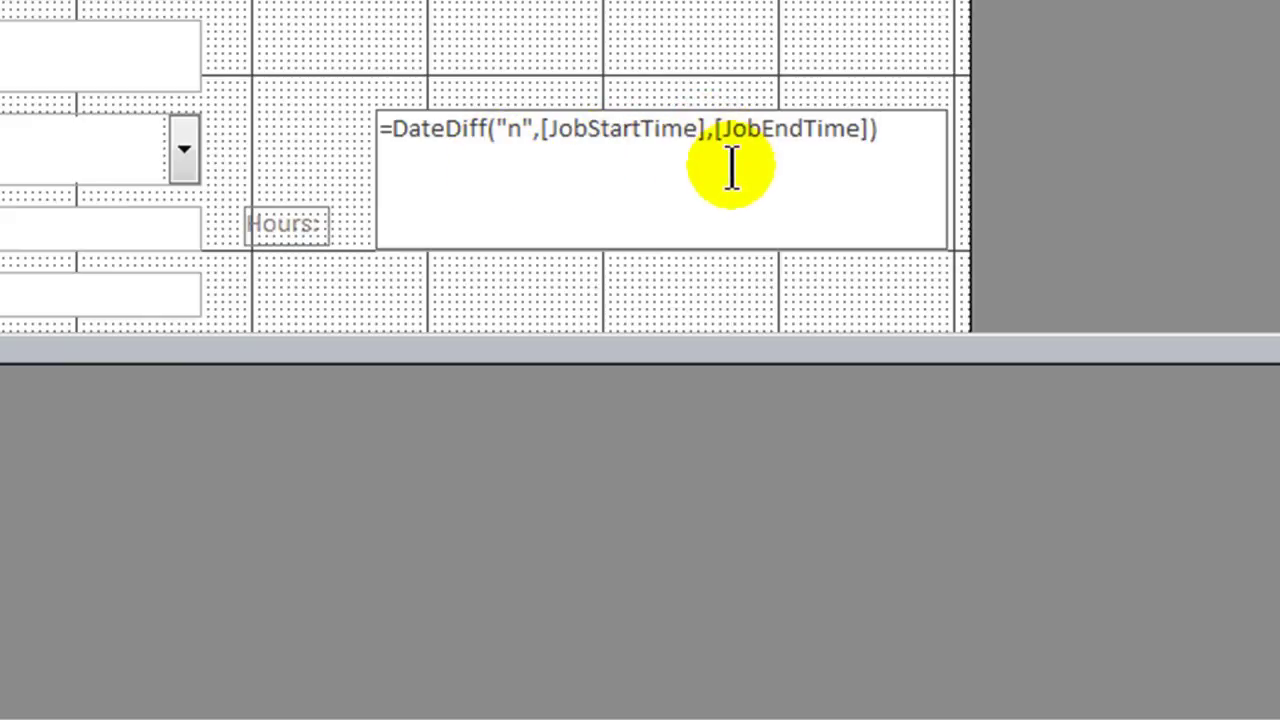
text(/60)
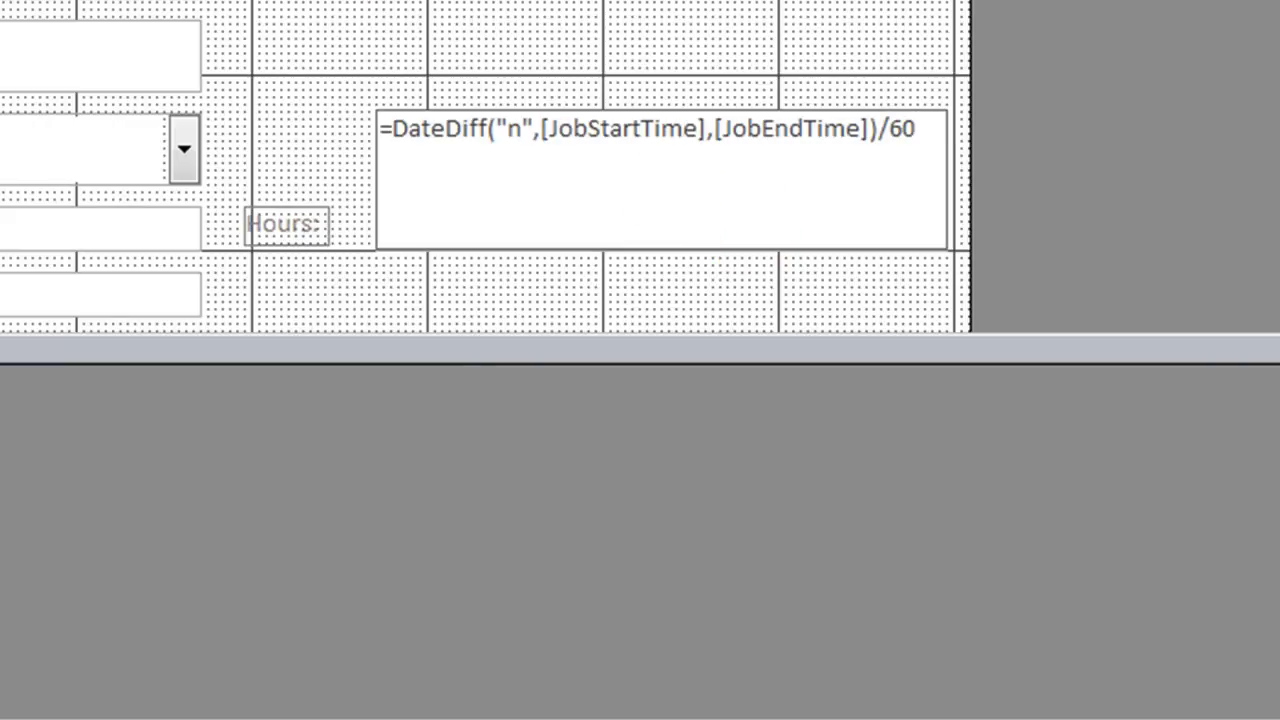
key(F5)
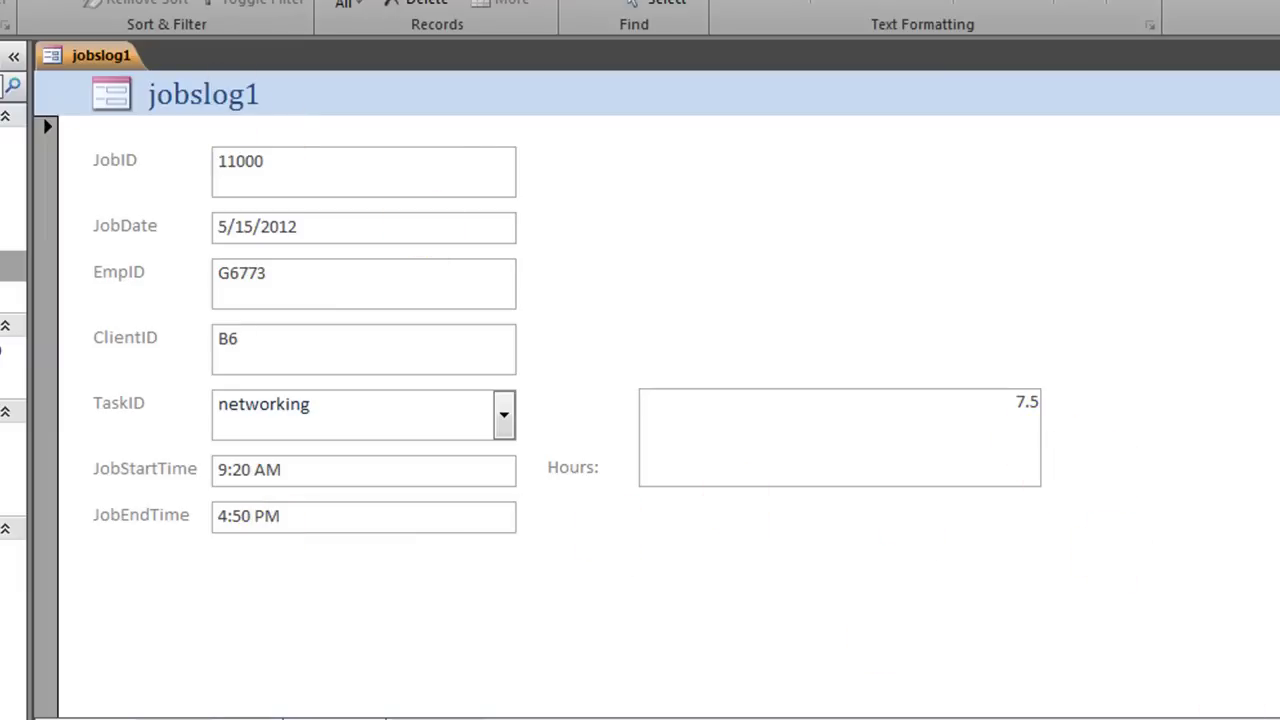
In Design view, shrink the calculated text box to about 0.5 inch wide and one line high, and shift it with its label about 0.2 inch right
key(alt+Tab)
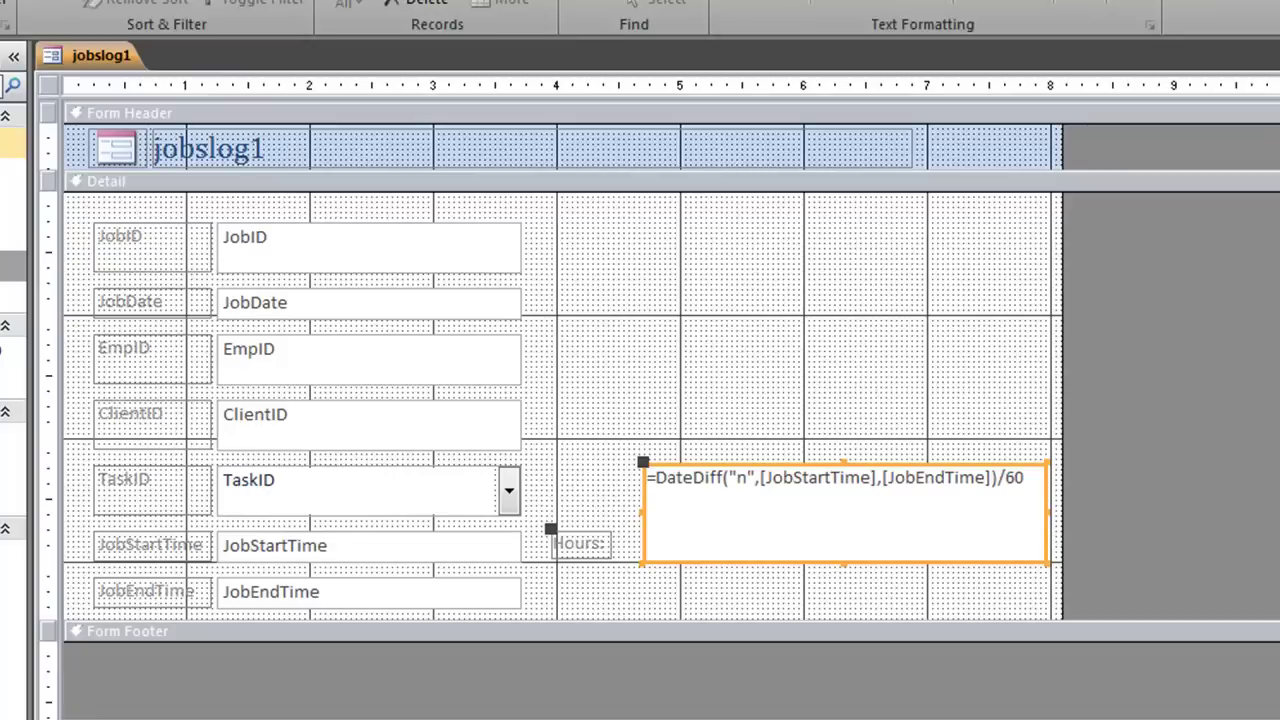
drag(1046, 462, 711, 527)
click(590, 548)
drag(592, 562, 637, 566)
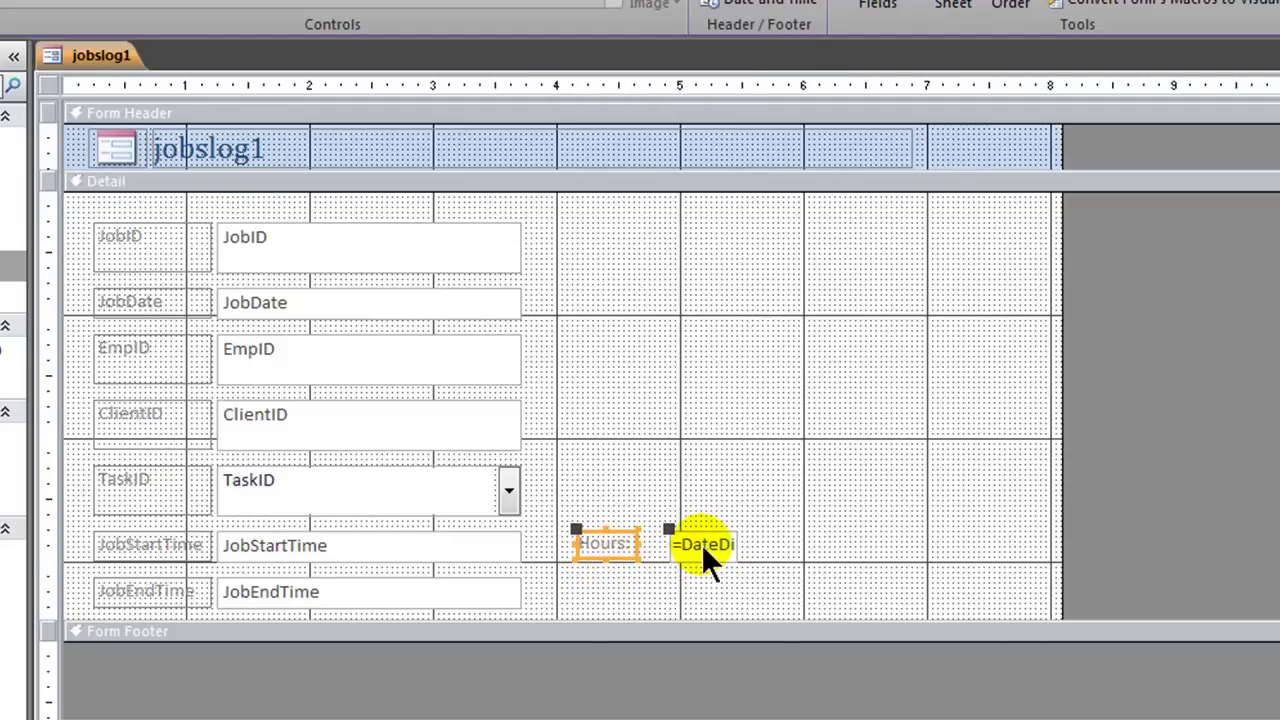
click(853, 514)
Move the calculated text box closer to its Hours label and trim its height to match the label
click(705, 543)
click(703, 486)
click(668, 533)
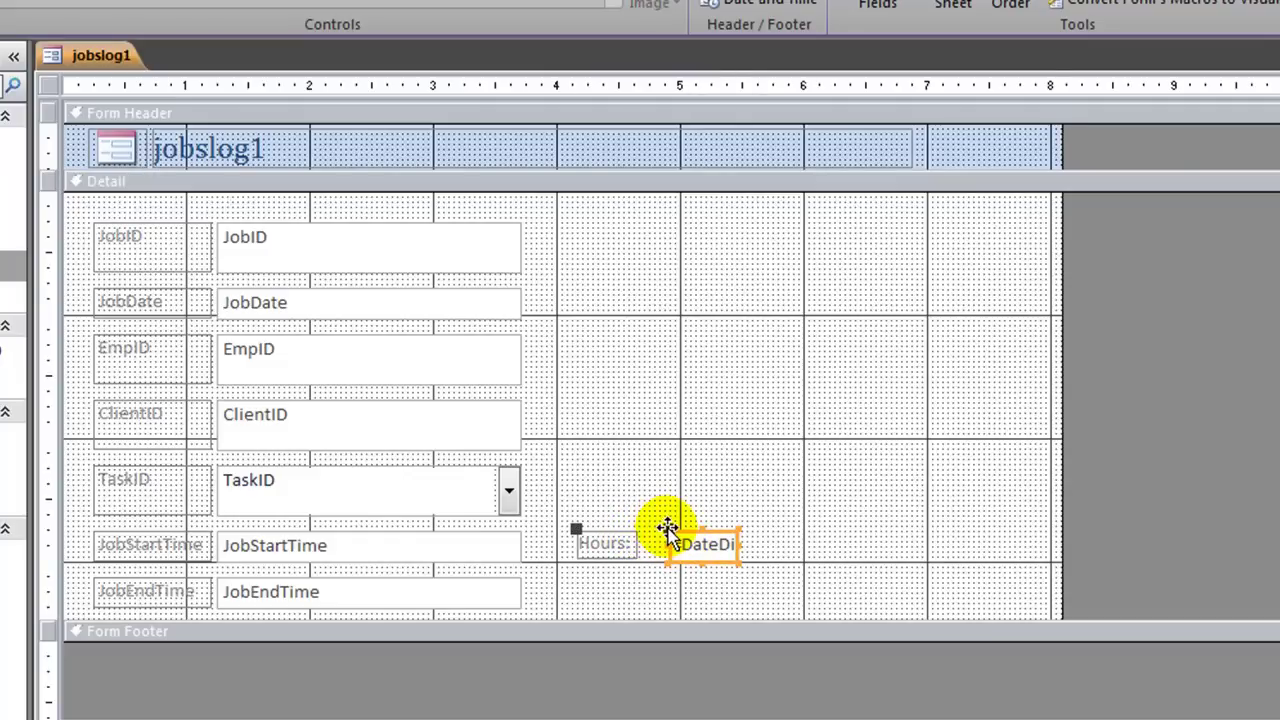
drag(668, 528, 647, 527)
click(678, 562)
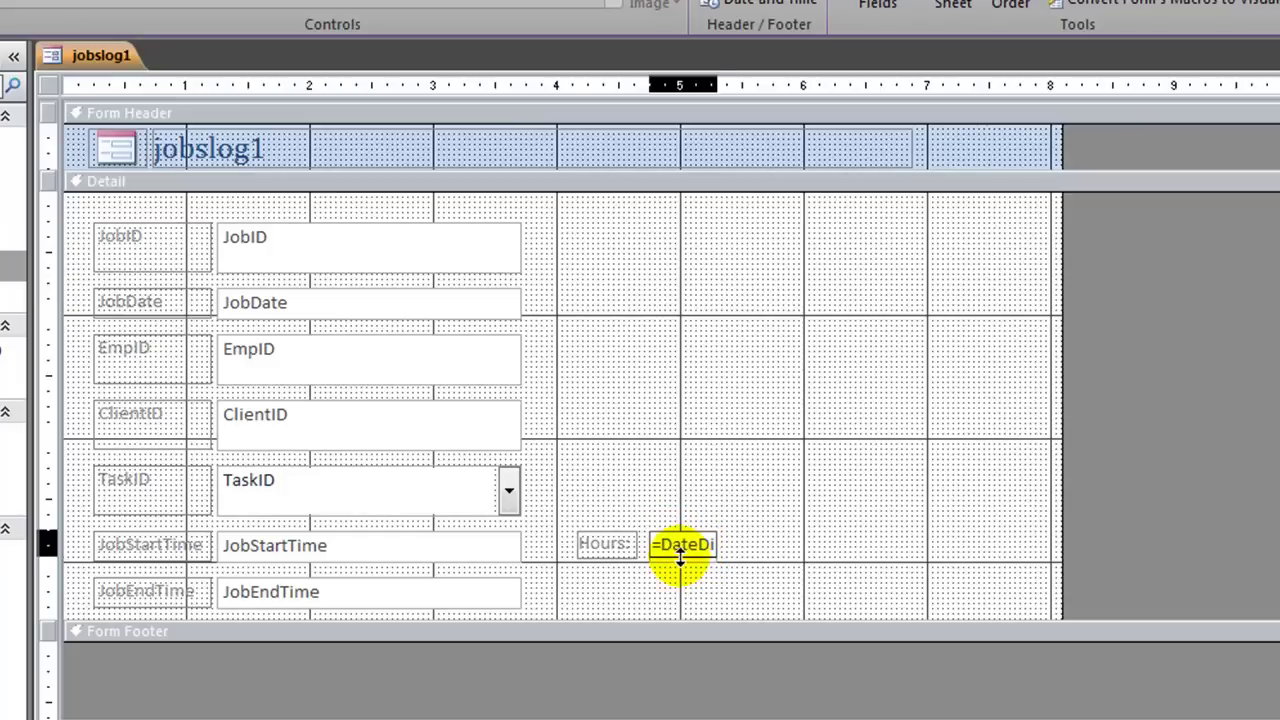
click(807, 537)
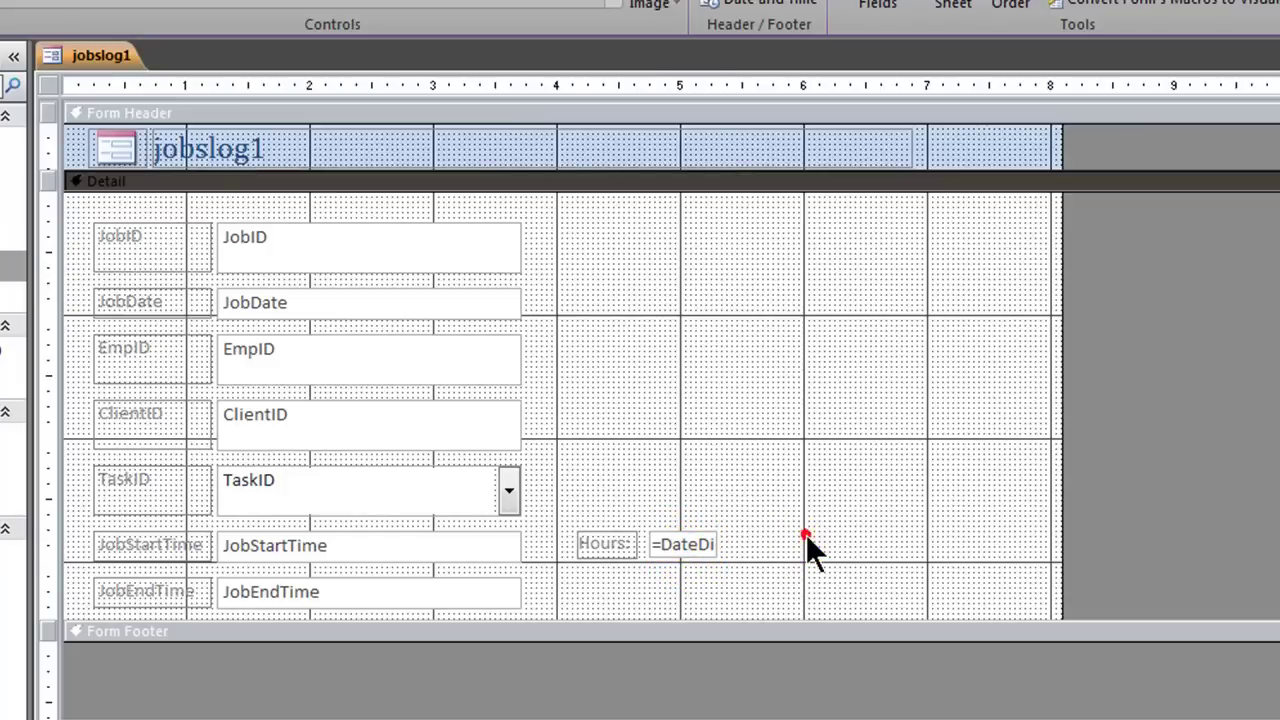
Right-align the text of the Hours label
click(620, 547)
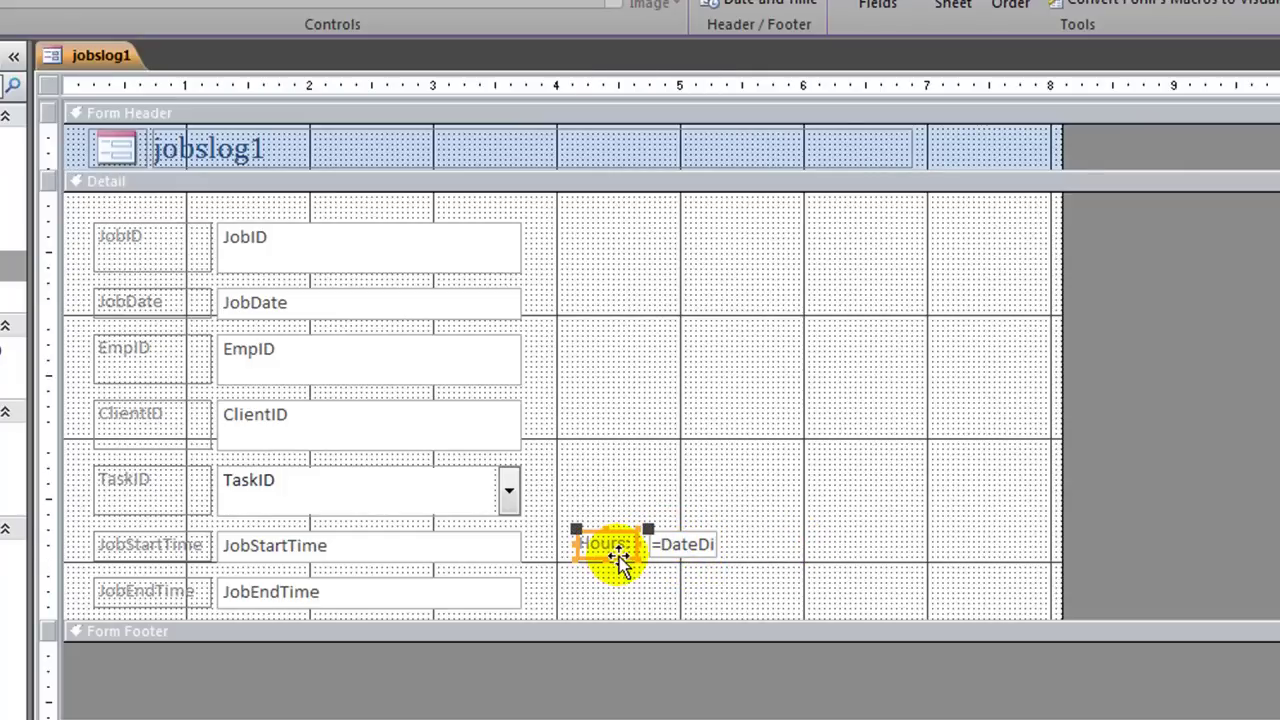
click(330, 2)
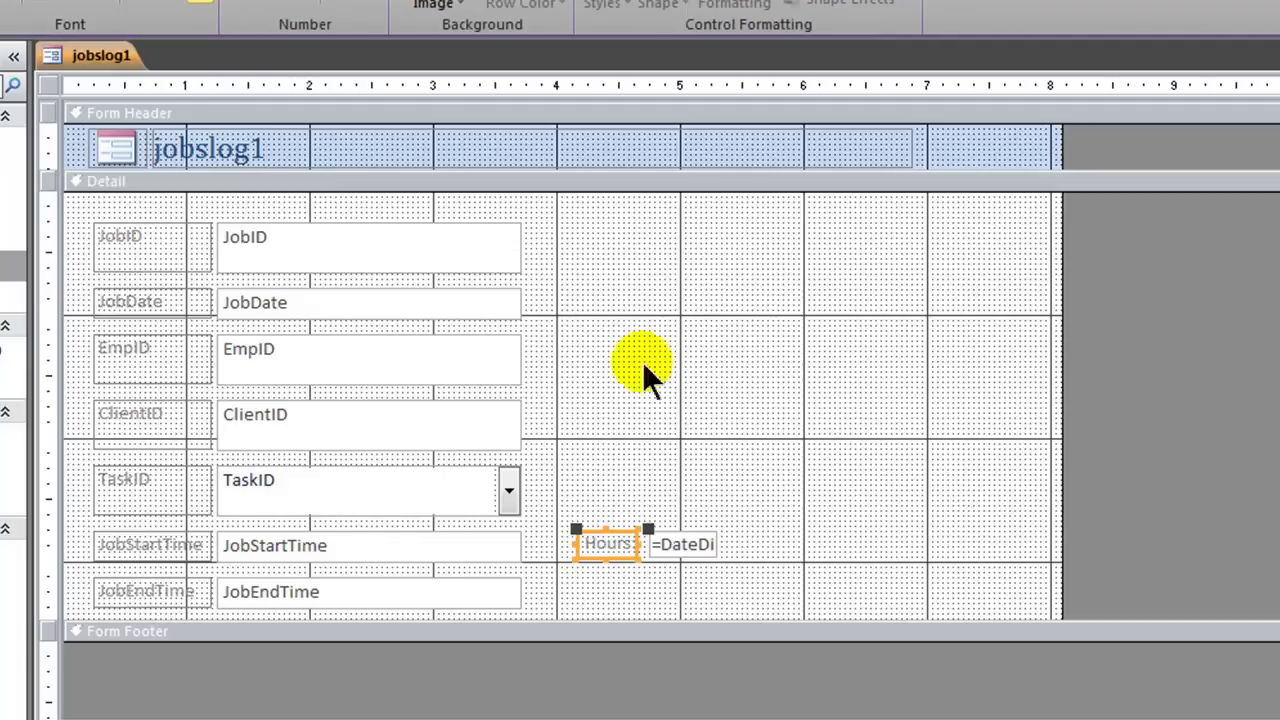
click(680, 405)
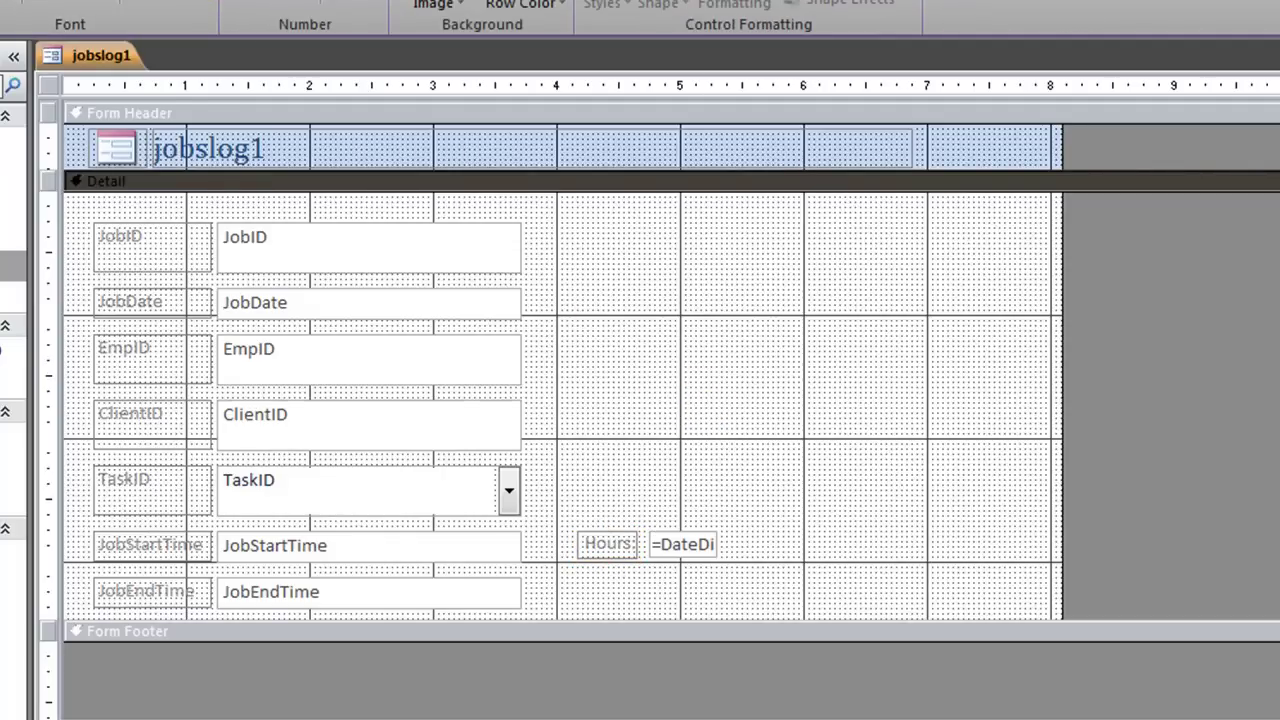
click(120, 2)
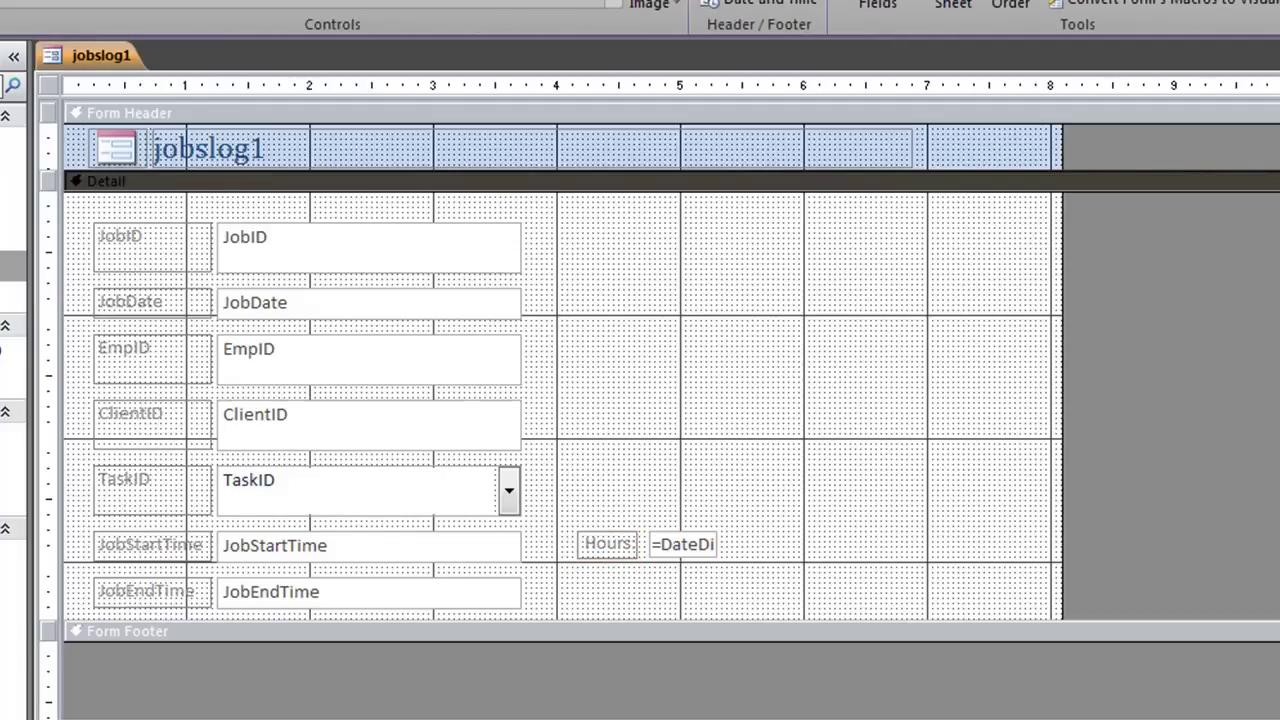
In Form view, change the current record's JobEndTime to 2:50 PM and check the recalculated Hours value
key(F5)
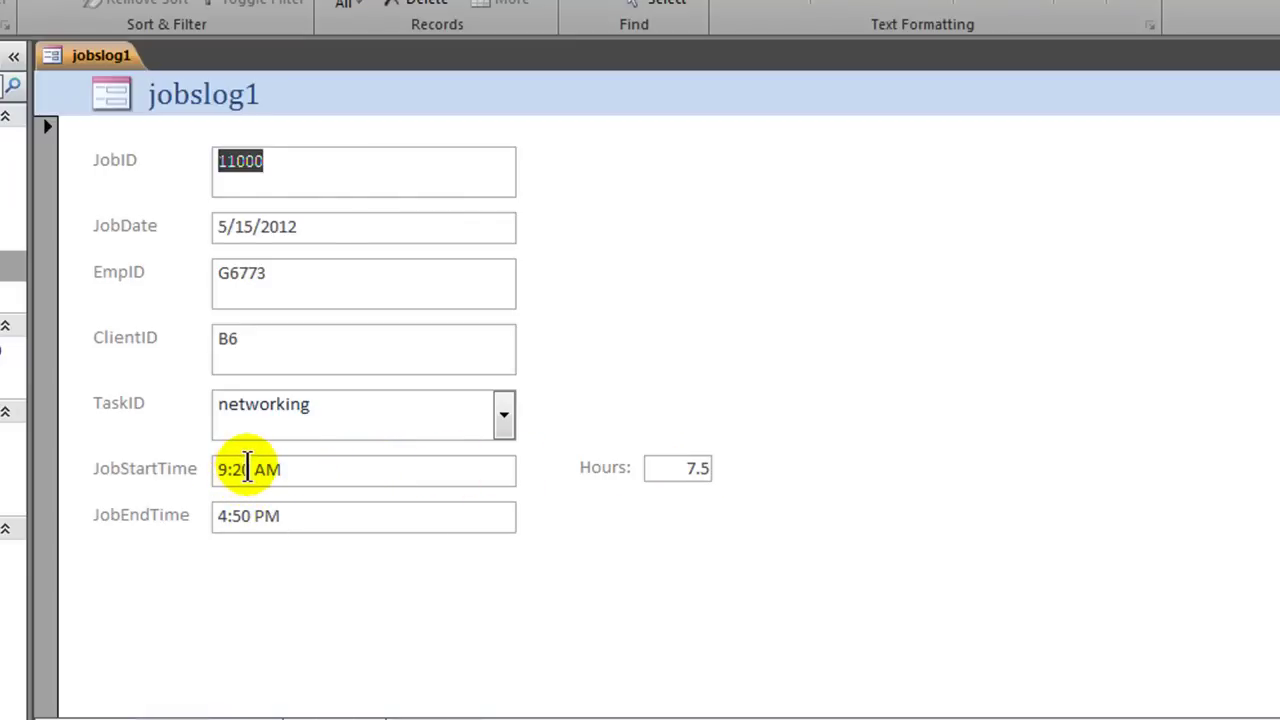
click(215, 515)
click(224, 515)
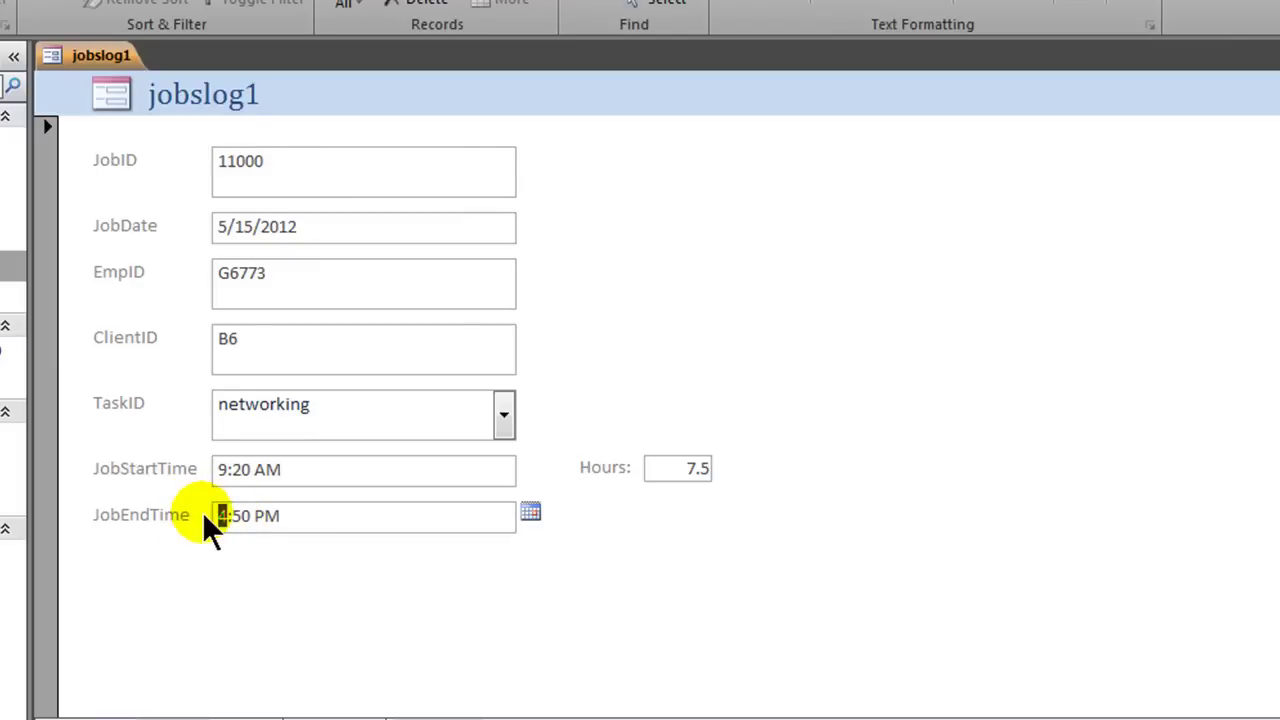
text(2)
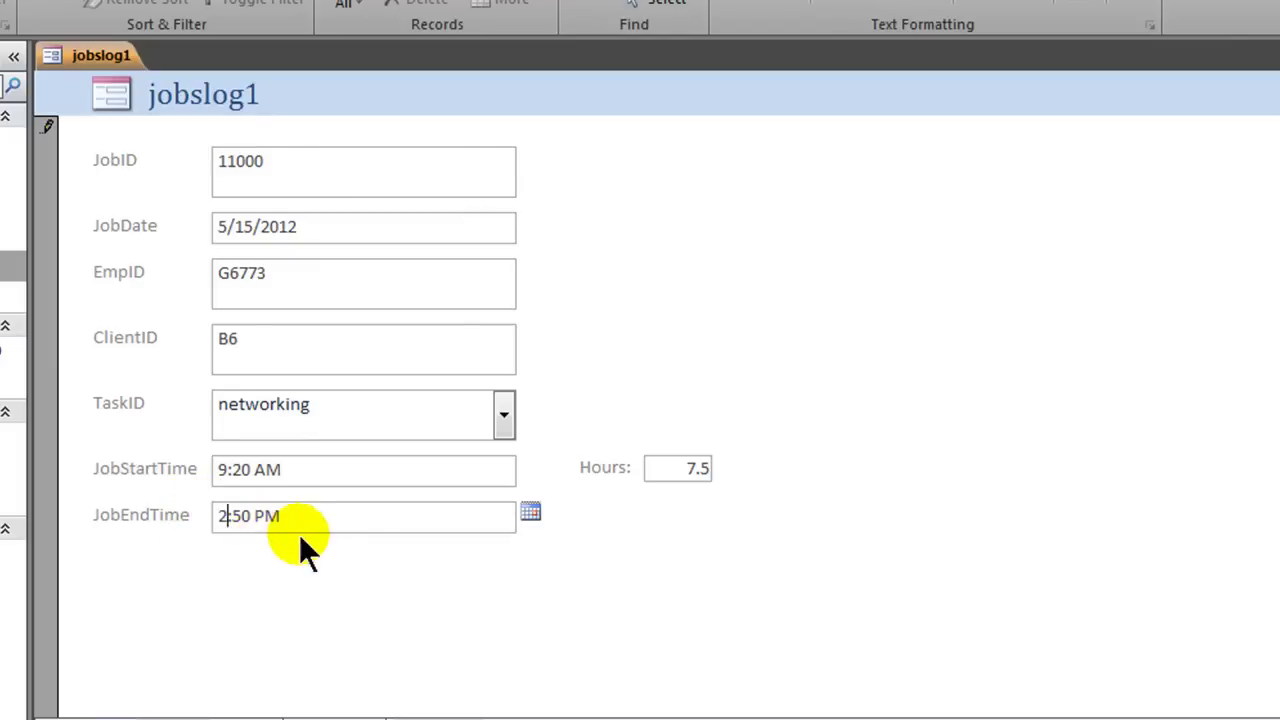
click(371, 469)
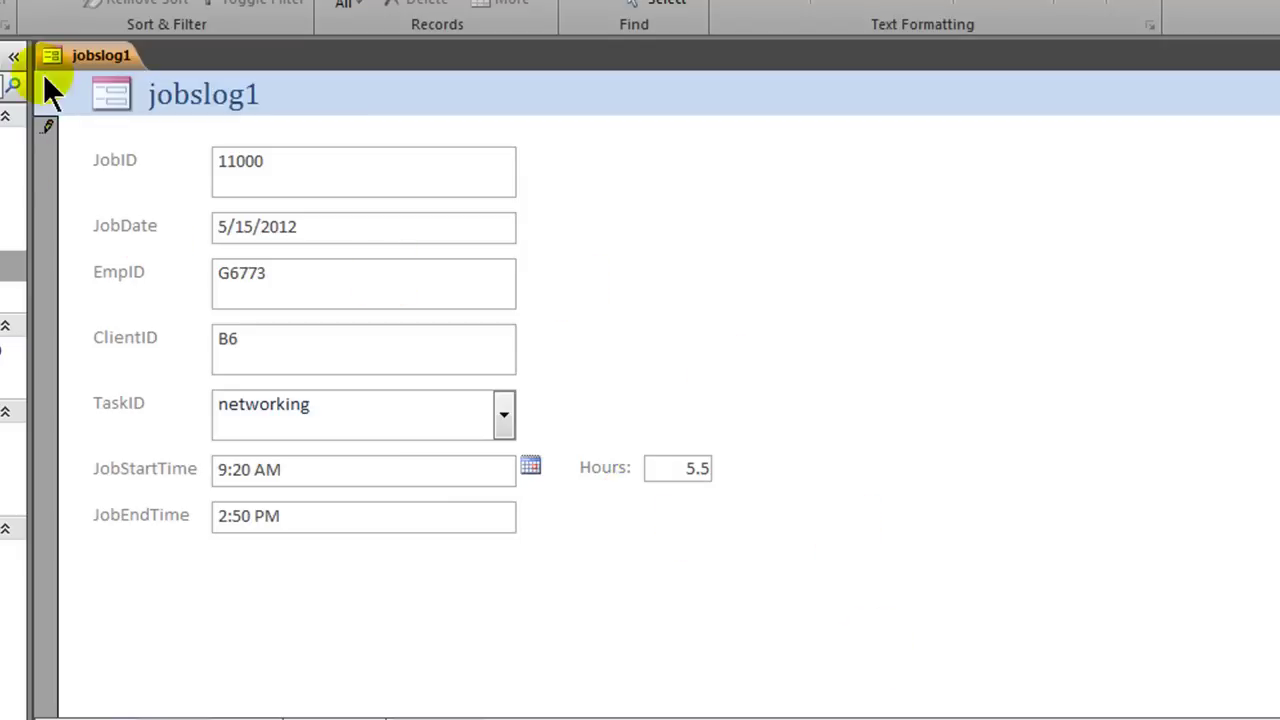
In Design view, add the EmpBillRate field from the related employees table to the form beside JobDate
click(20, 2)
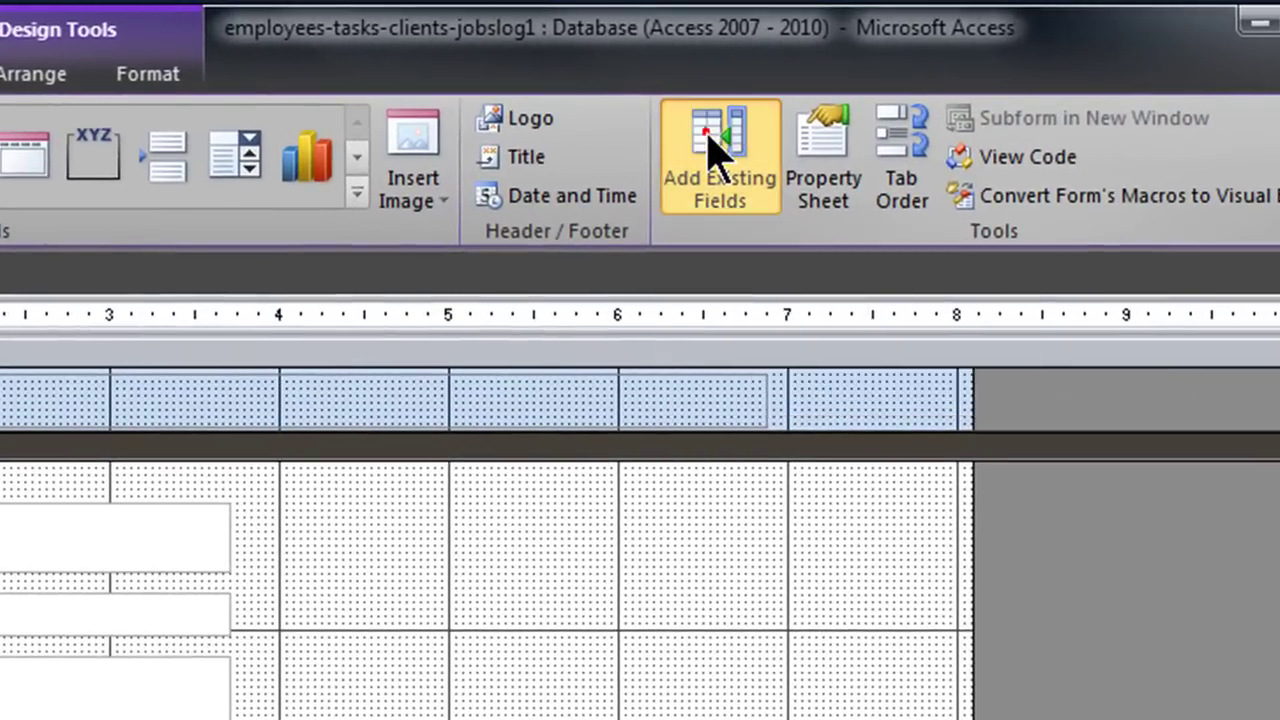
click(715, 152)
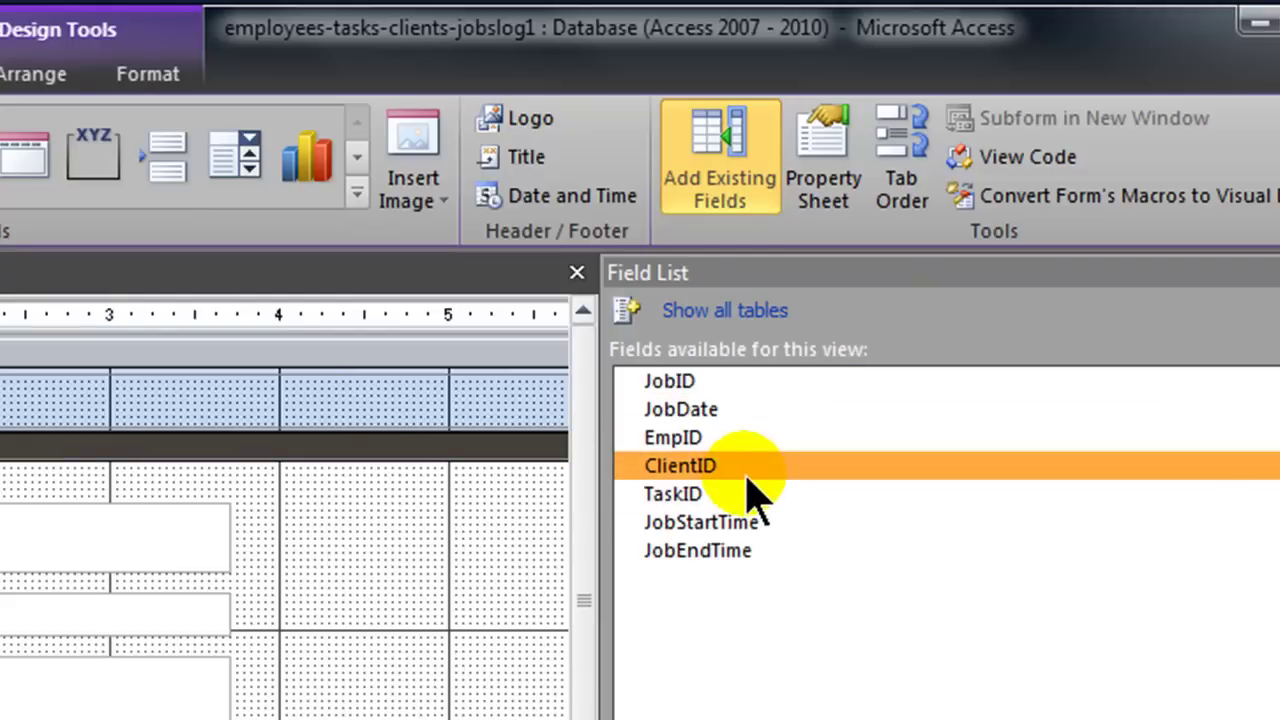
click(724, 310)
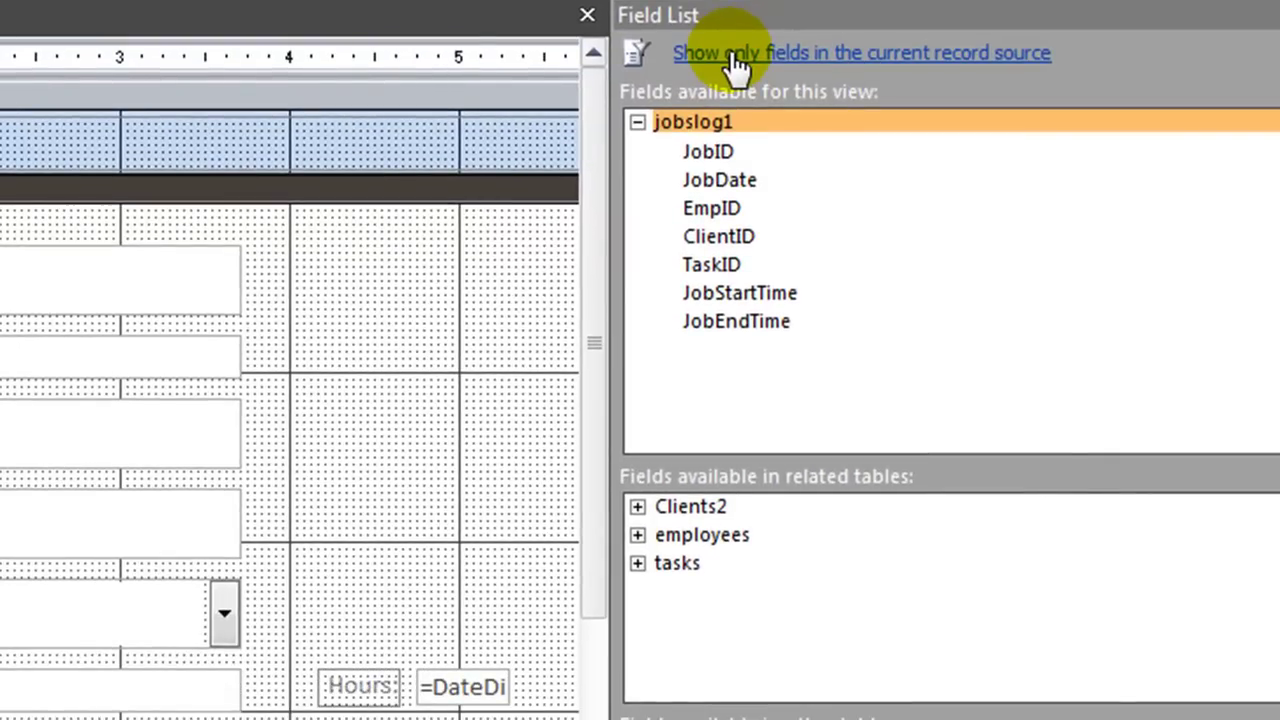
click(638, 537)
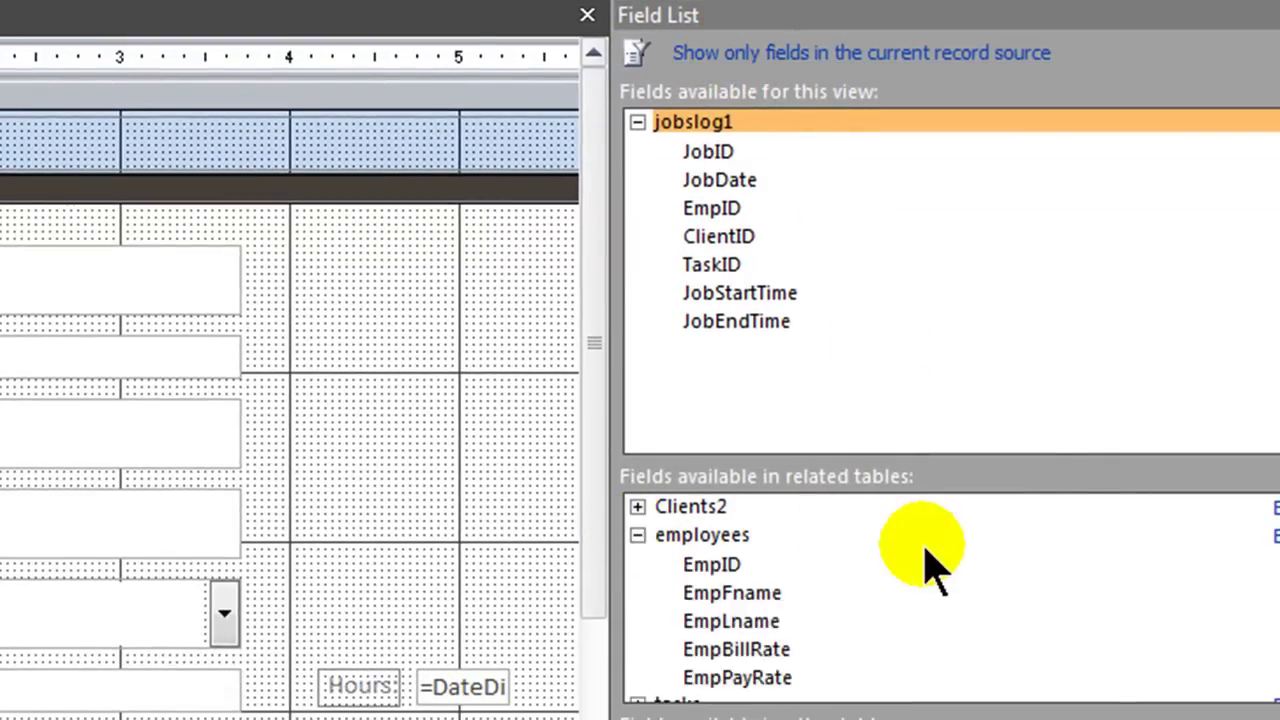
scroll(929, 557, down, 1)
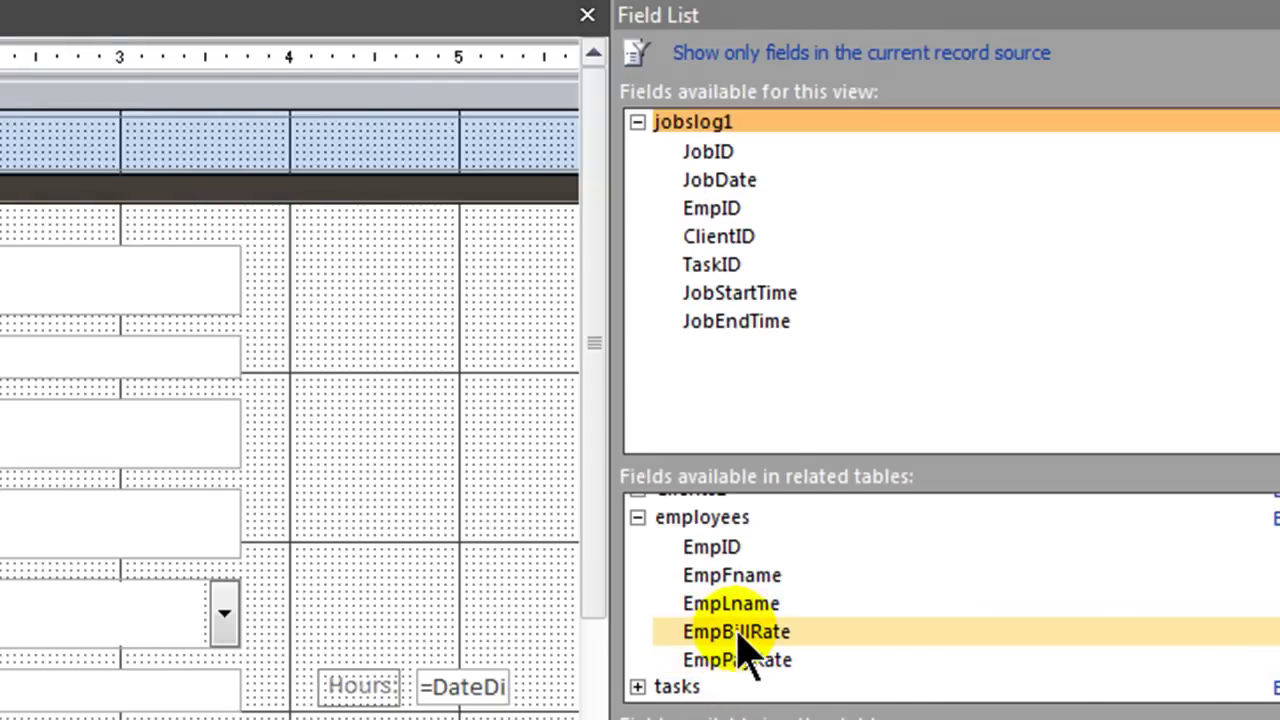
drag(738, 636, 424, 350)
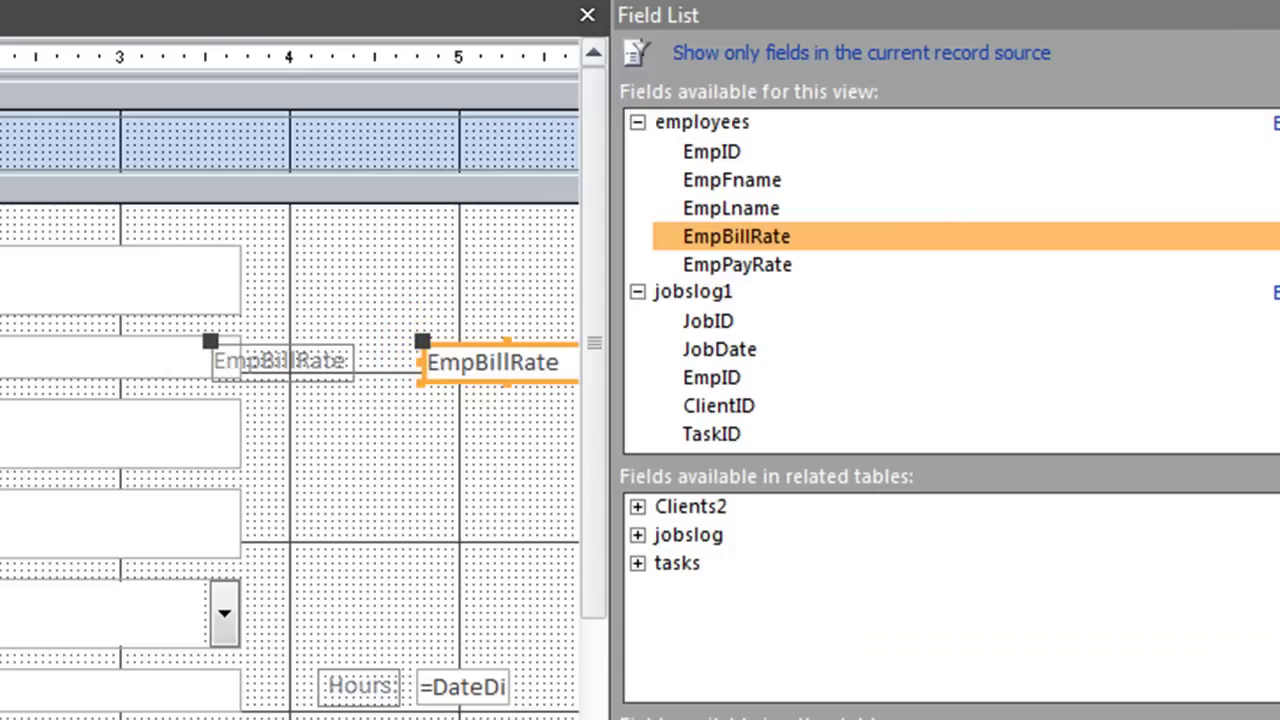
Close the field list and move the EmpBillRate label and text box down beside the EmpID field
key(alt+F8)
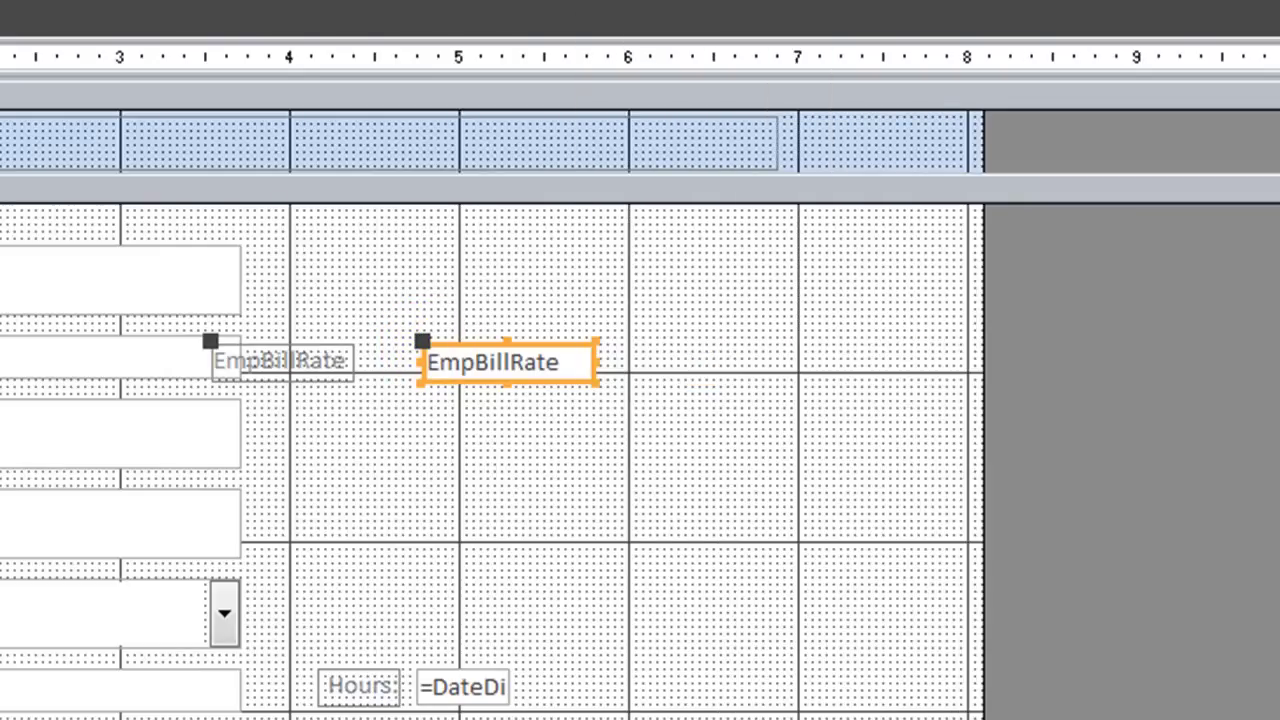
drag(536, 346, 646, 409)
click(608, 380)
drag(320, 395, 289, 406)
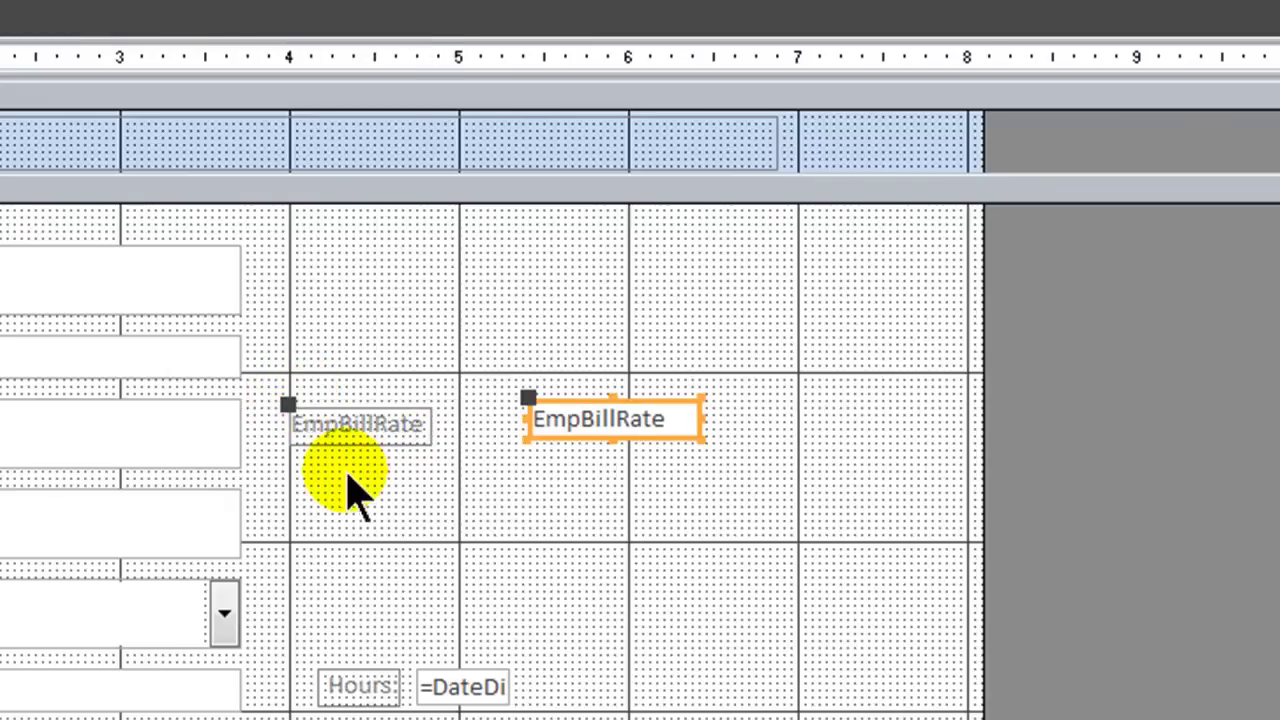
Move the EmpBillRate text box alone closer to its label and line the two up
click(586, 486)
click(548, 410)
drag(526, 398, 438, 405)
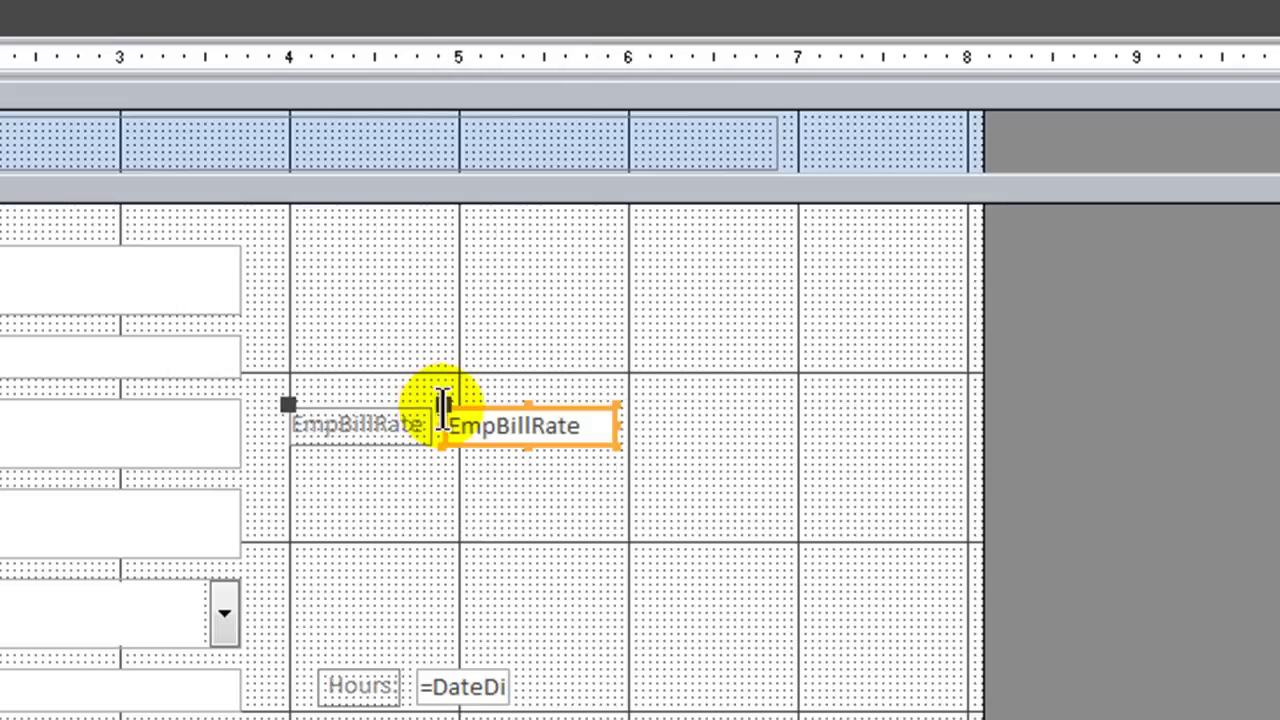
click(537, 537)
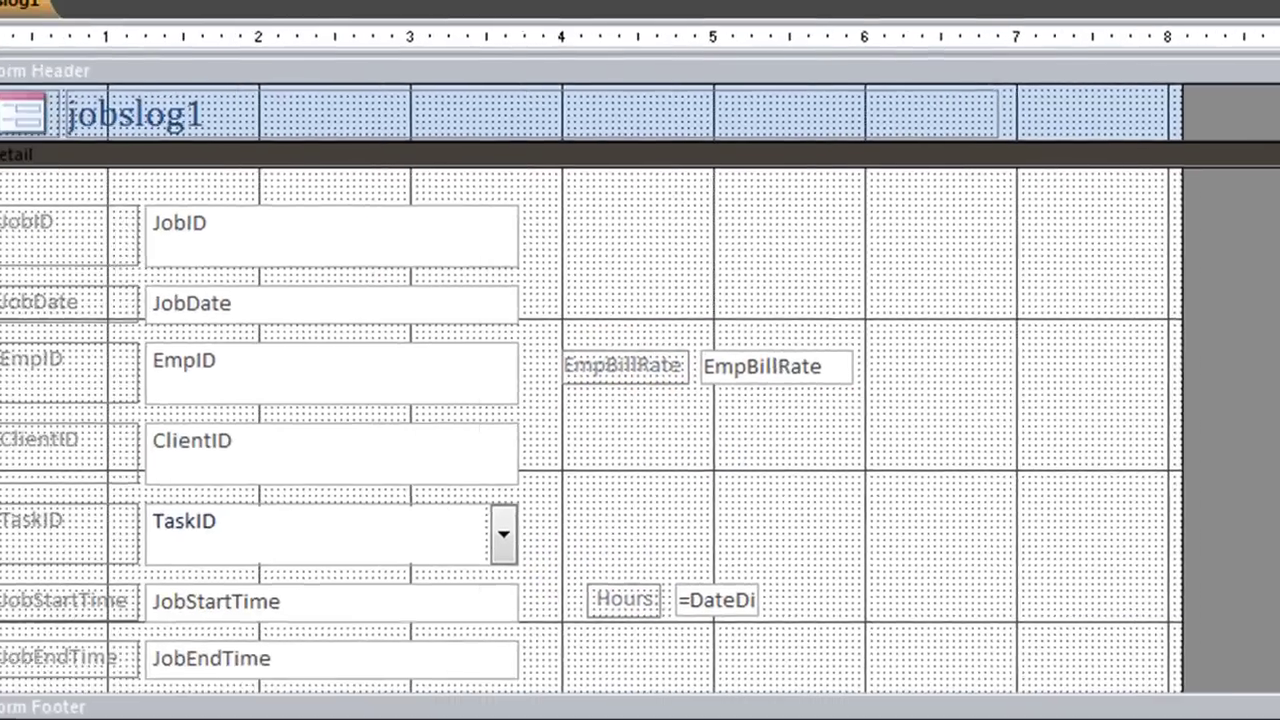
In Form view, page forward and back through the records to compare EmpBillRate across different EmpID values
key(F5)
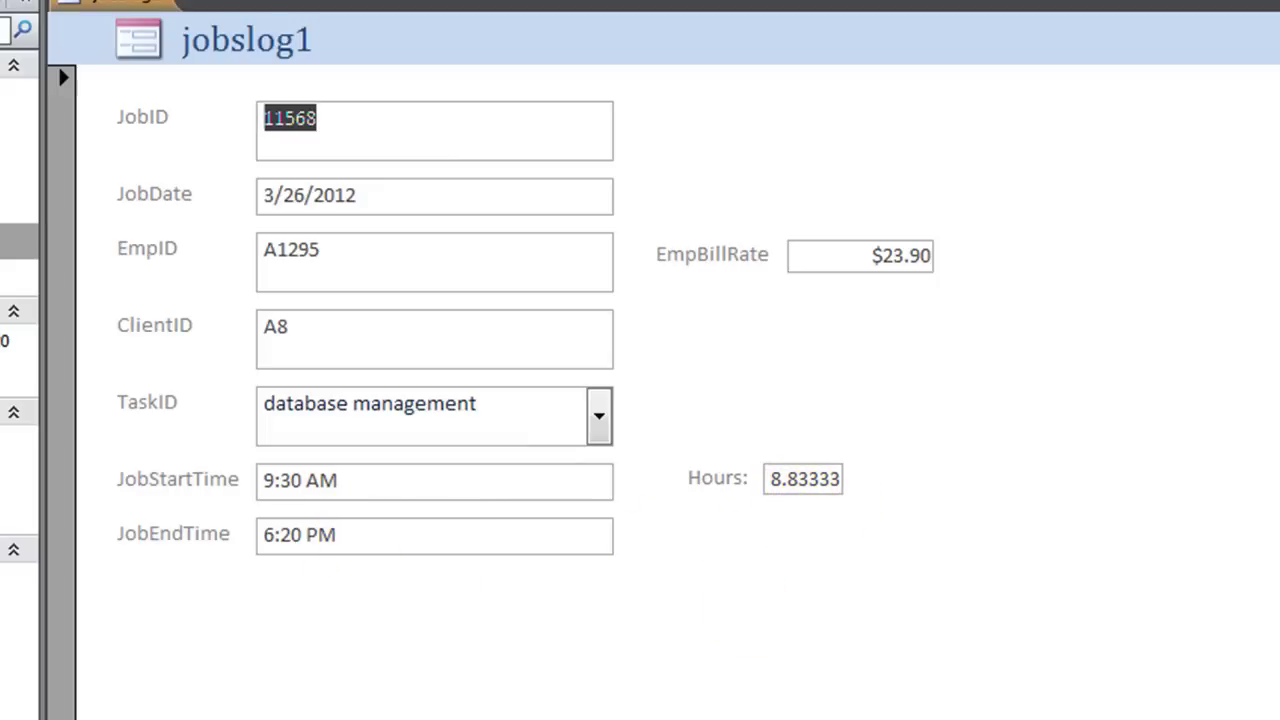
key(Page_Down)
key(Page_Down)
key(Page_Down)
key(Page_Down)
key(Page_Down)
key(Page_Down)
key(Page_Down)
key(Page_Down)
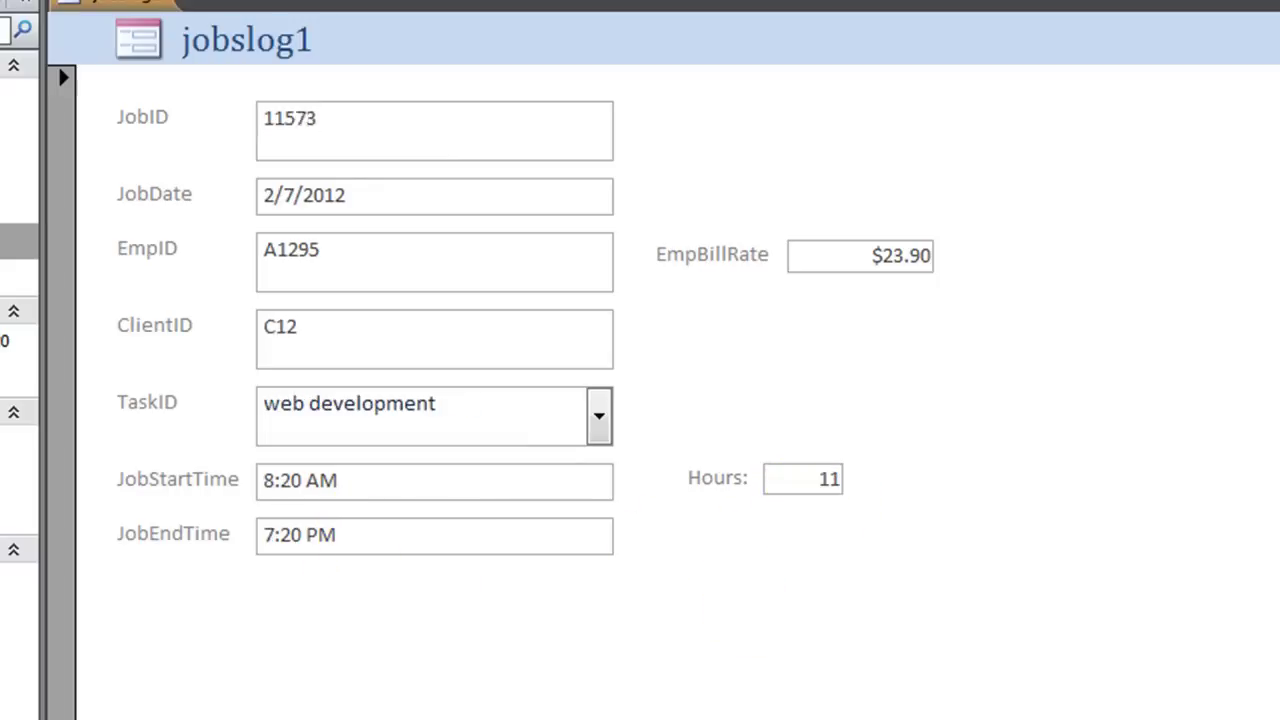
key(Page_Down)
key(Page_Down)
key(Page_Down)
key(Page_Down)
key(Page_Down)
key(Page_Down)
key(Page_Down)
key(Page_Down)
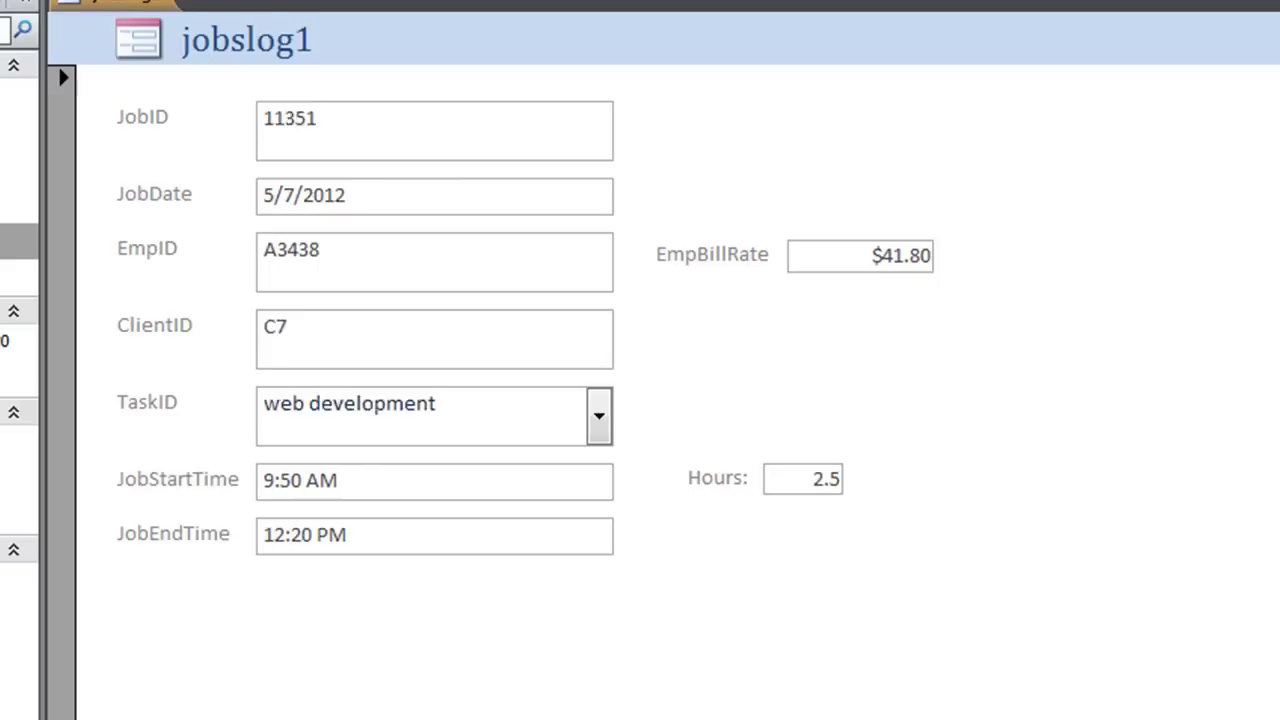
key(Page_Down)
key(Page_Down)
key(Page_Down)
key(Page_Down)
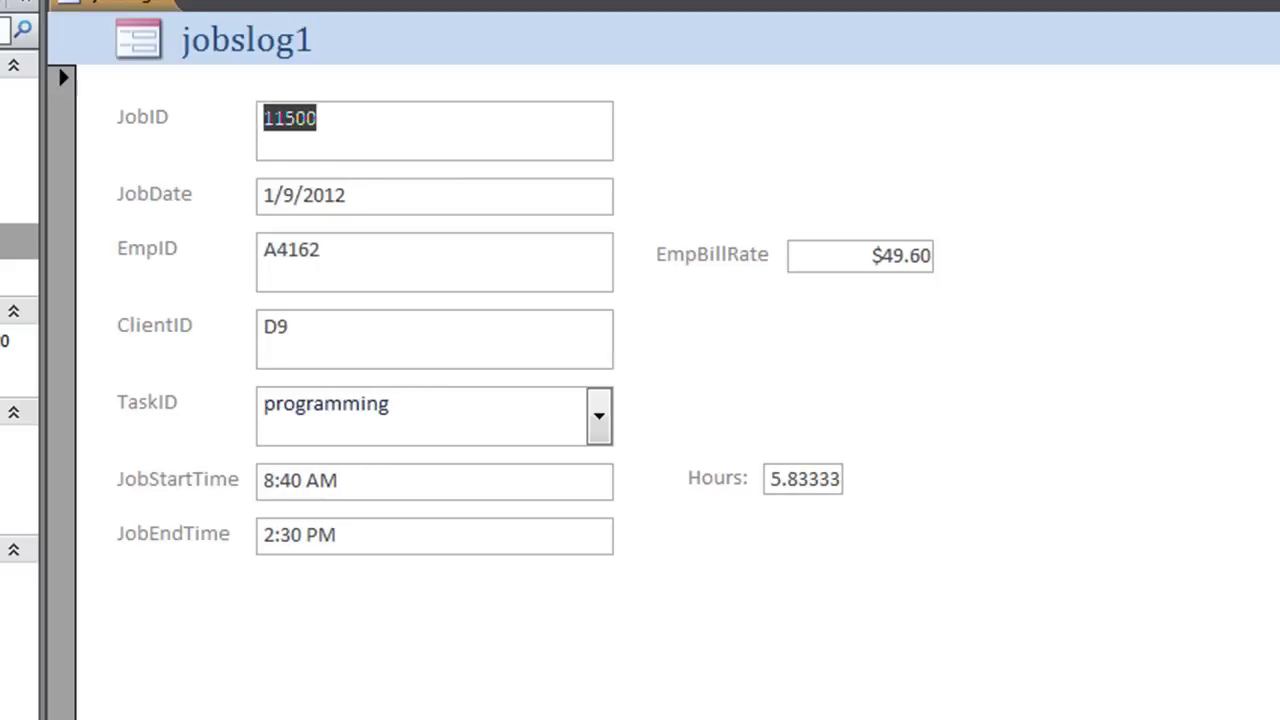
key(Page_Up)
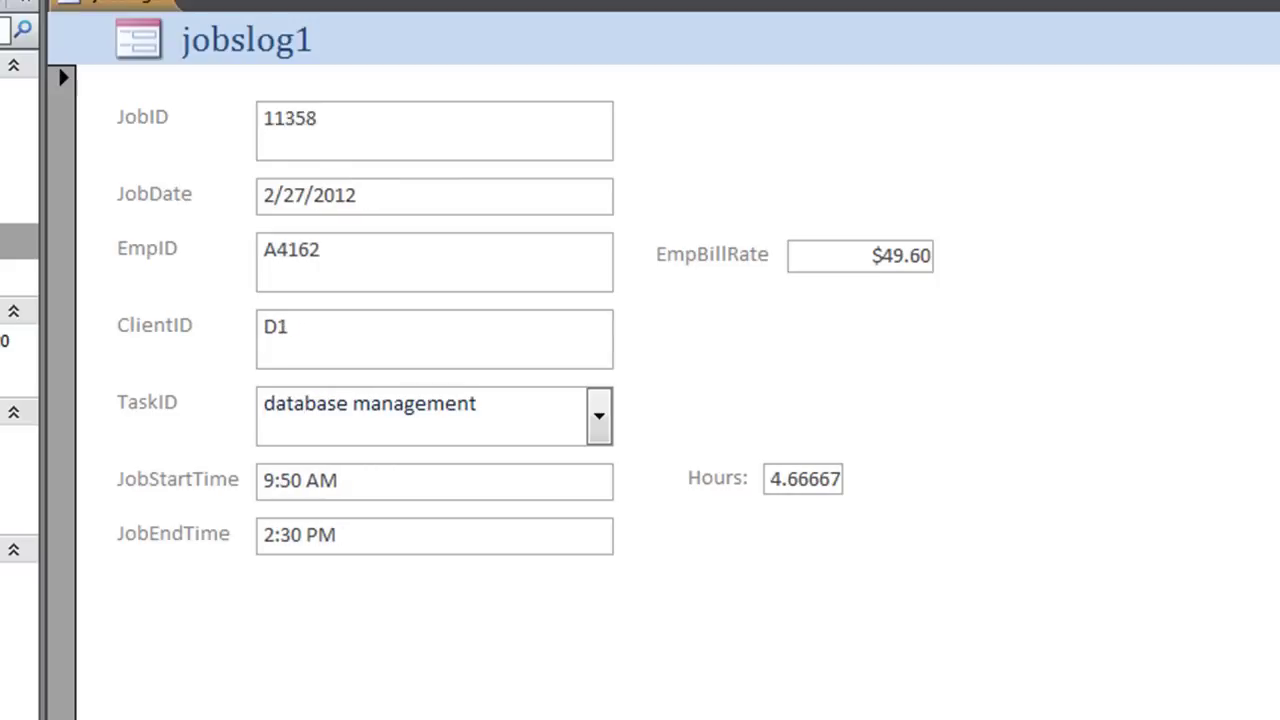
key(Page_Down)
key(Page_Up)
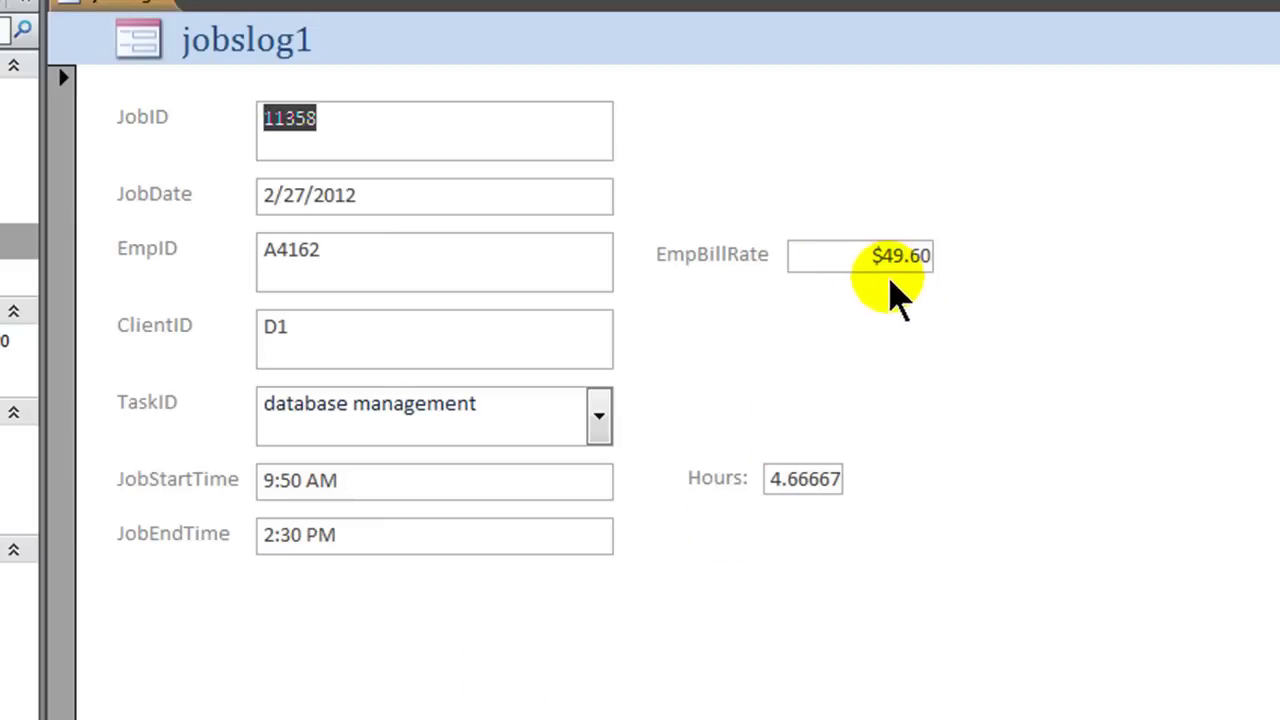
key(Page_Up)
key(Page_Up)
key(Page_Up)
key(Page_Up)
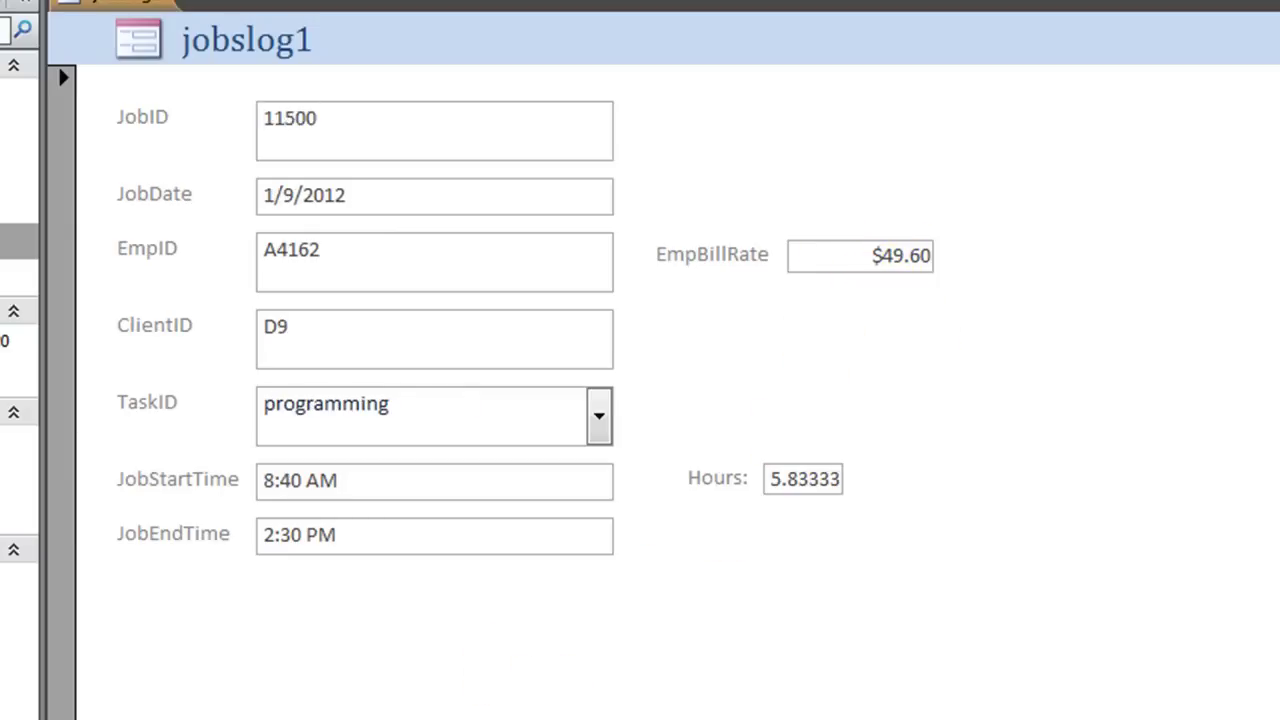
key(Page_Up)
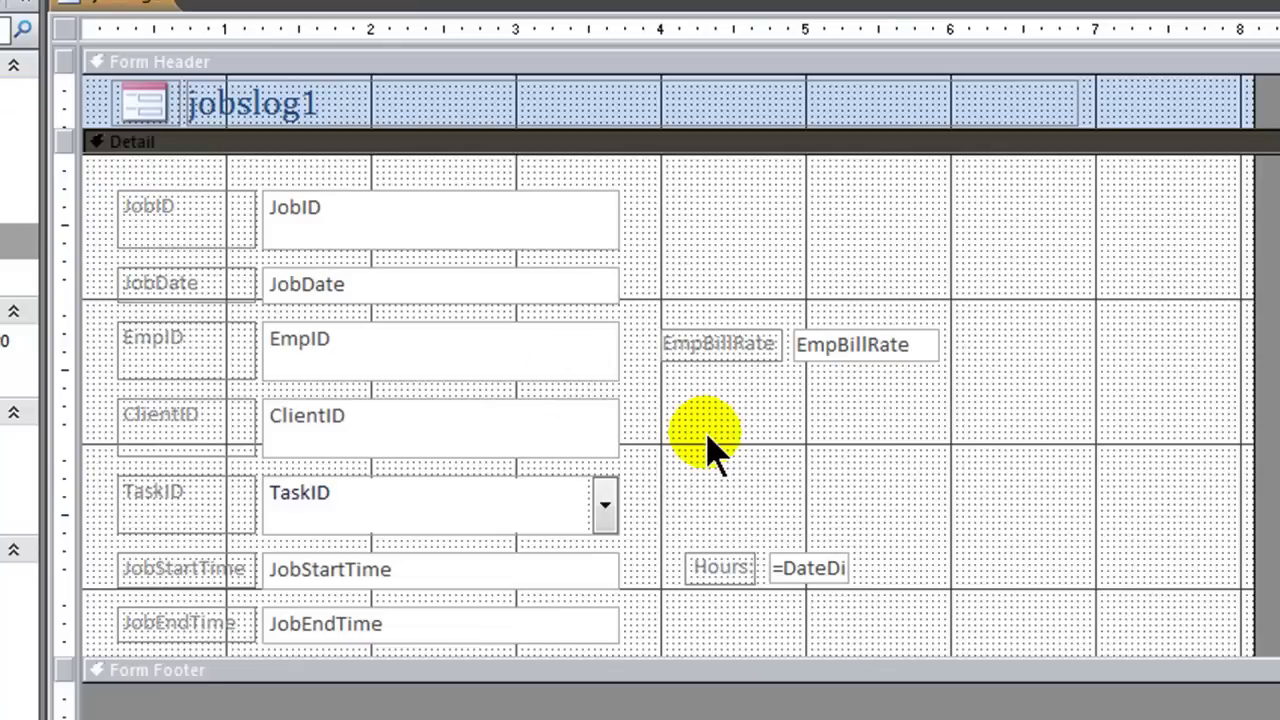
In Design view, add a text box about 2 inches wide beyond the Hours box and caption its label Job Billing Amount
scroll(906, 506, down, 2)
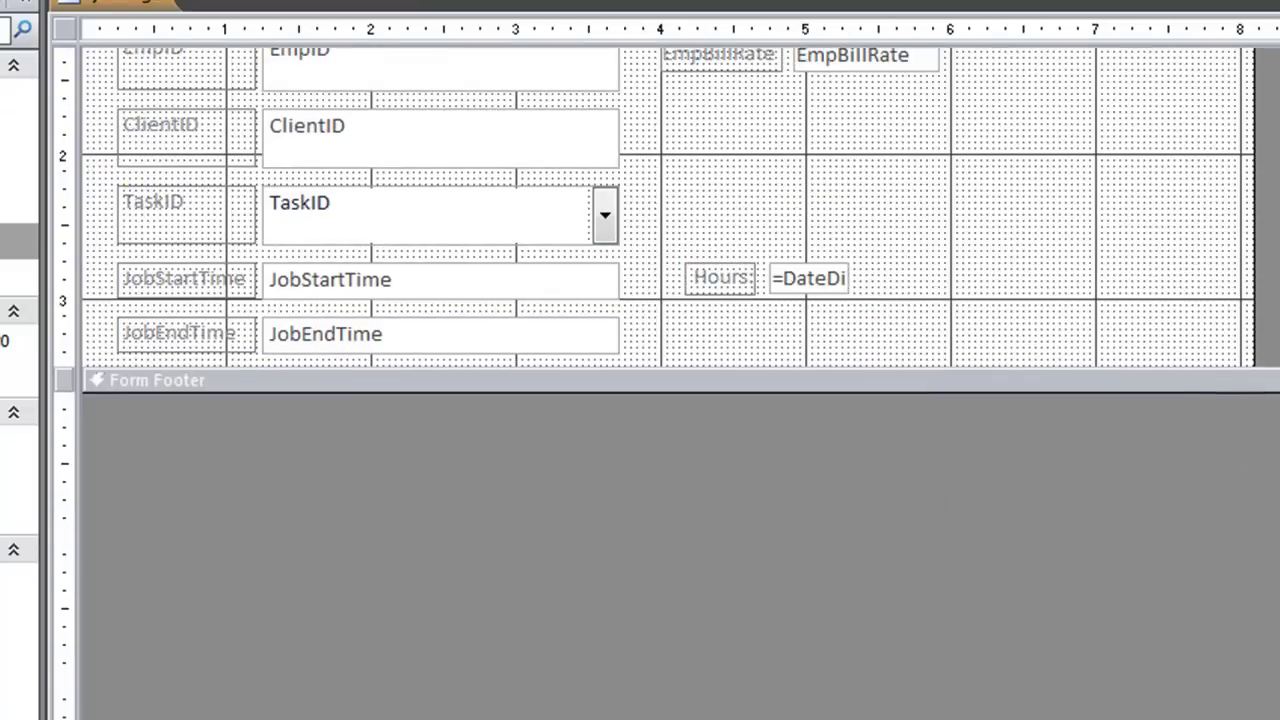
scroll(680, 400, up, 2)
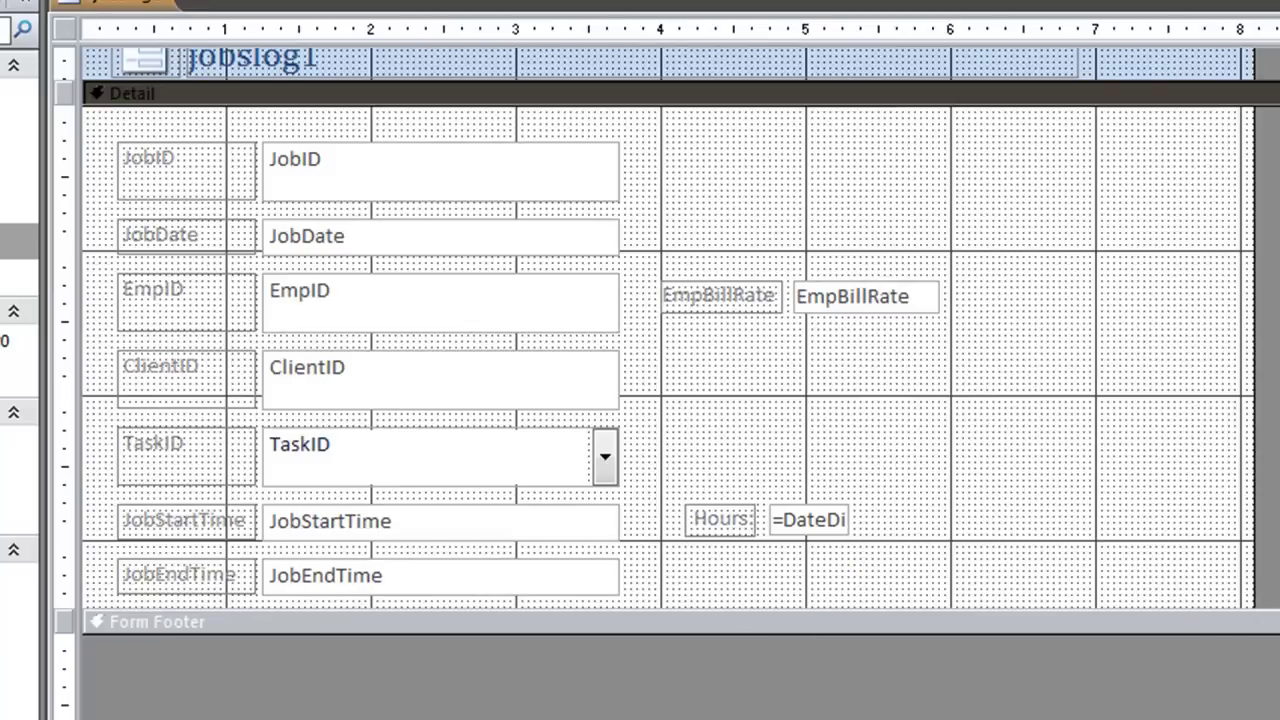
scroll(666, 340, down, 2)
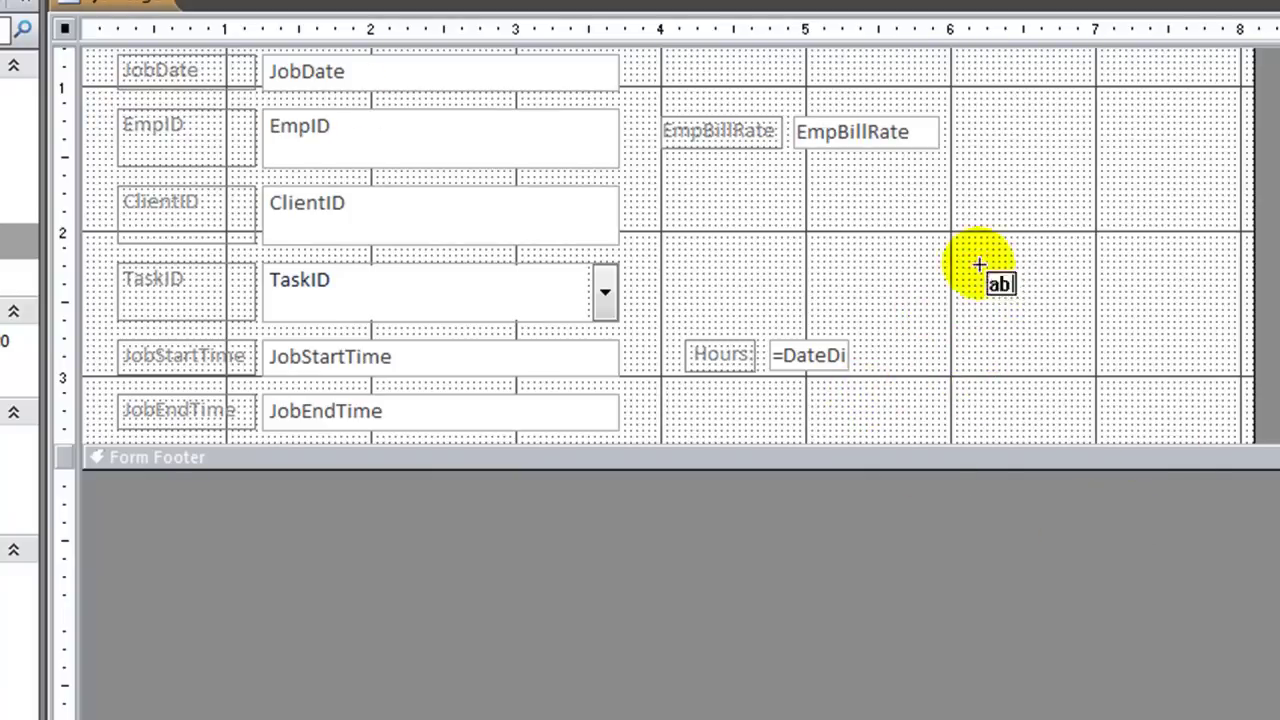
drag(938, 232, 1224, 395)
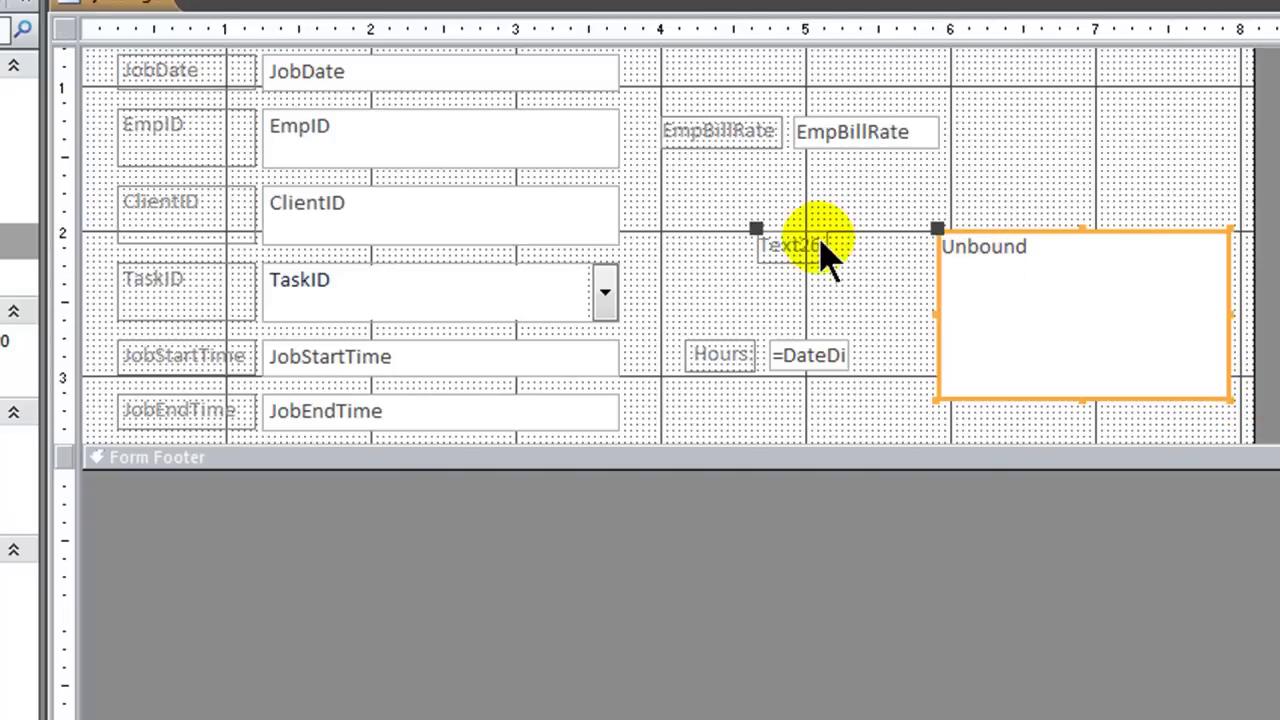
click(775, 245)
double_click(757, 238)
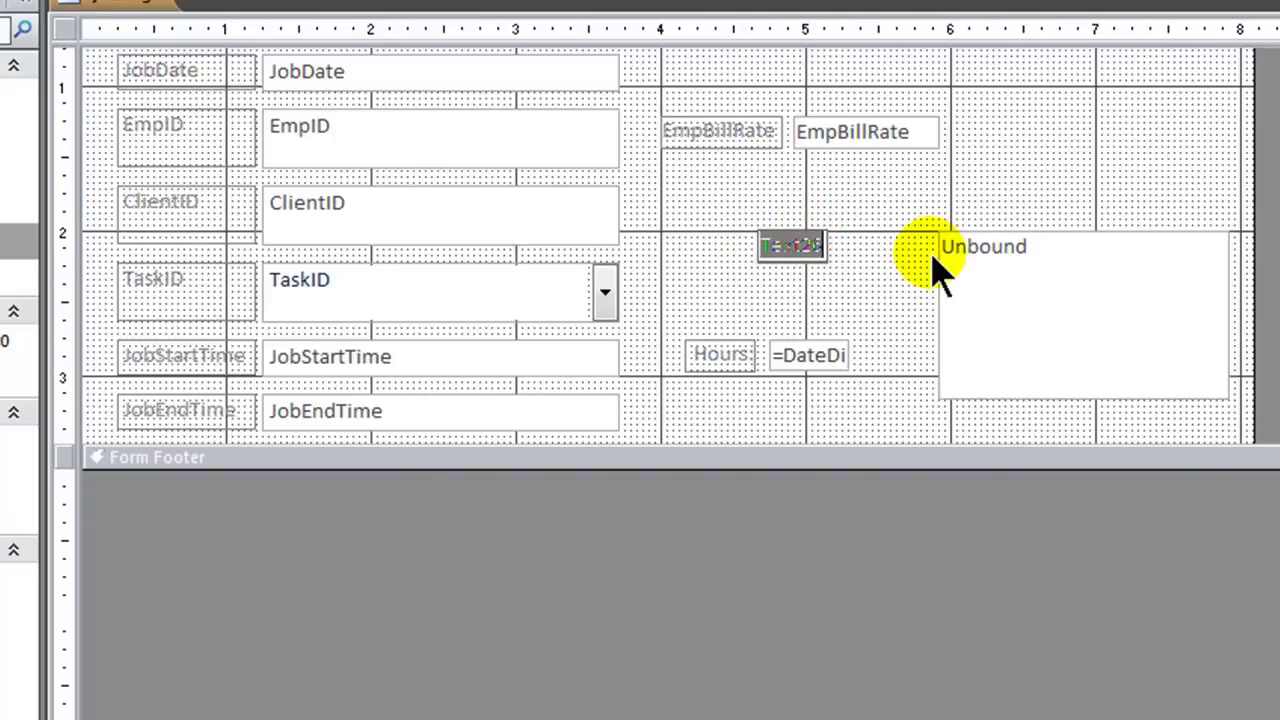
text(B)
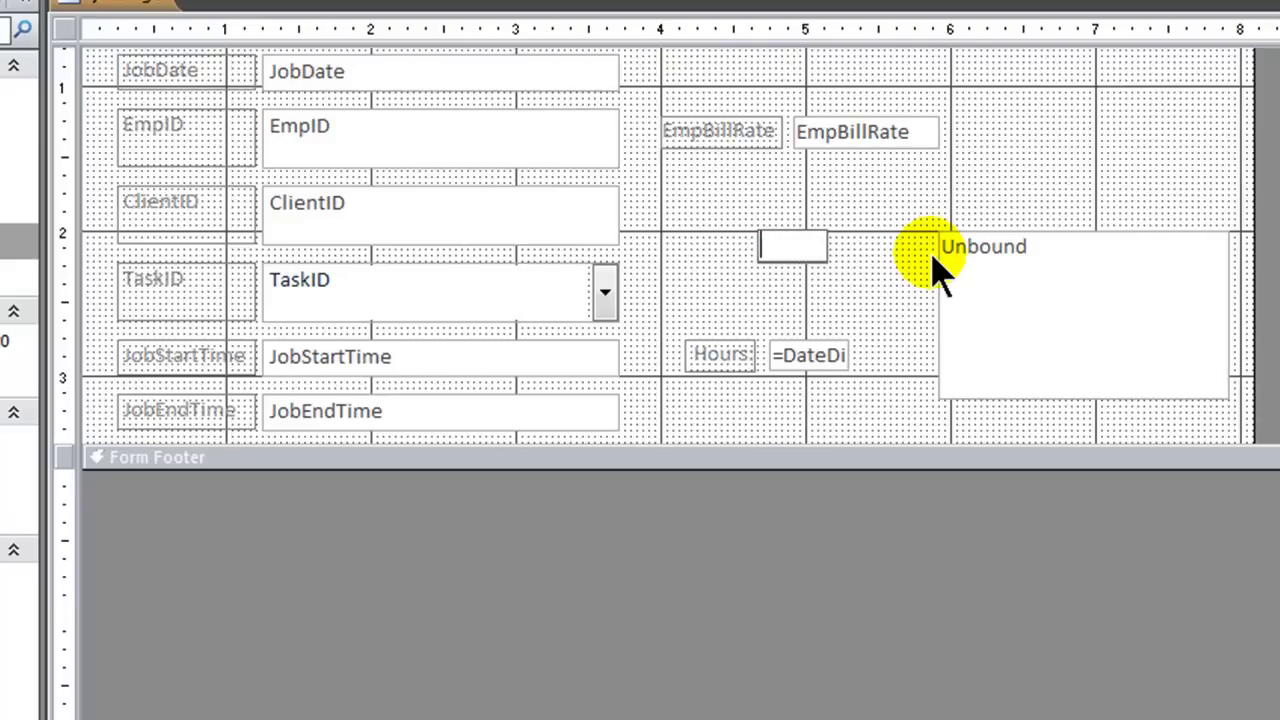
text(ob Billing Amount)
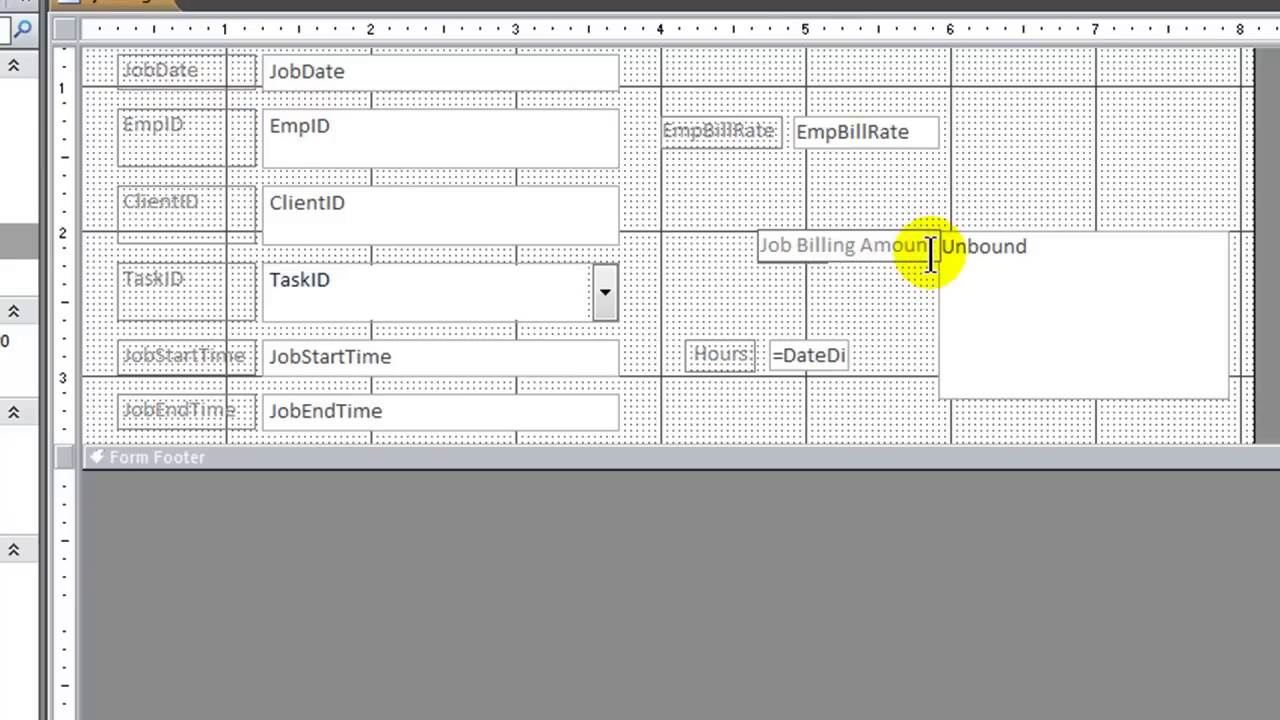
Shift the Job Billing Amount label away from its text box to leave a small gap between them
click(876, 310)
click(834, 245)
drag(757, 229, 737, 228)
click(912, 323)
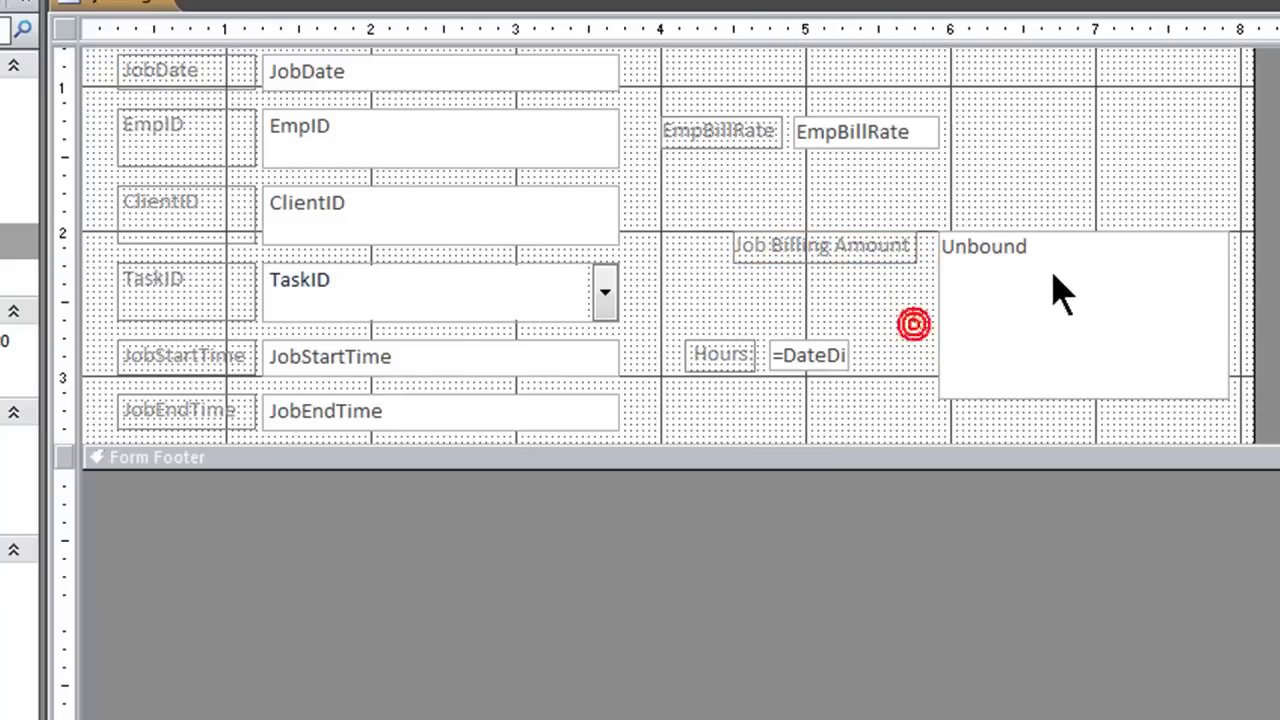
Copy the Hours expression =DateDiff("n",[JobStartTime],[JobEndTime])/60 into the unbound Job Billing Amount text box
click(805, 366)
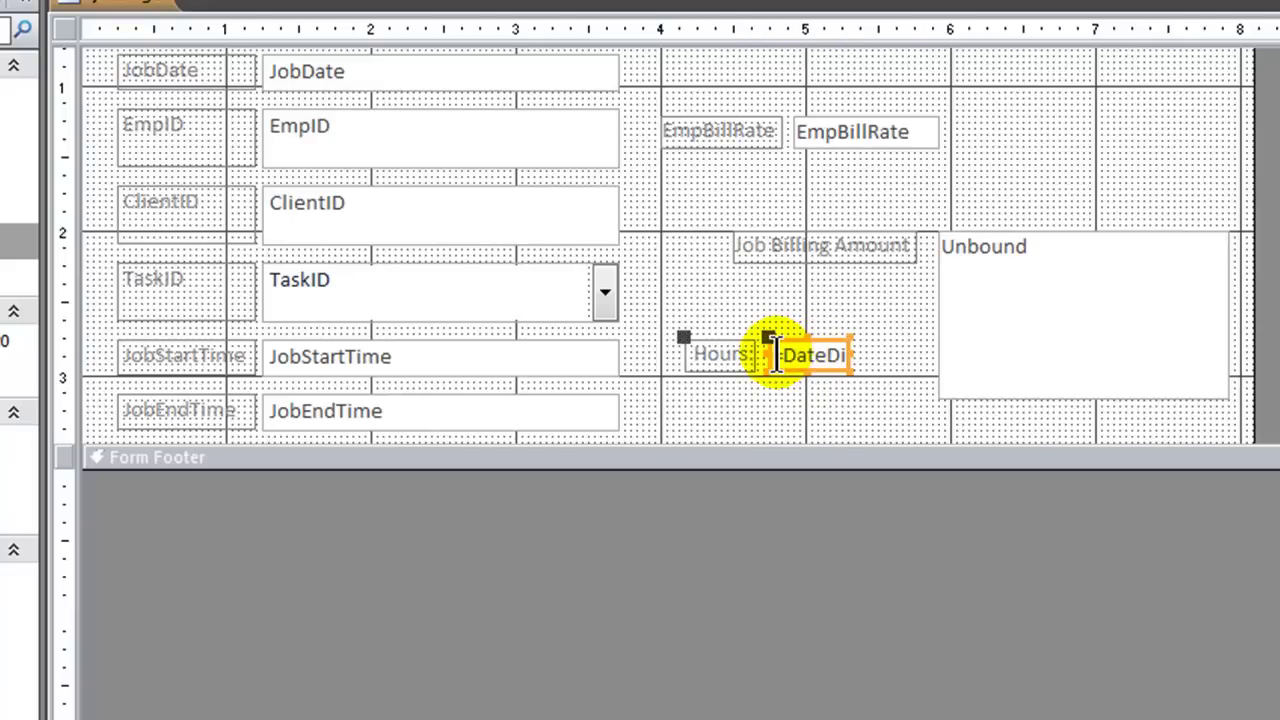
click(776, 355)
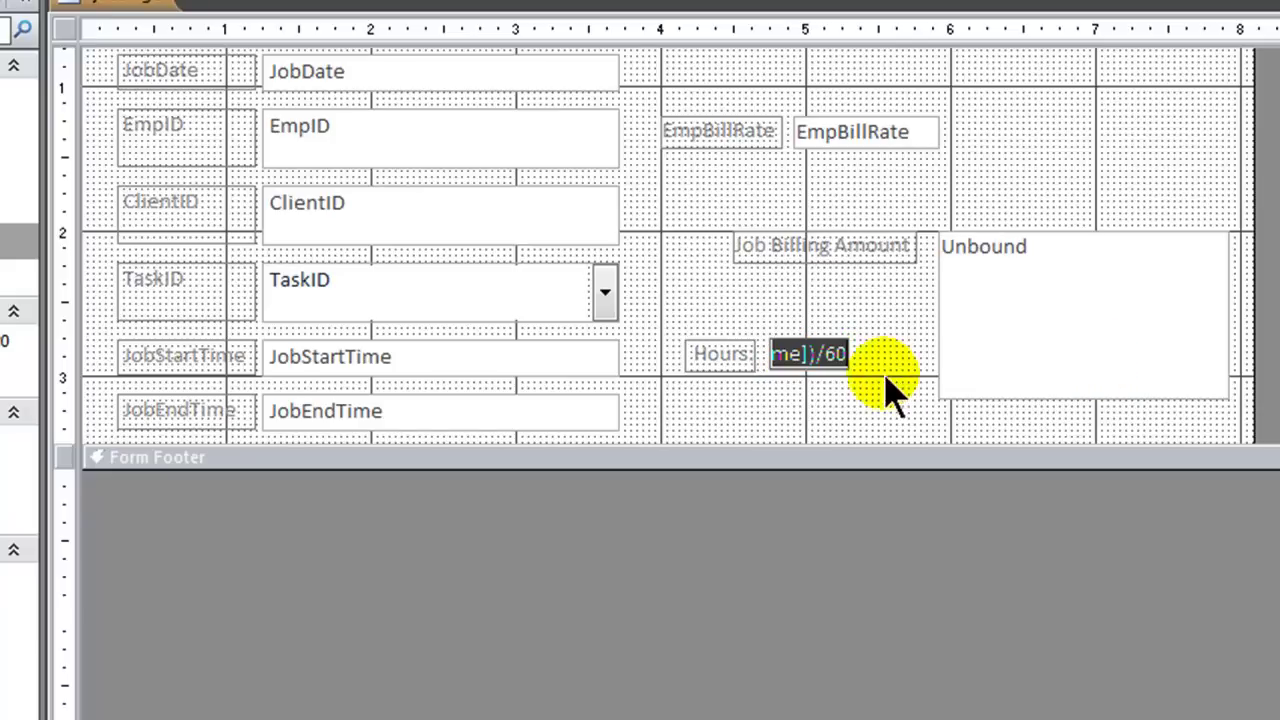
click(1038, 258)
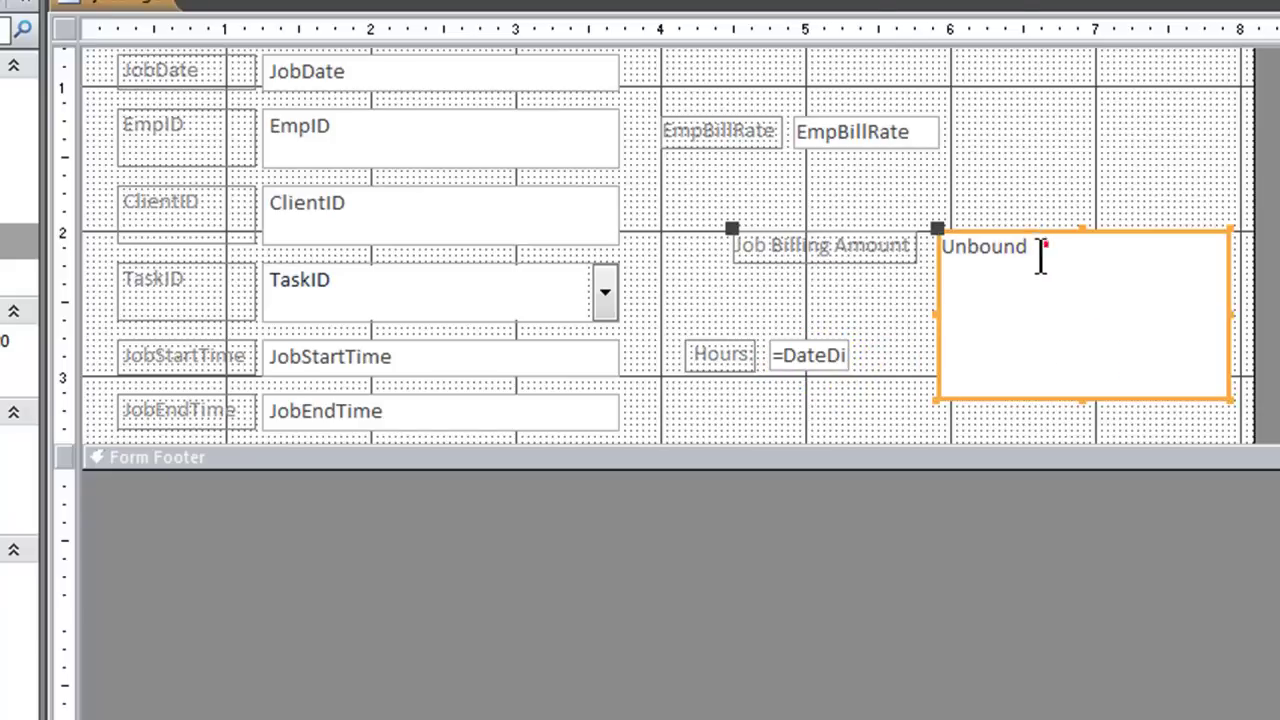
click(1044, 252)
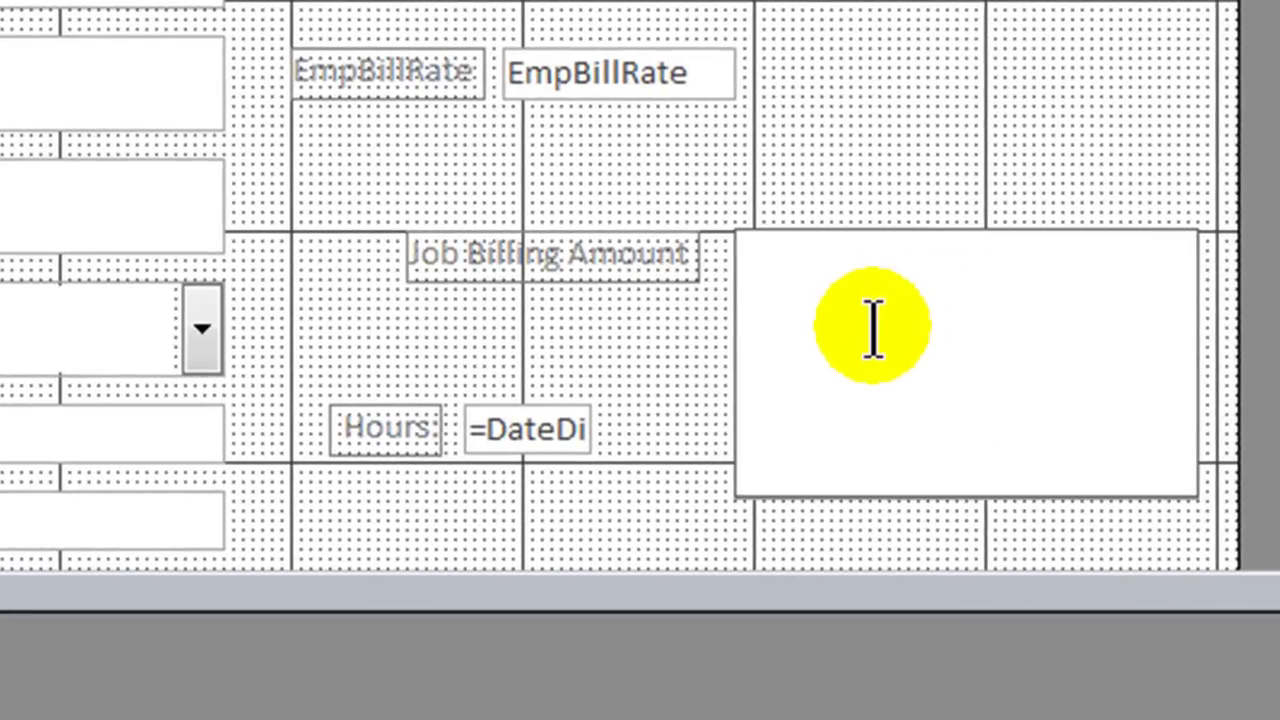
text(=DateDiff("n",[JobStartTime],[JobEndTime])/60)
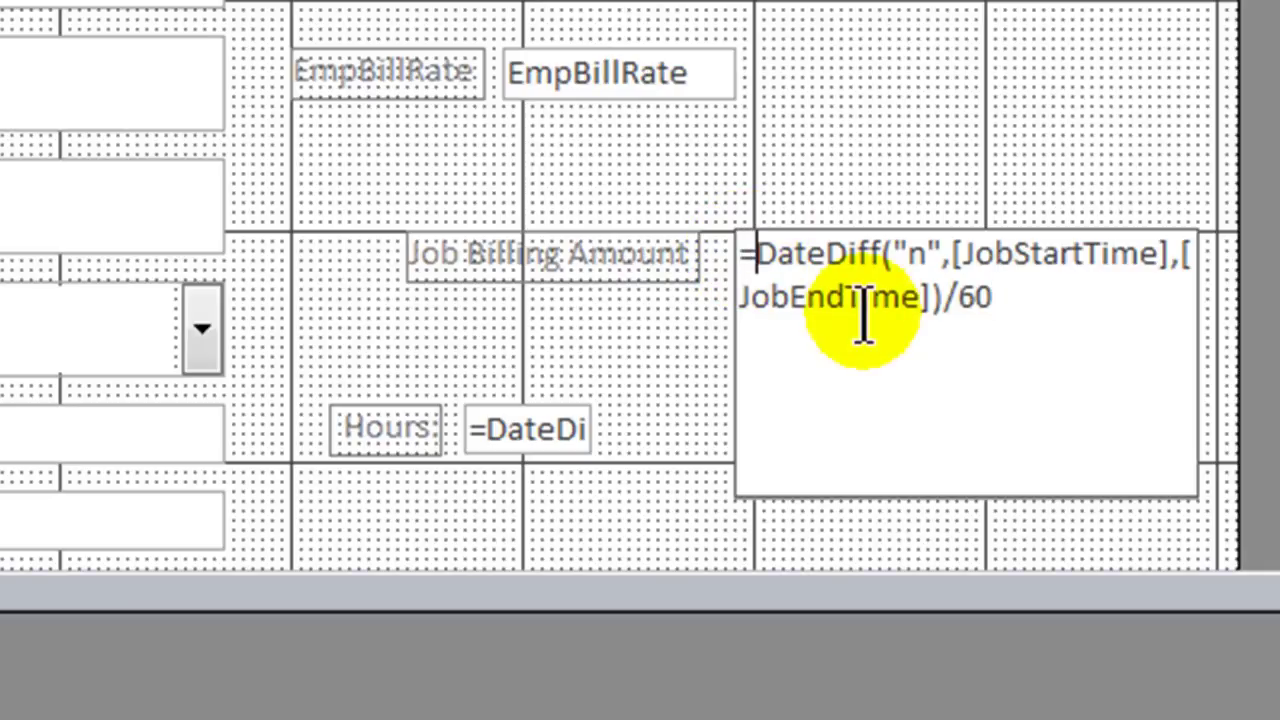
Enclose the copied DateDiff expression in parentheses and multiply it by [EmpBillRate]
text(9)
key(BackSpace)
text(()
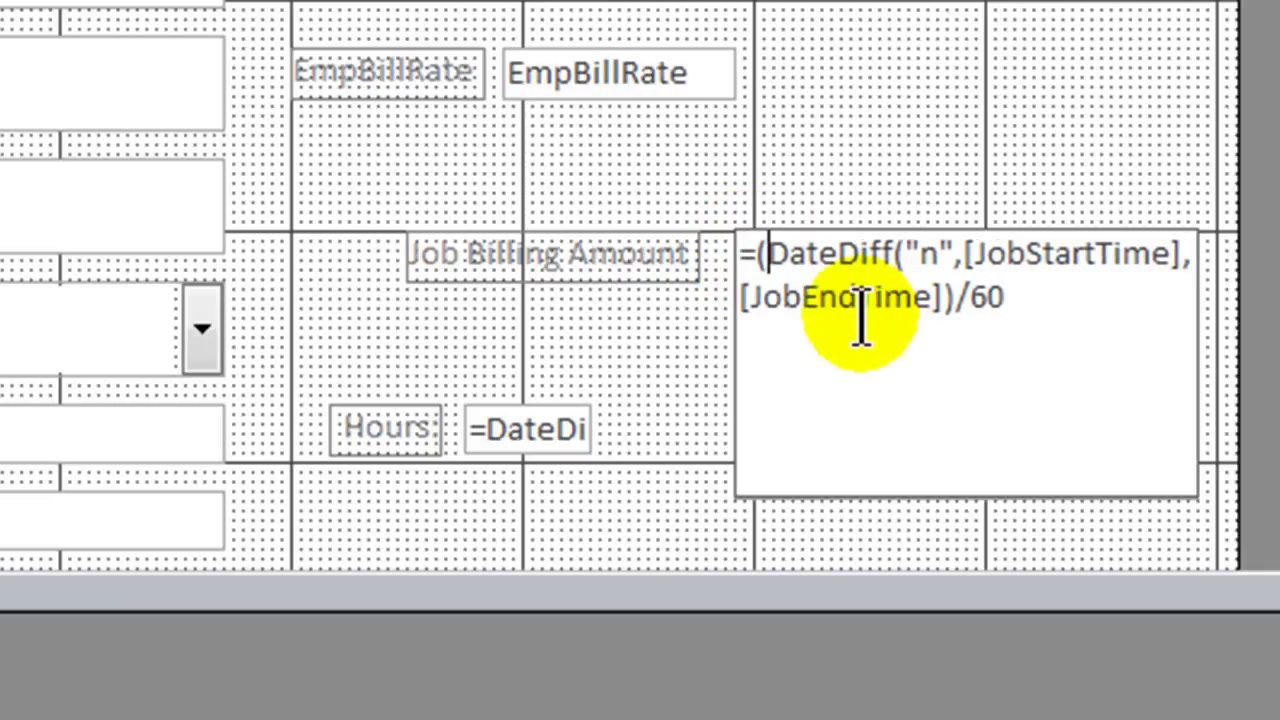
click(1028, 315)
text()*)
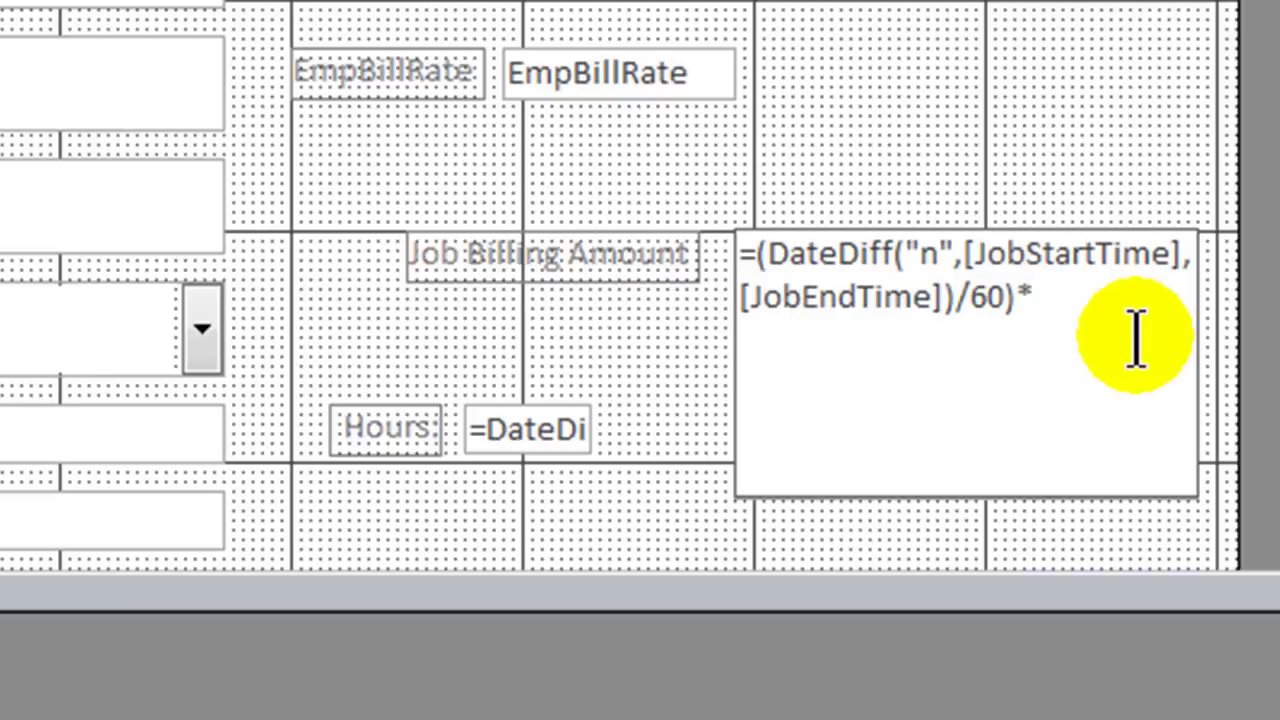
text([Emp)
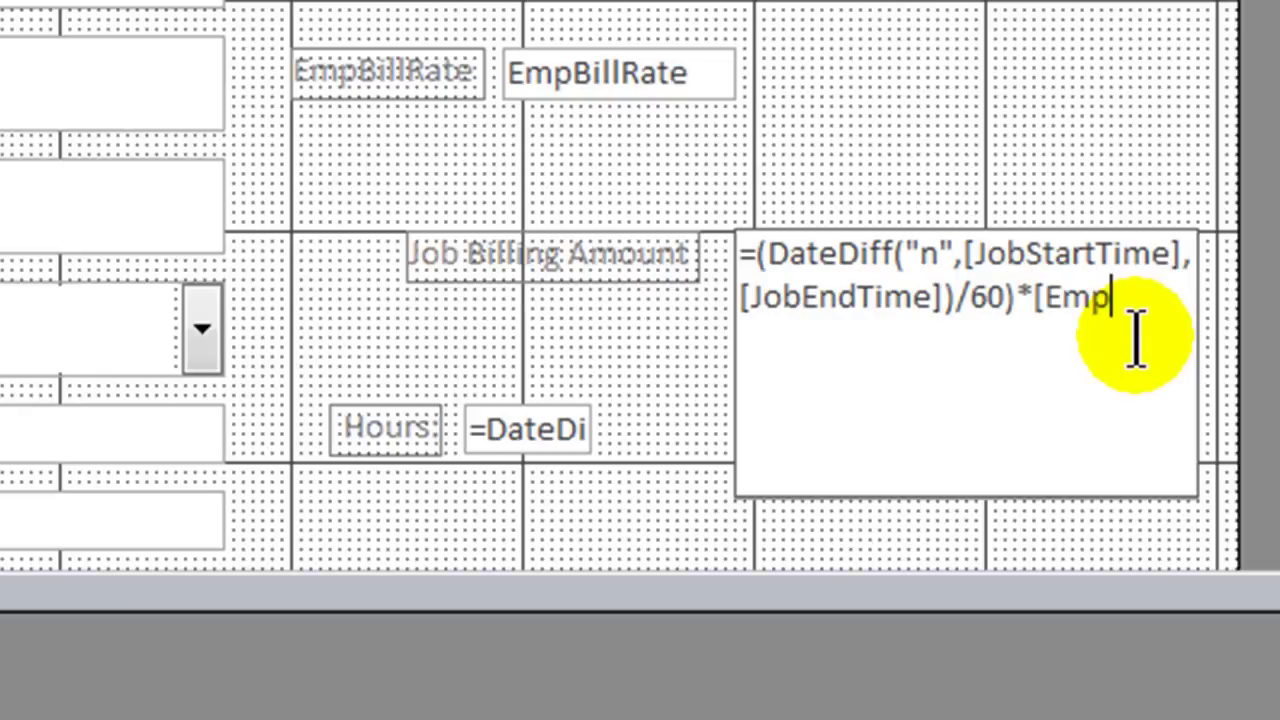
text(BillRate)
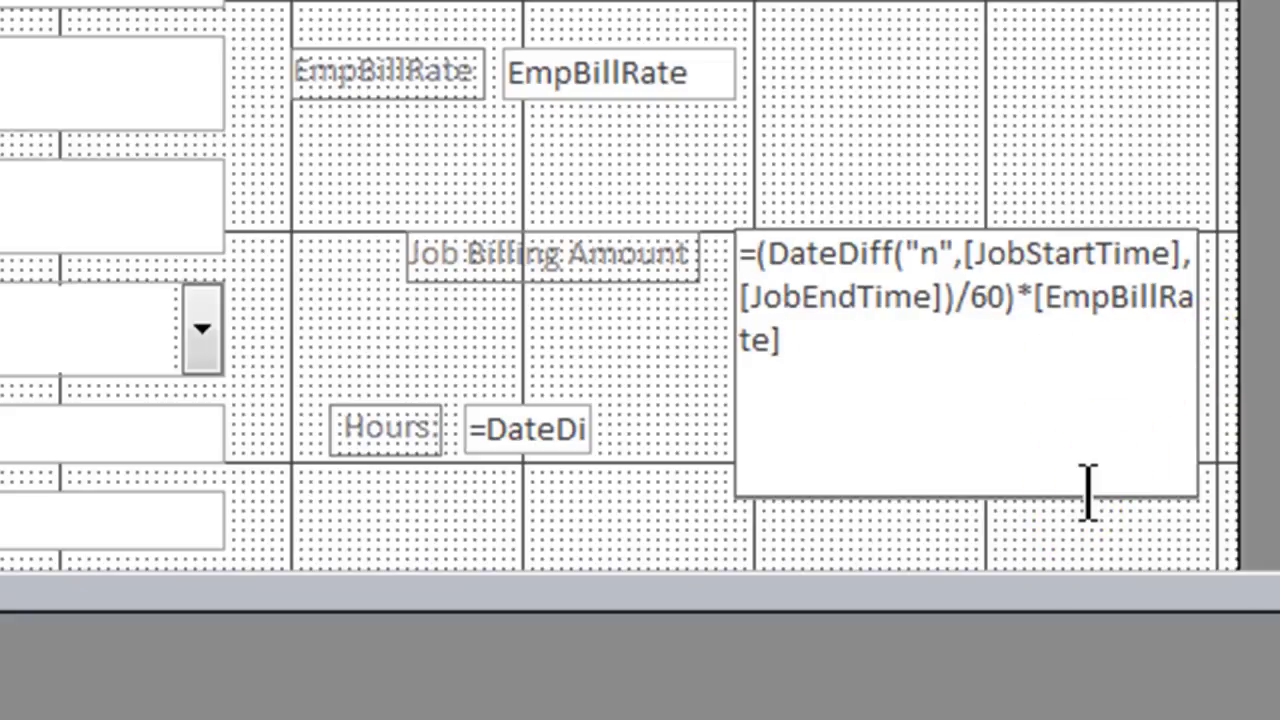
click(962, 540)
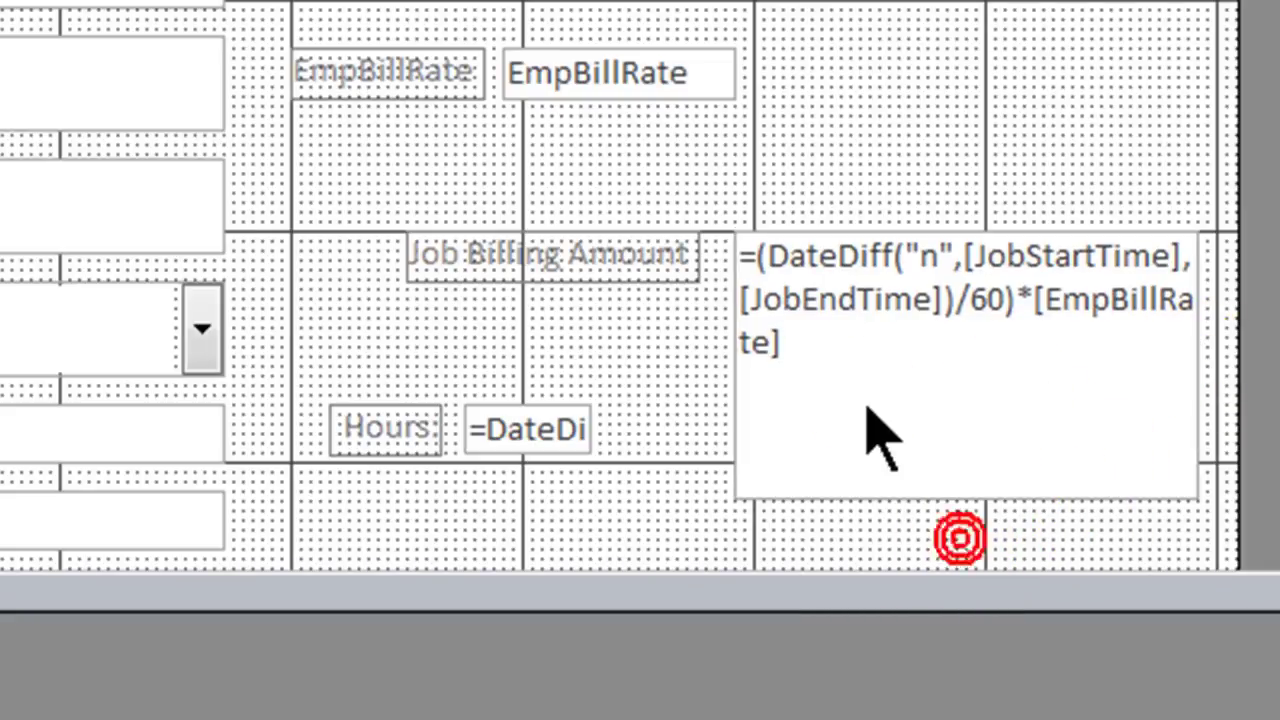
Widen the Job Billing Amount text box and review the hours portion of its expression
click(862, 405)
drag(1201, 364, 1275, 356)
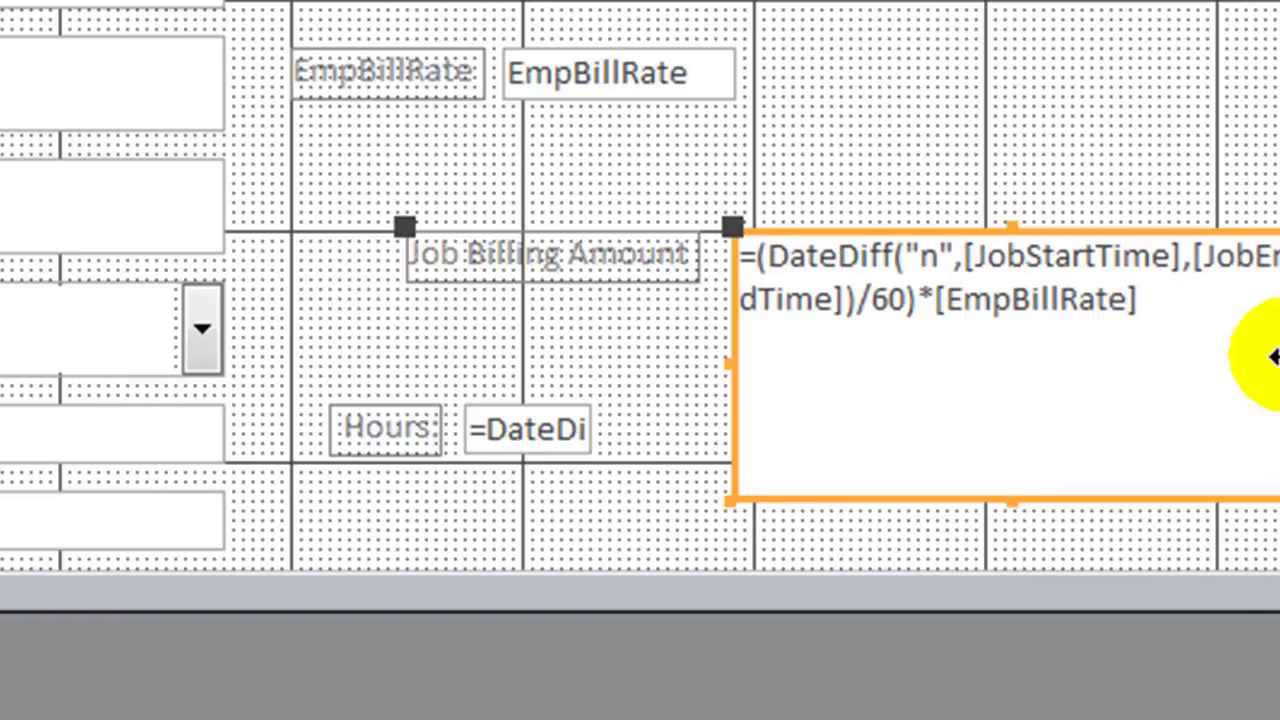
drag(756, 258, 918, 318)
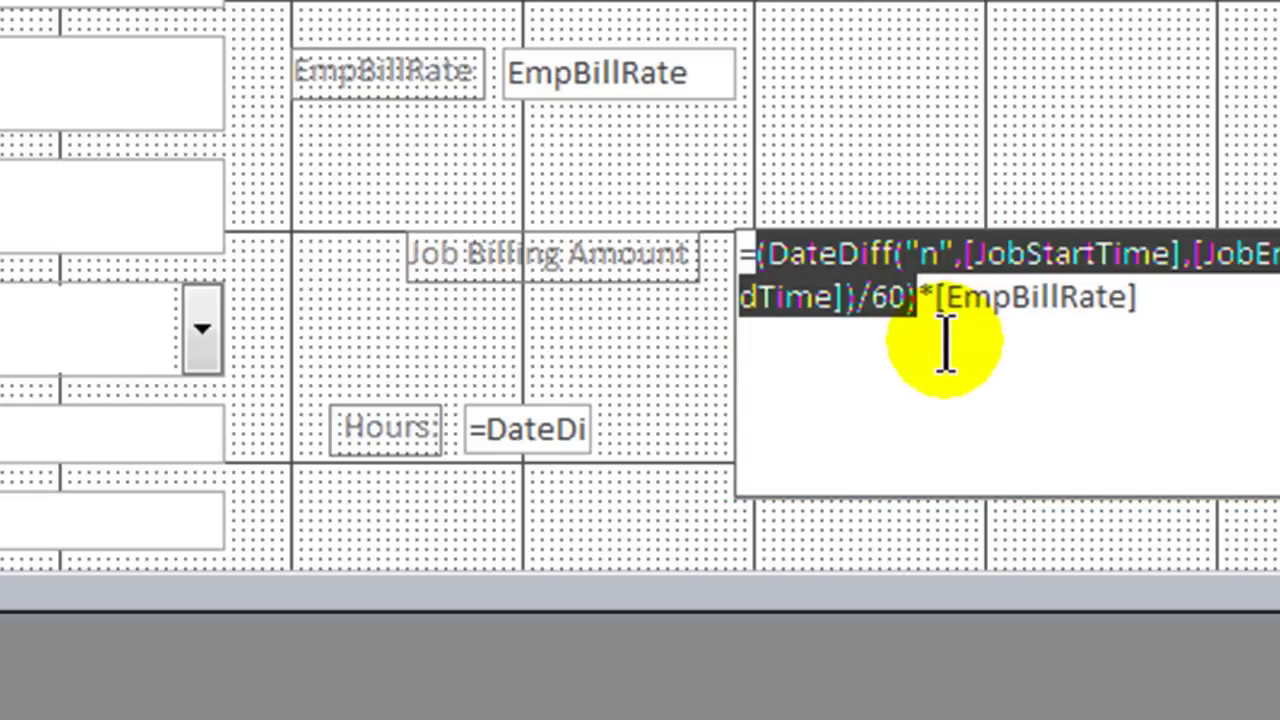
click(1152, 298)
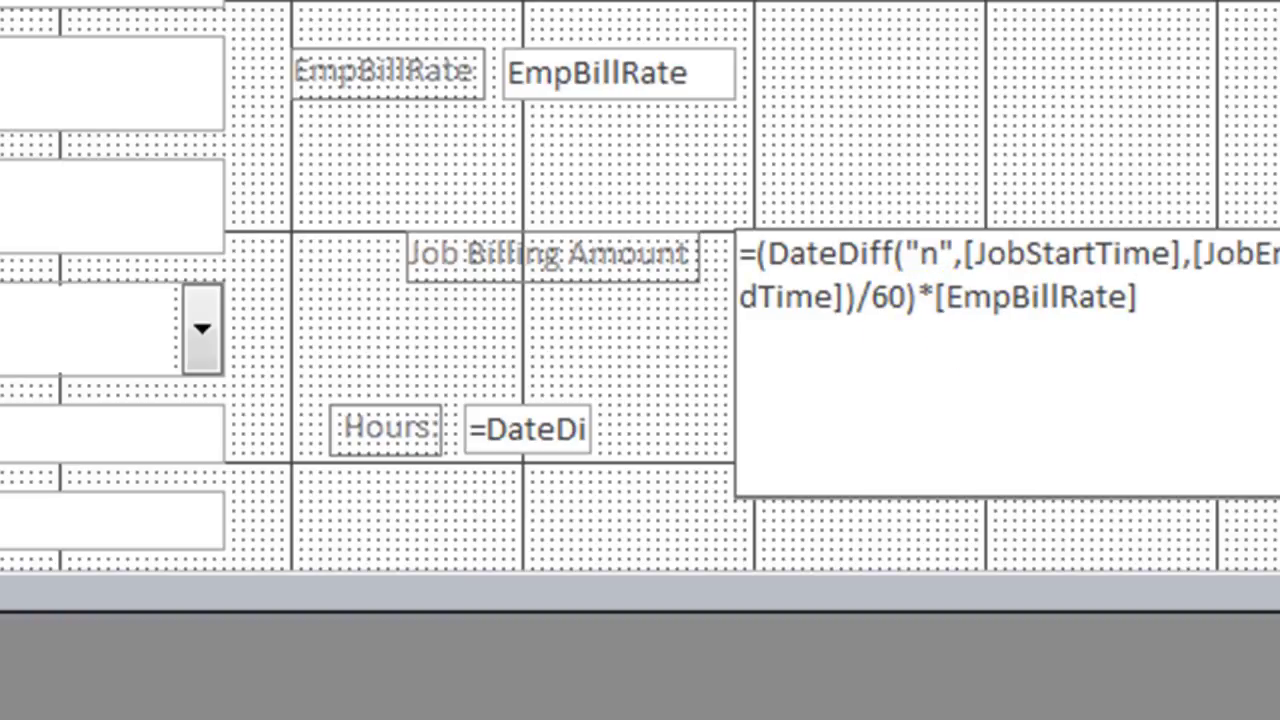
Run the form and multiply 23.9 by 8.83 in Calculator to check the Job Billing Amount
key(F5)
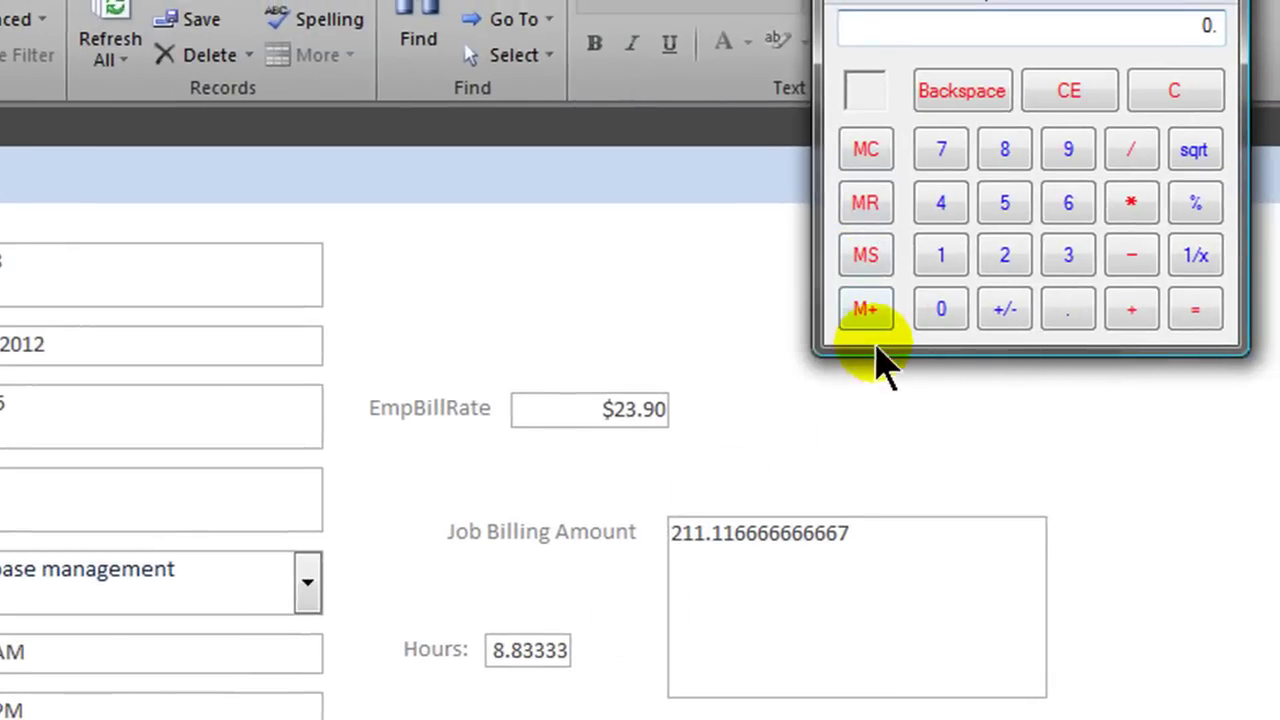
click(1005, 255)
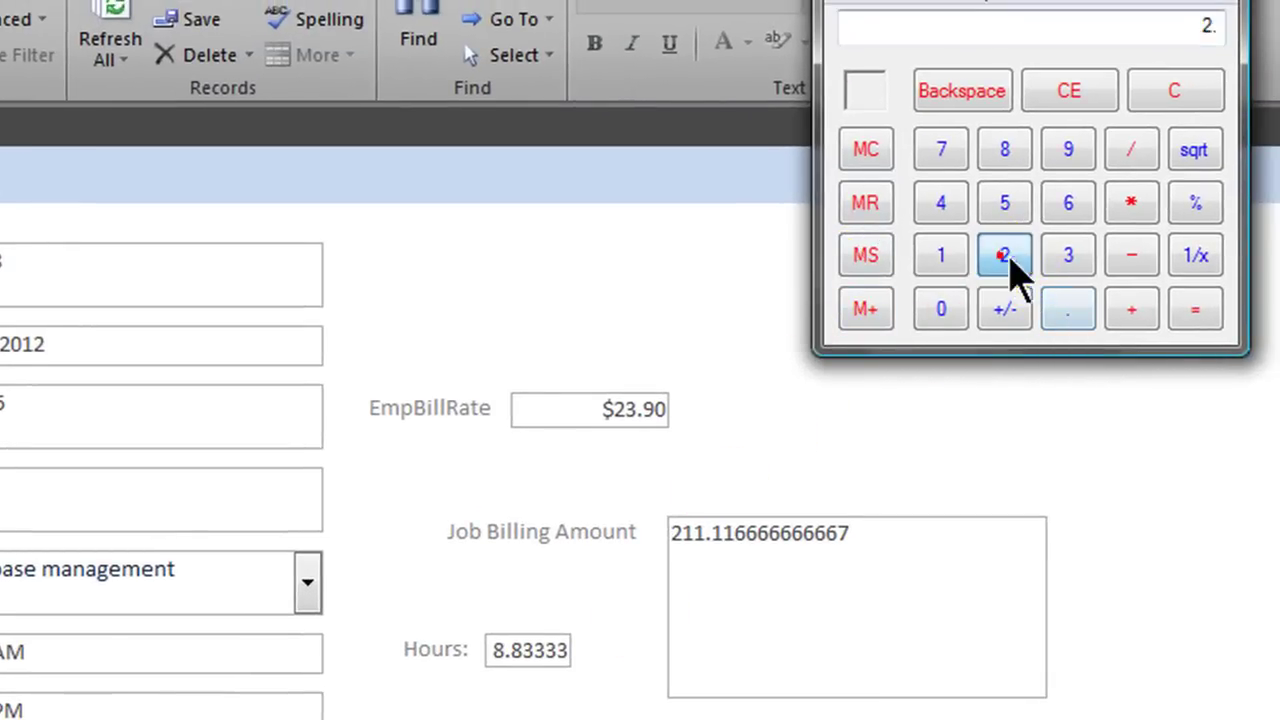
click(1068, 255)
click(1068, 149)
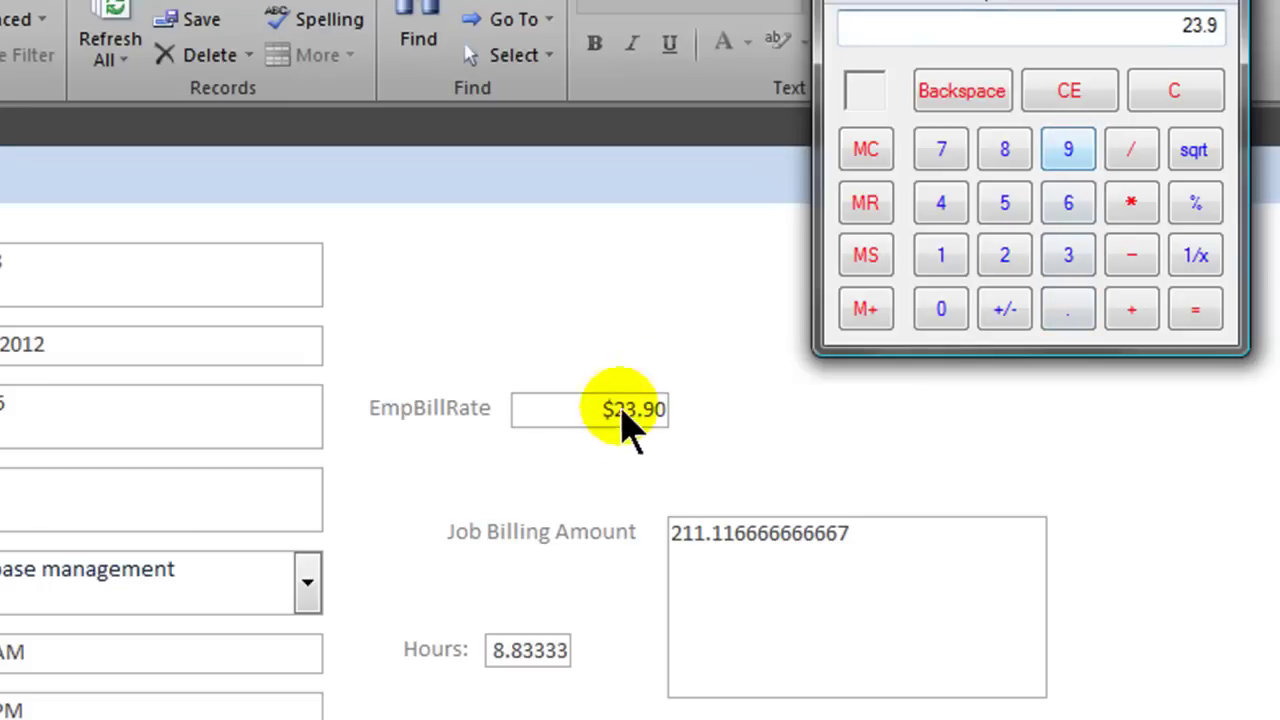
click(1131, 203)
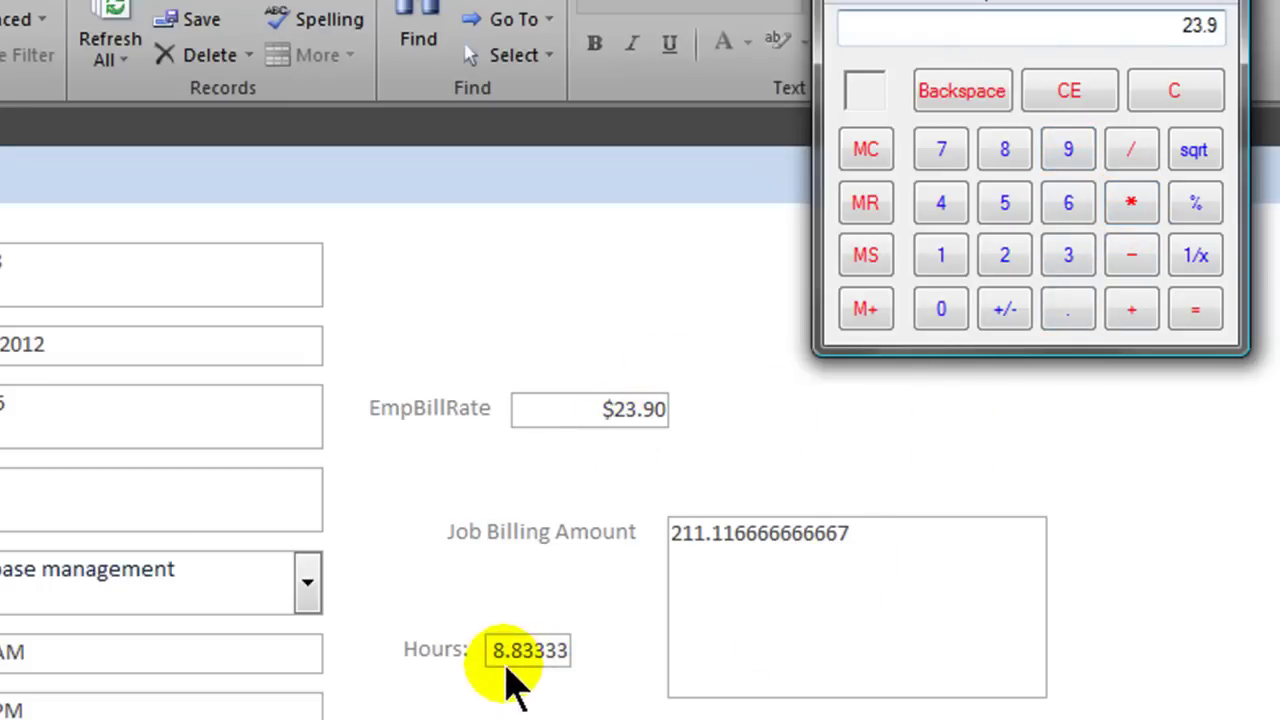
click(1005, 152)
click(1067, 312)
click(1005, 152)
click(1068, 255)
click(1195, 310)
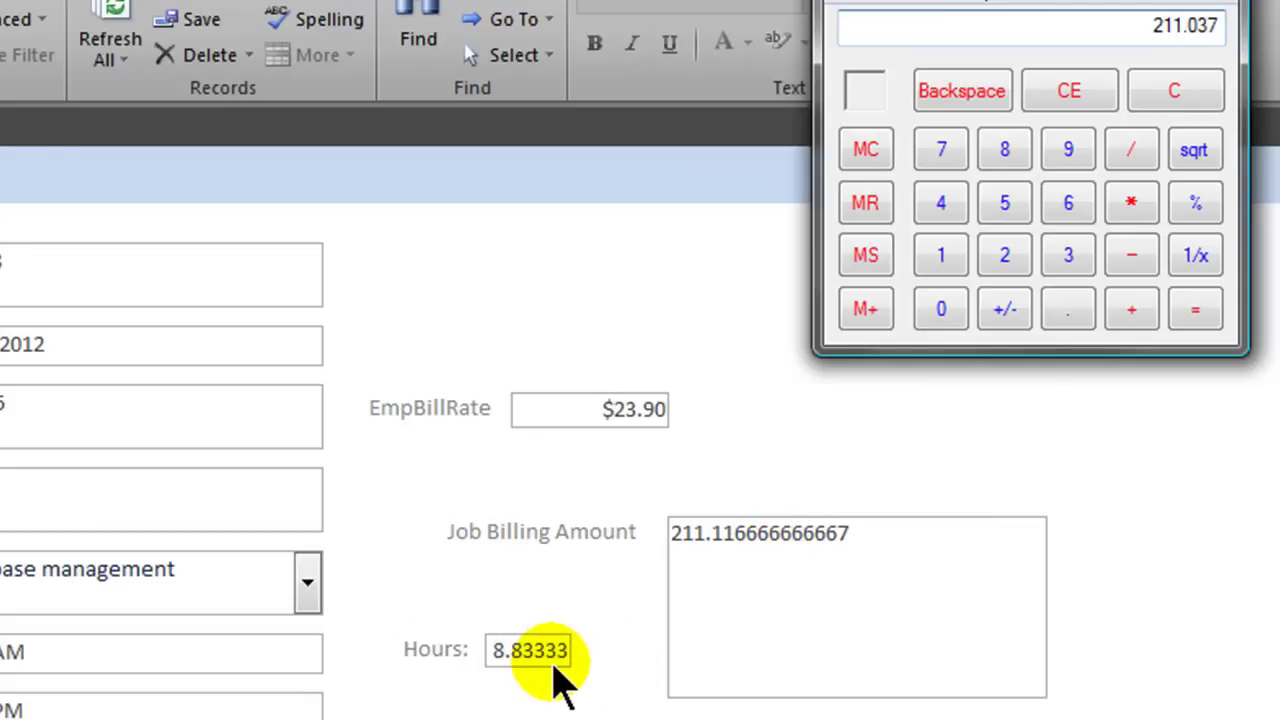
key(alt+F4)
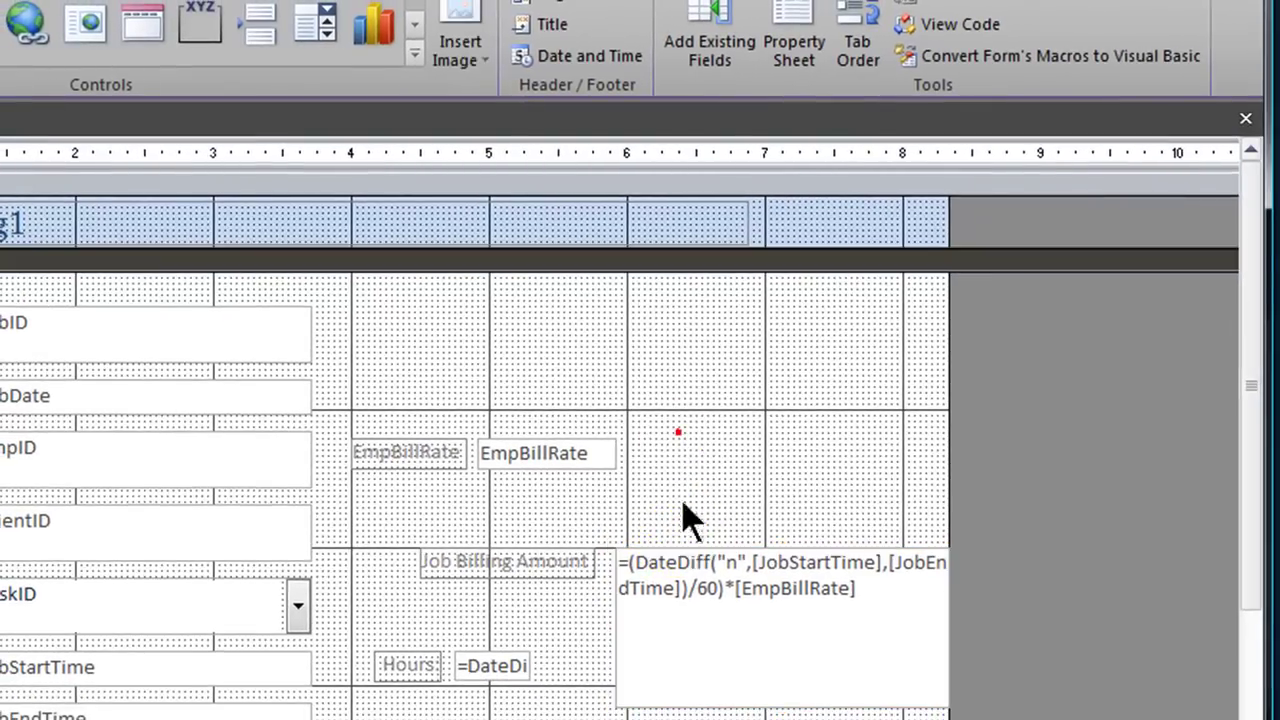
Return to the form's design and set the Job Billing Amount text box's format to Currency
click(672, 565)
click(672, 563)
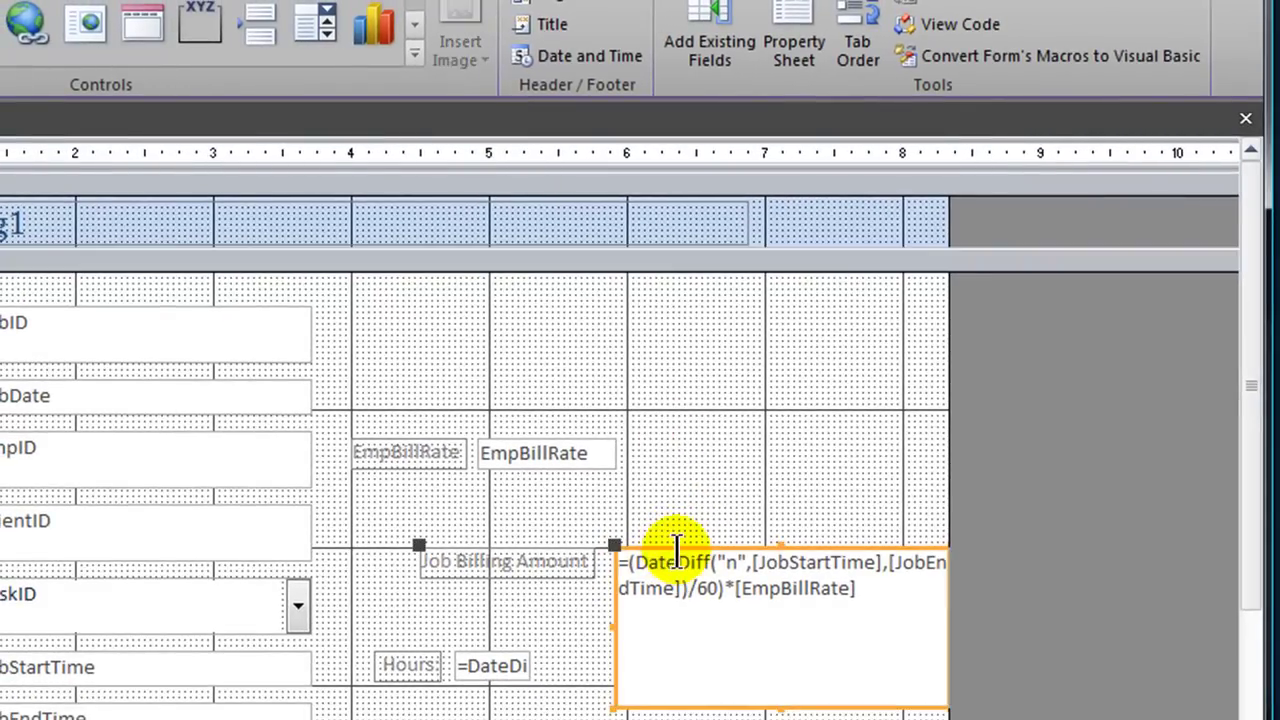
click(795, 30)
click(1243, 117)
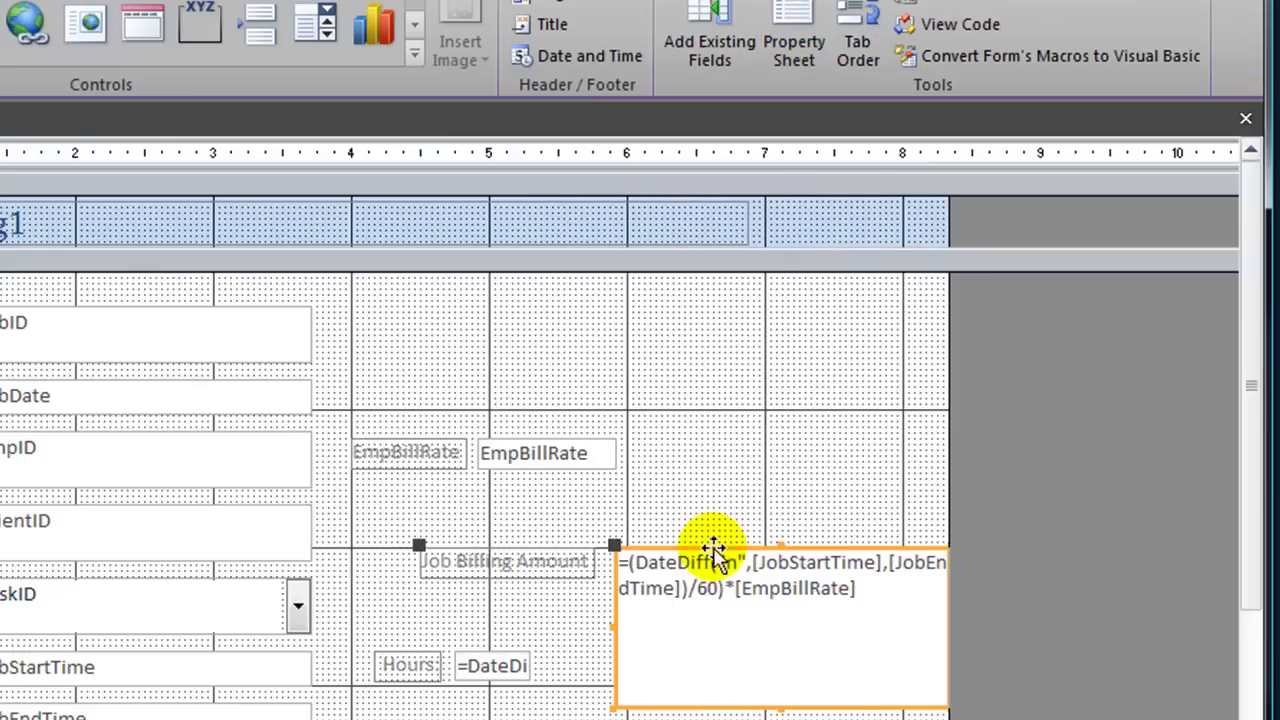
right_click(713, 545)
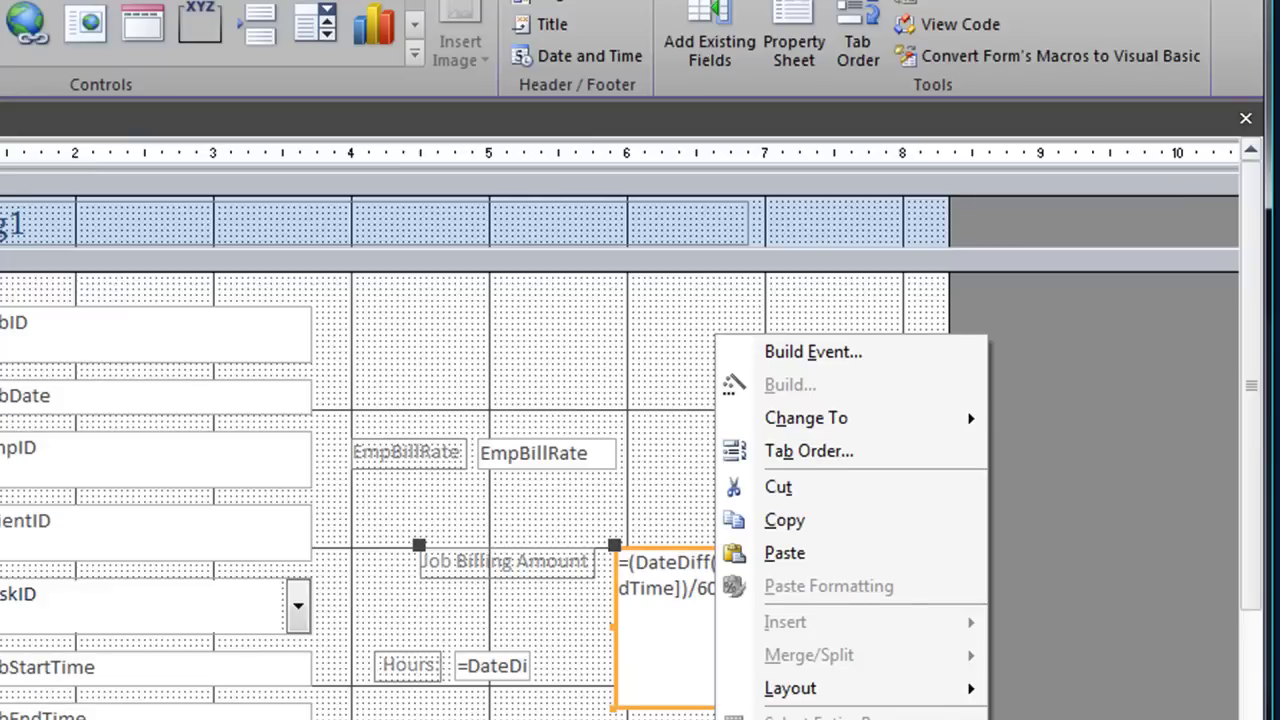
key(F4)
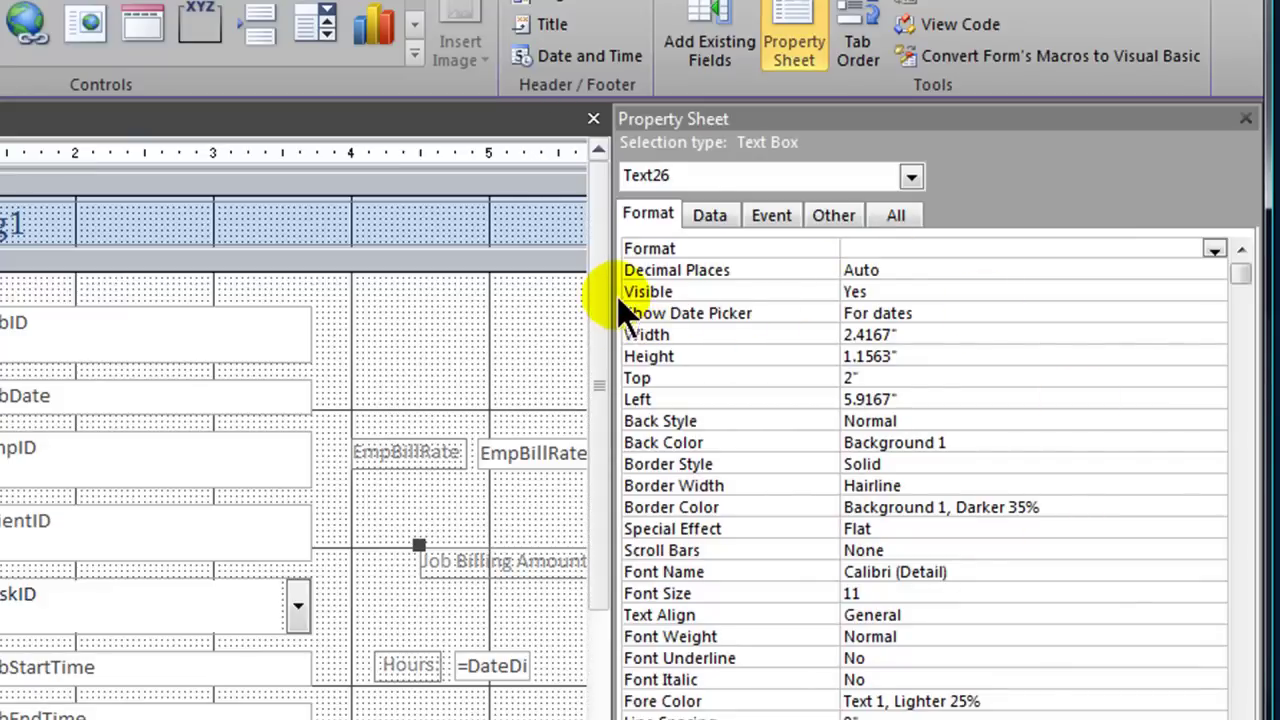
click(1214, 249)
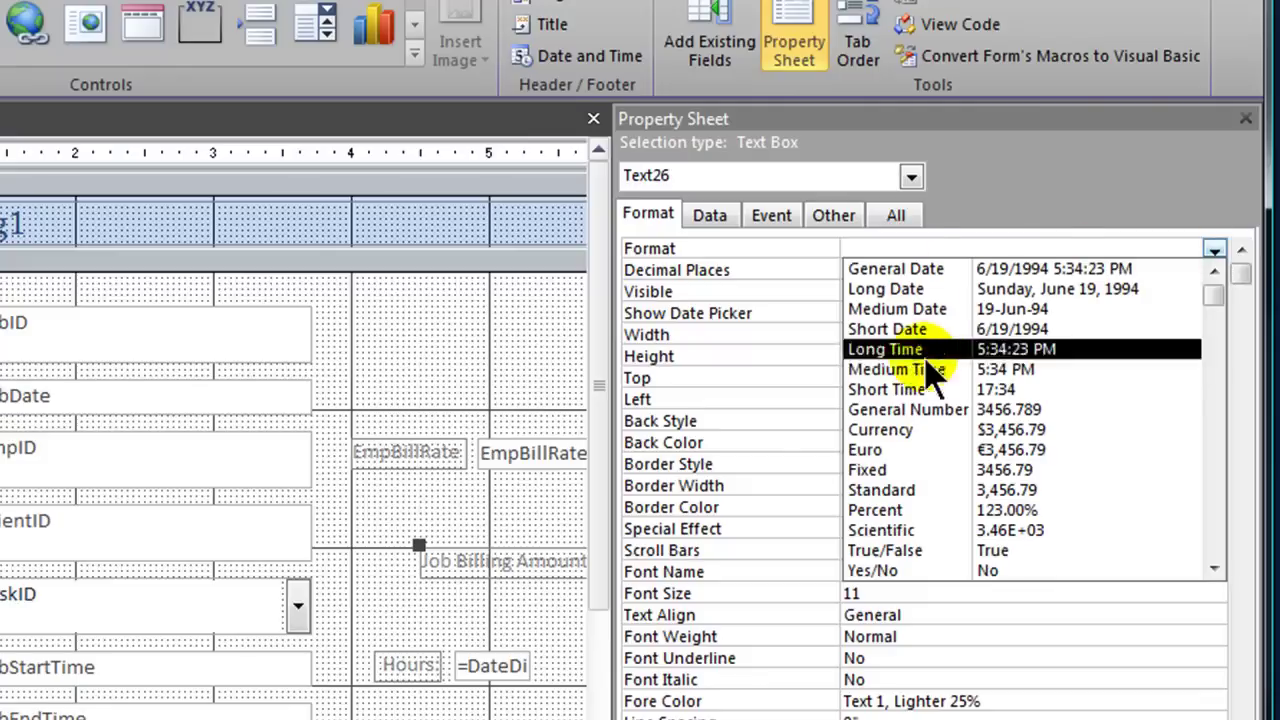
click(910, 431)
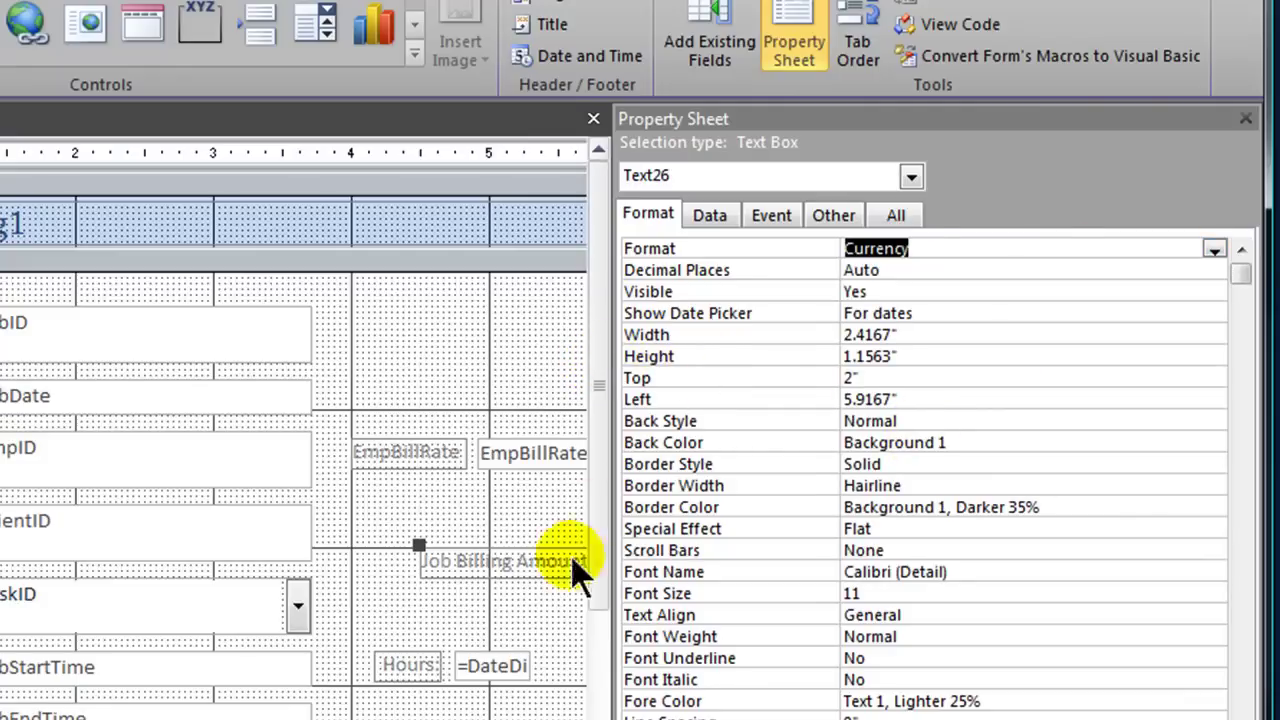
Format the Hours text box as Fixed with 1 decimal place and close its properties
click(488, 666)
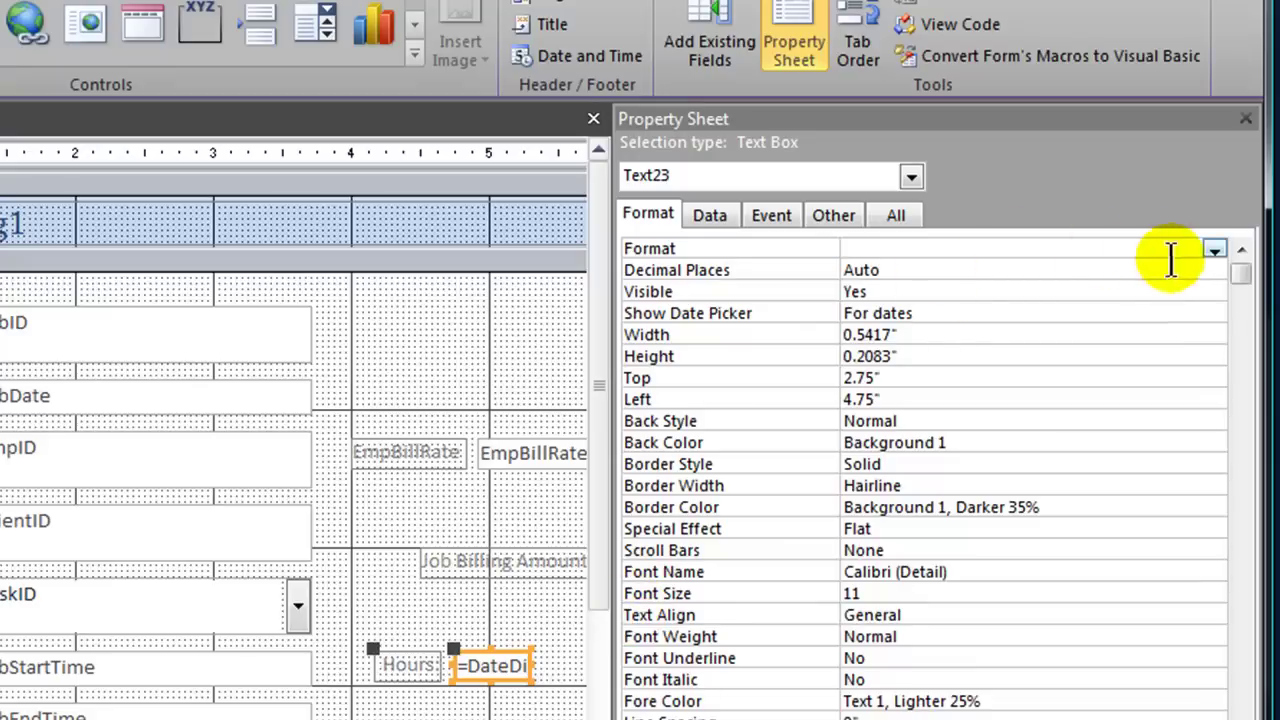
click(1214, 250)
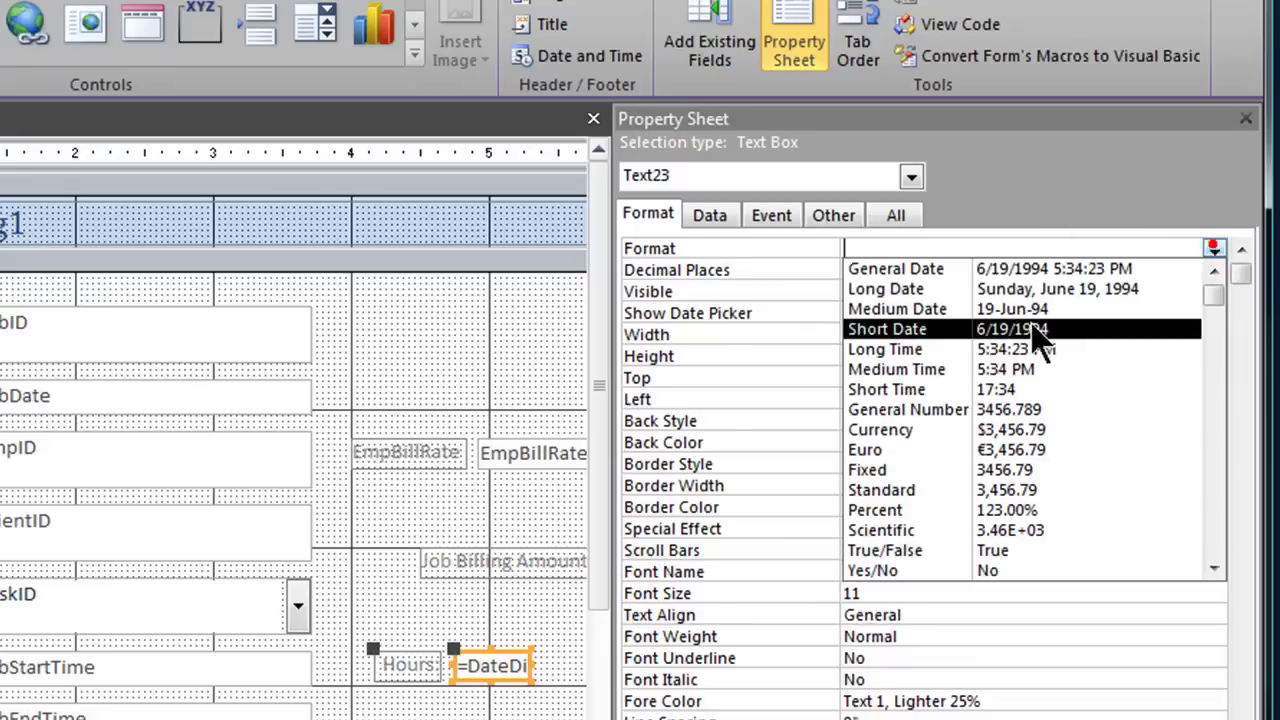
click(1010, 470)
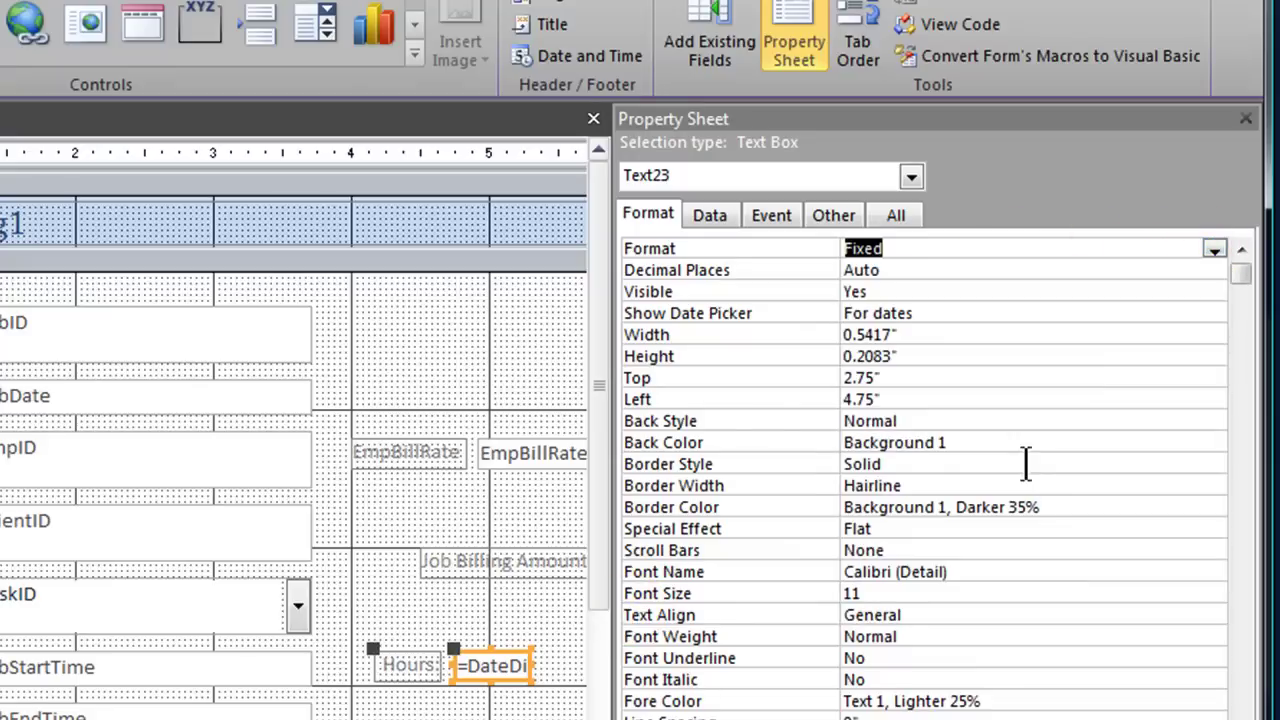
click(1215, 271)
click(945, 328)
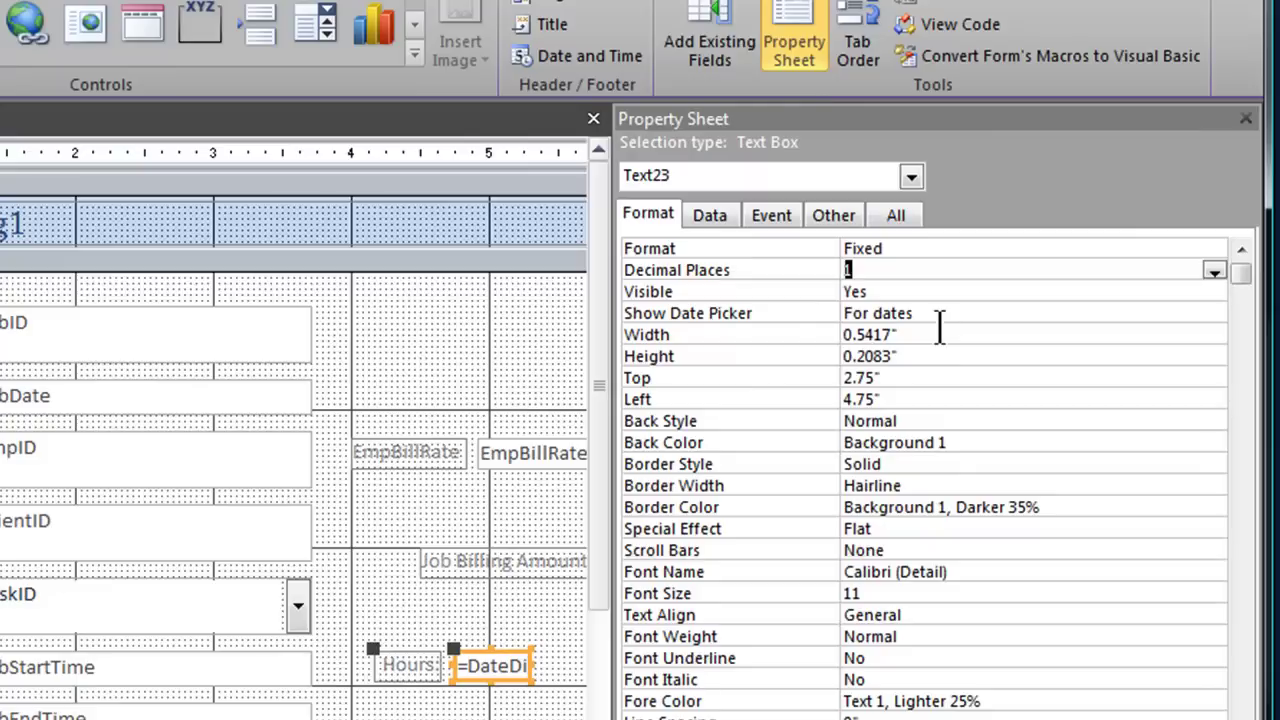
click(1246, 119)
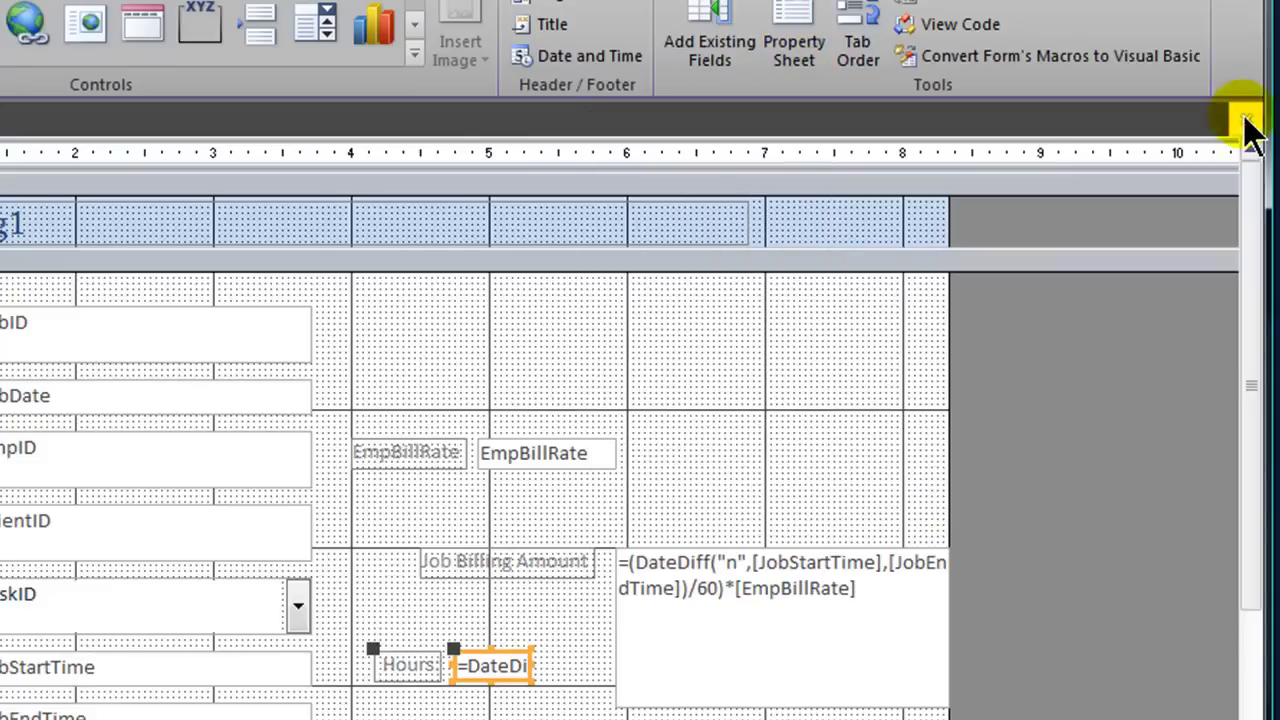
Run the form and page through its records to examine the formatted Hours and Job Billing Amount values
click(3, 45)
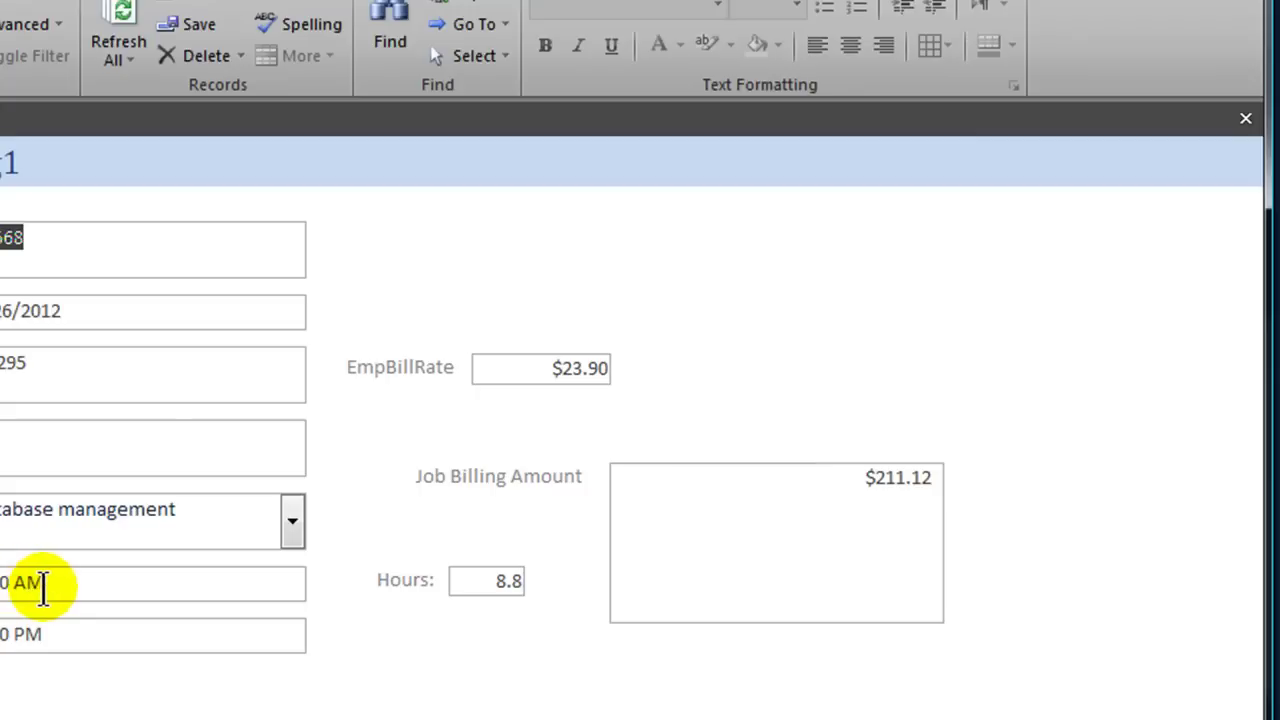
key(Page_Down)
key(Page_Down)
key(Page_Down)
key(Page_Down)
key(Page_Down)
key(Page_Down)
key(Page_Down)
key(Page_Down)
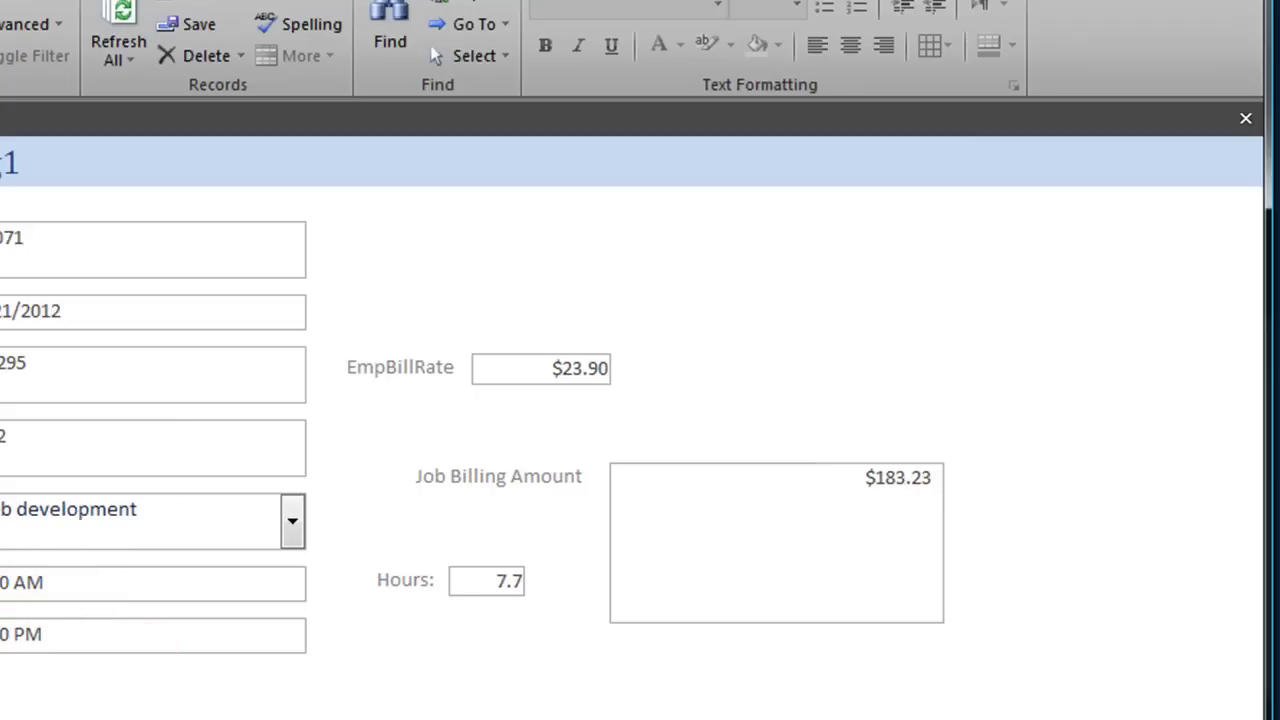
key(Page_Down)
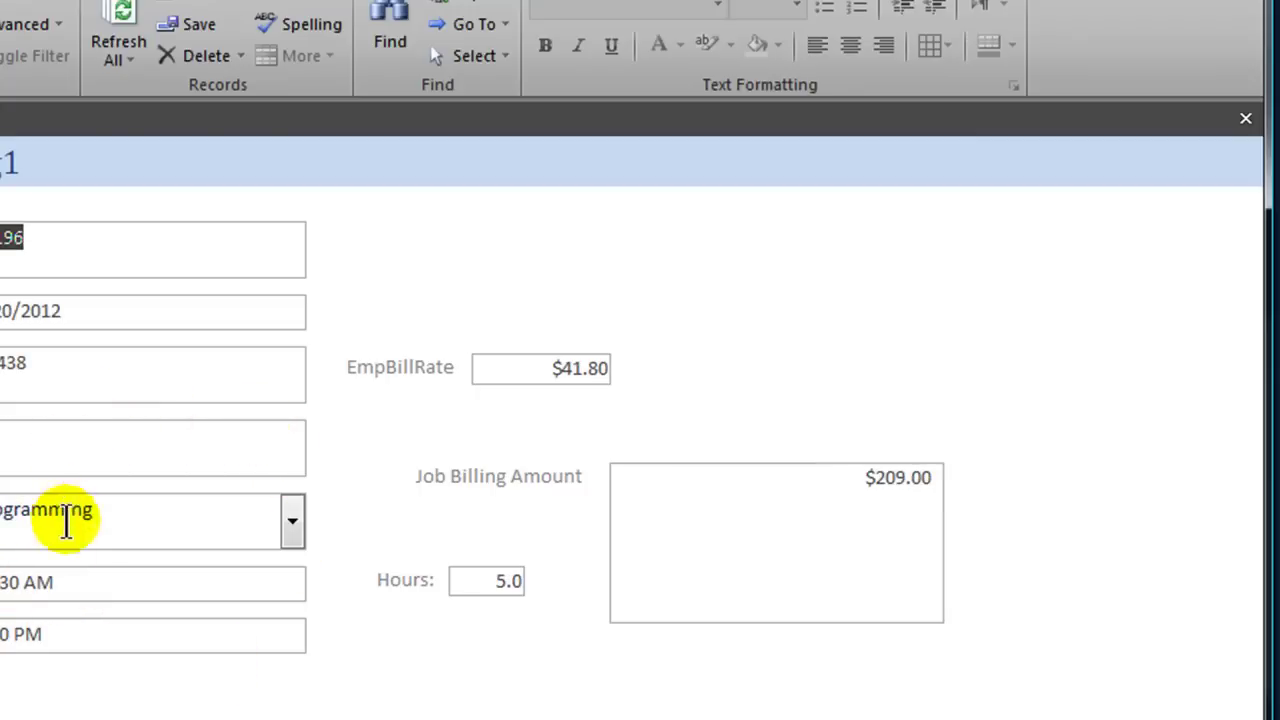
Change the current record's job end time to minutes ending in 7 PM and check the recalculated hours and billing amount
double_click(8, 636)
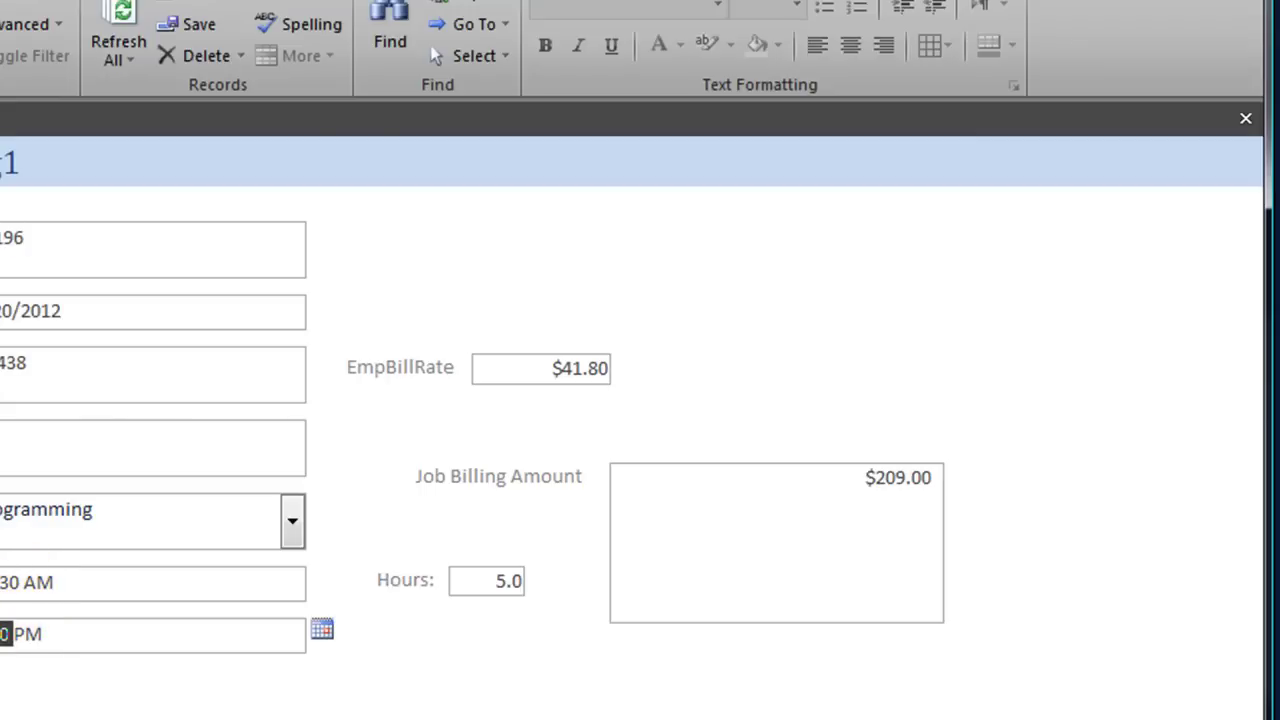
key(BackSpace)
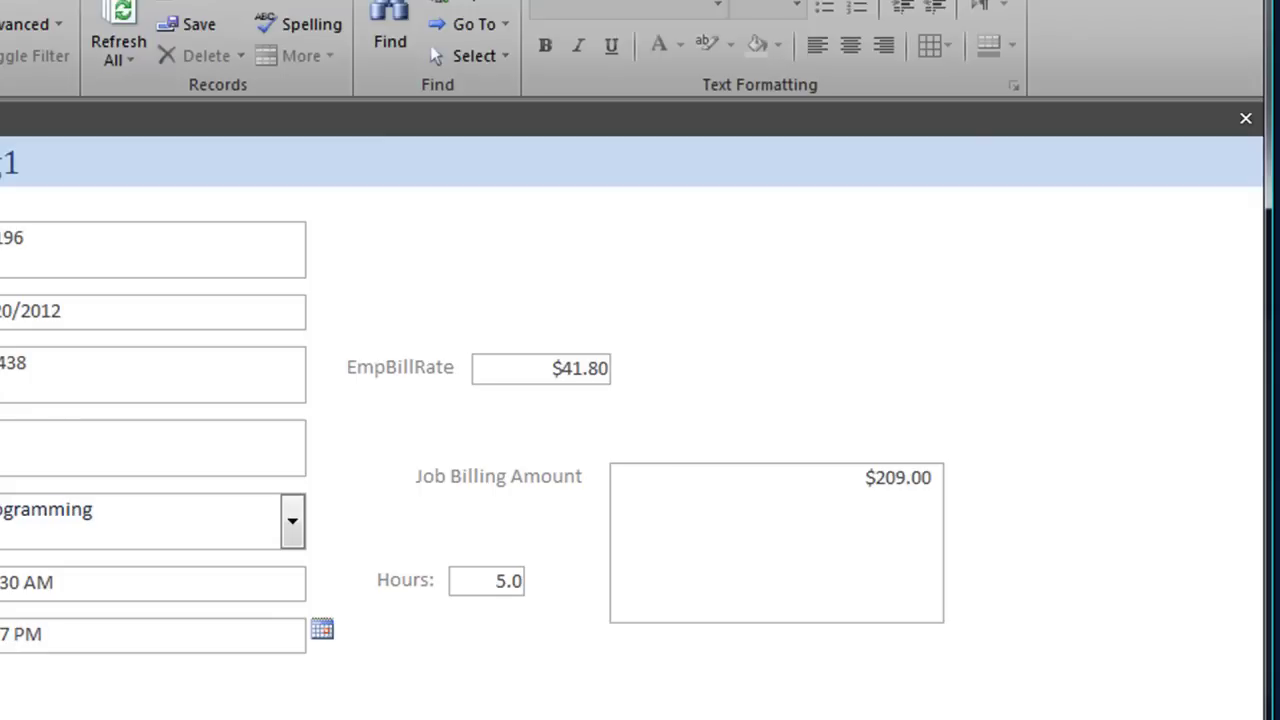
key(Tab)
click(529, 364)
click(503, 601)
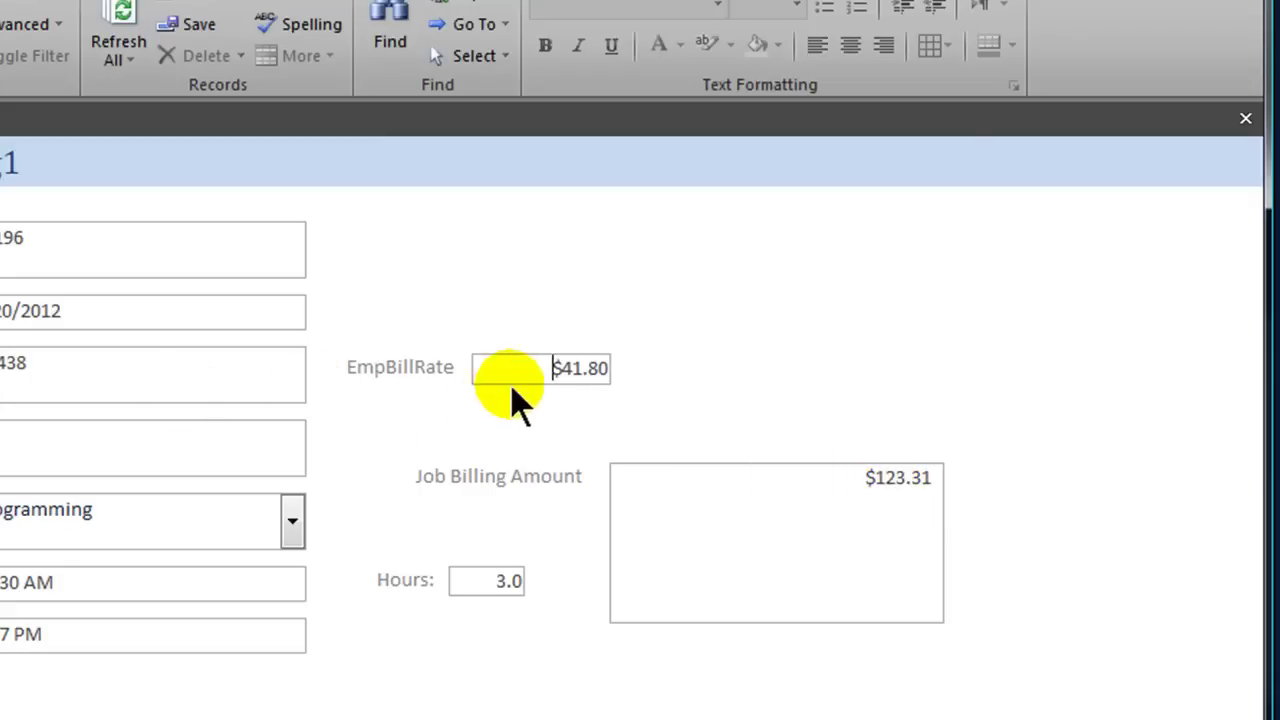
click(556, 369)
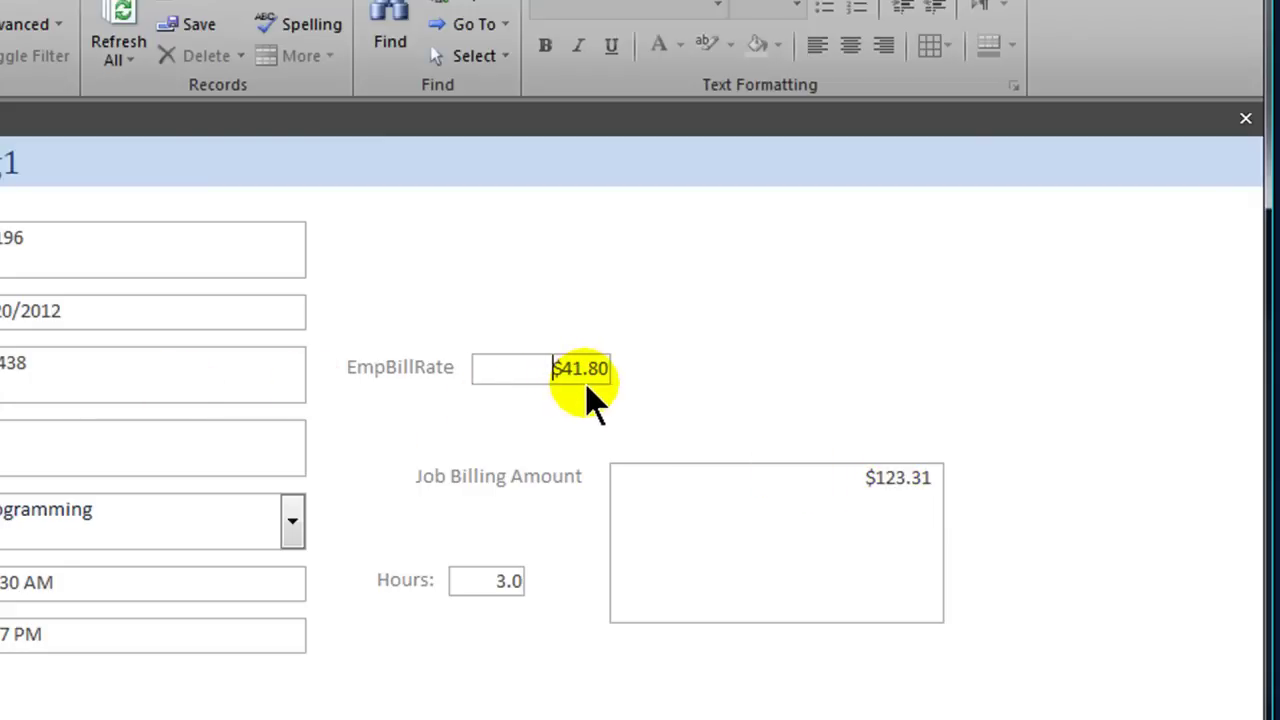